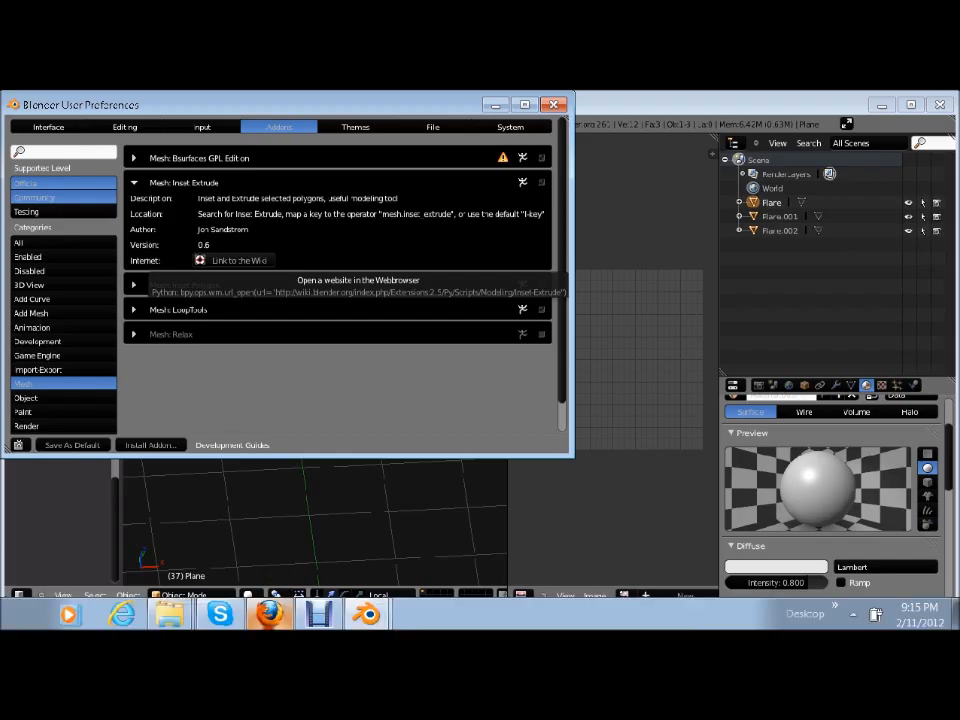
Switch to Firefox to examine the finished sci-fi panel on the Vimeo tutorial page, and return to Blender.
{"action": "left_click", "coordinate": [272, 620]}
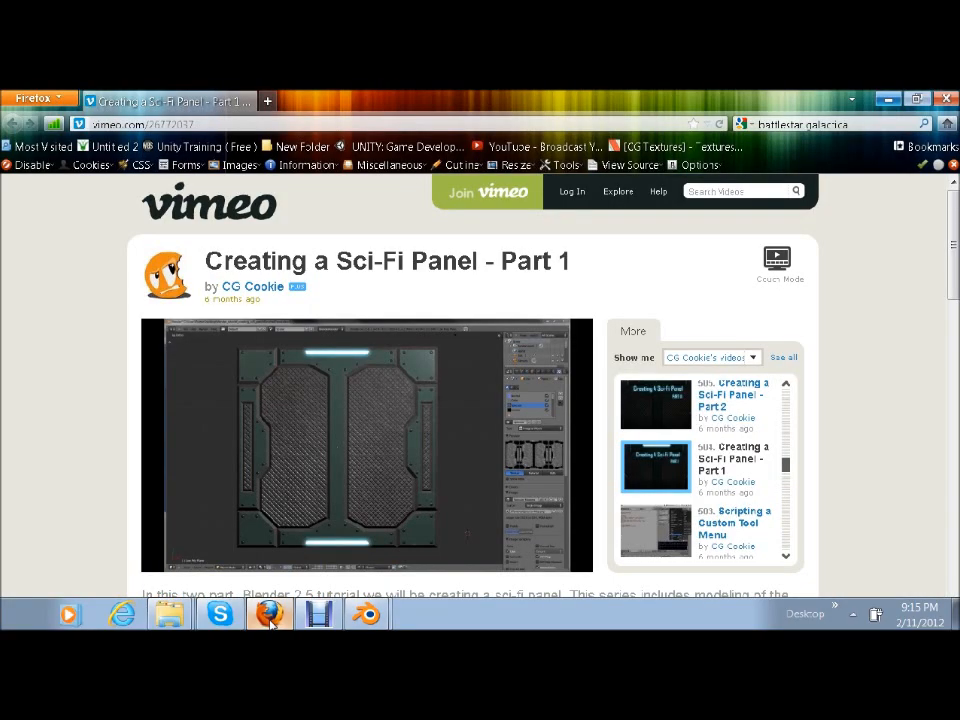
{"action": "mouse_move", "coordinate": [256, 441]}
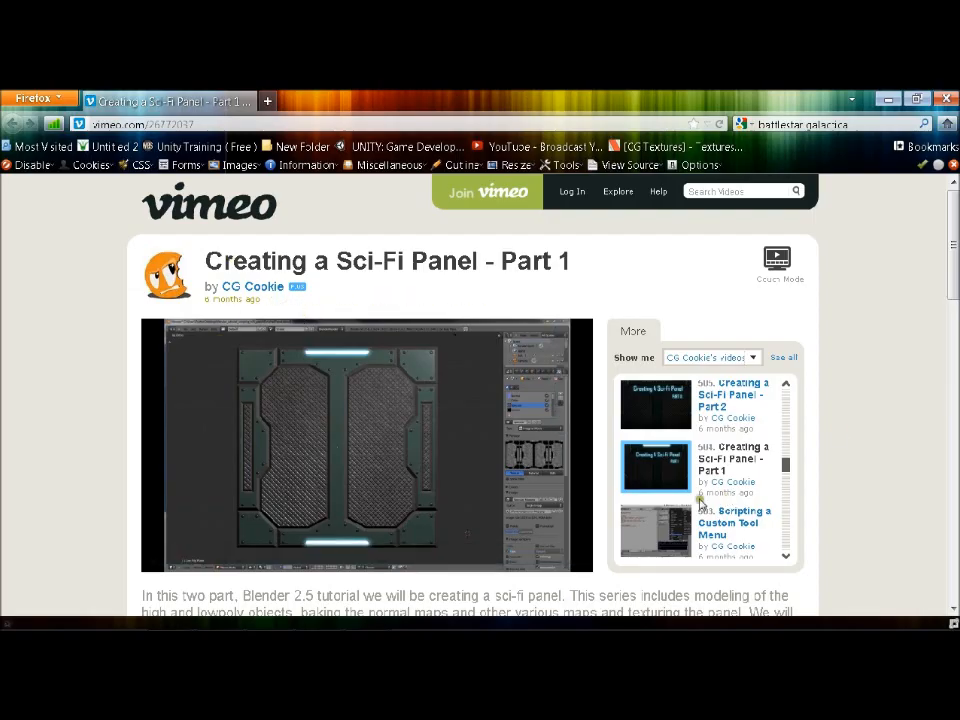
{"action": "mouse_move", "coordinate": [364, 436]}
{"action": "mouse_move", "coordinate": [323, 443]}
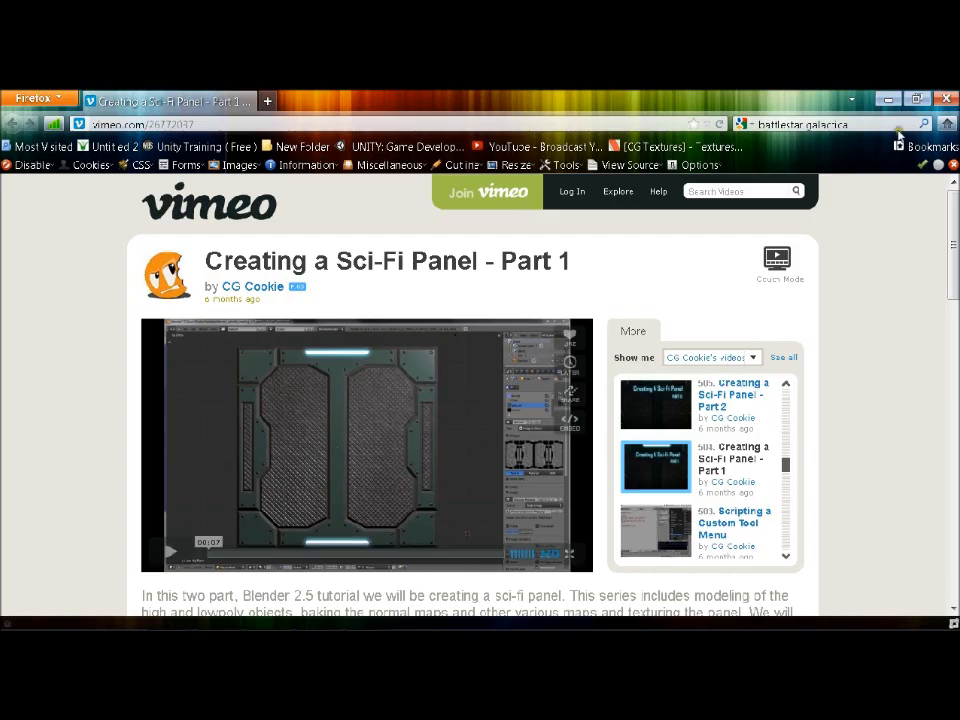
{"action": "left_click", "coordinate": [879, 102]}
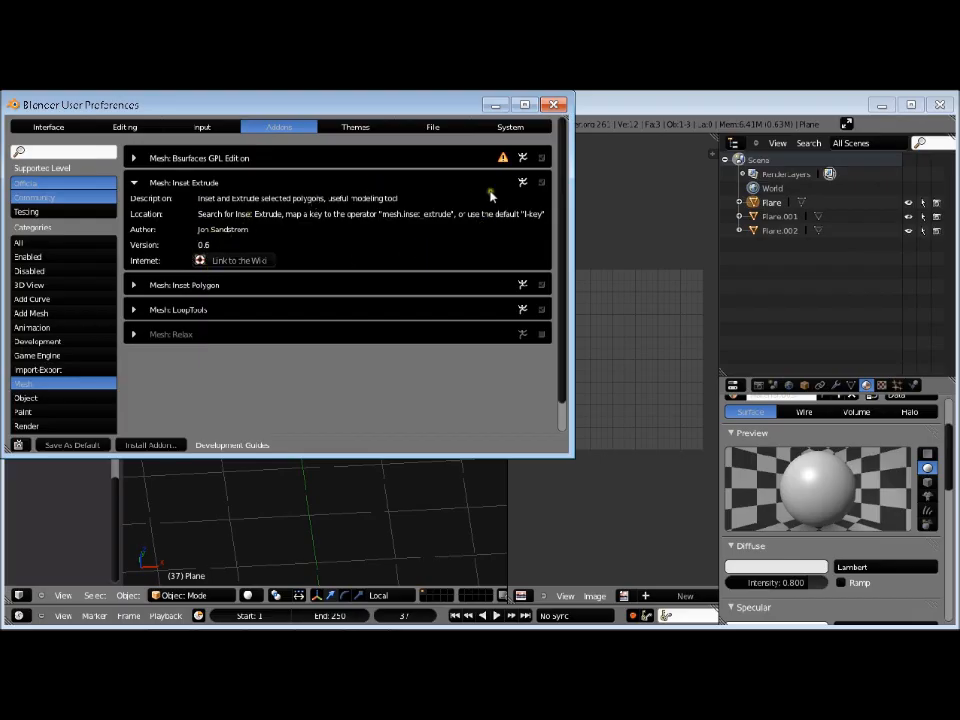
Close the user preferences and hide the topmost plane, Plane.002, in the 3D view.
{"action": "left_click", "coordinate": [553, 106]}
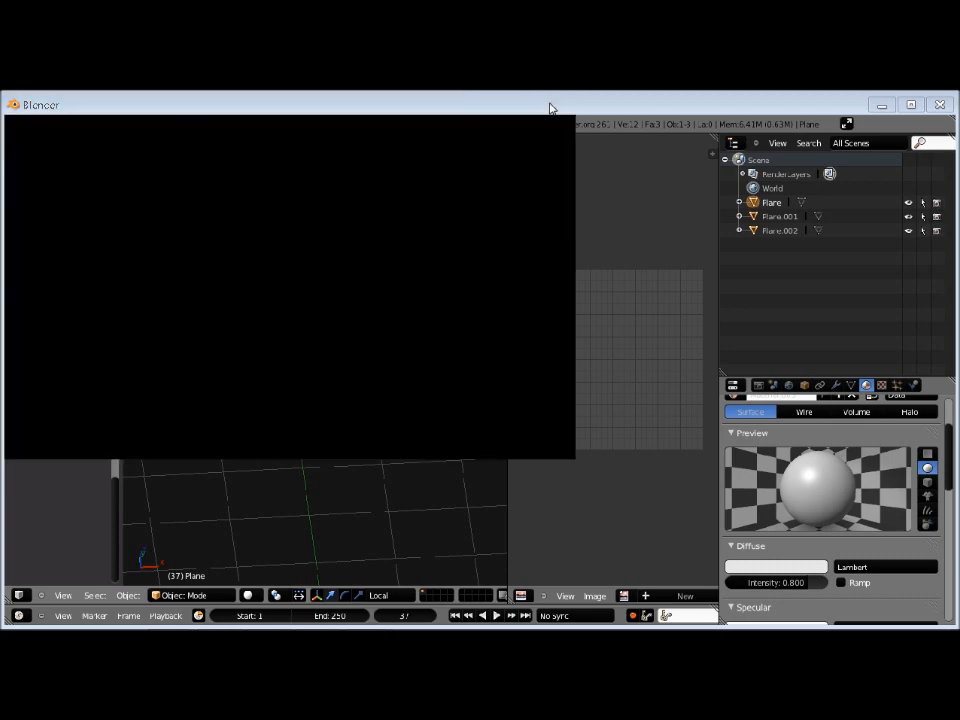
{"action": "middle_click_drag", "start_coordinate": [296, 441], "coordinate": [313, 407]}
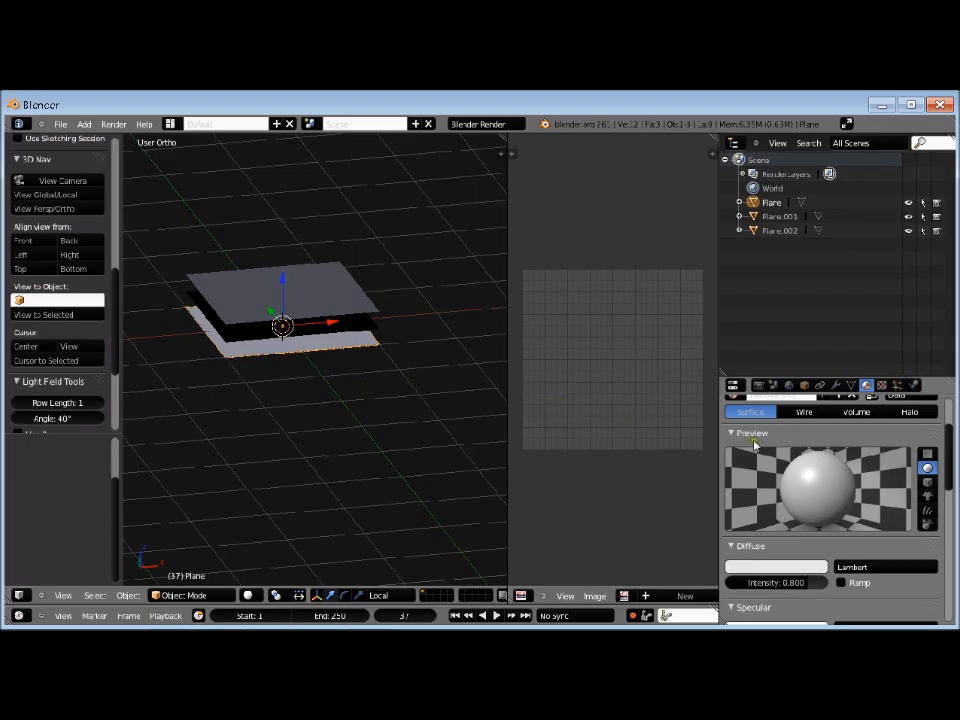
{"action": "scroll", "coordinate": [757, 451], "scroll_direction": "up", "scroll_amount": 1}
{"action": "scroll", "coordinate": [757, 451], "scroll_direction": "up", "scroll_amount": 1}
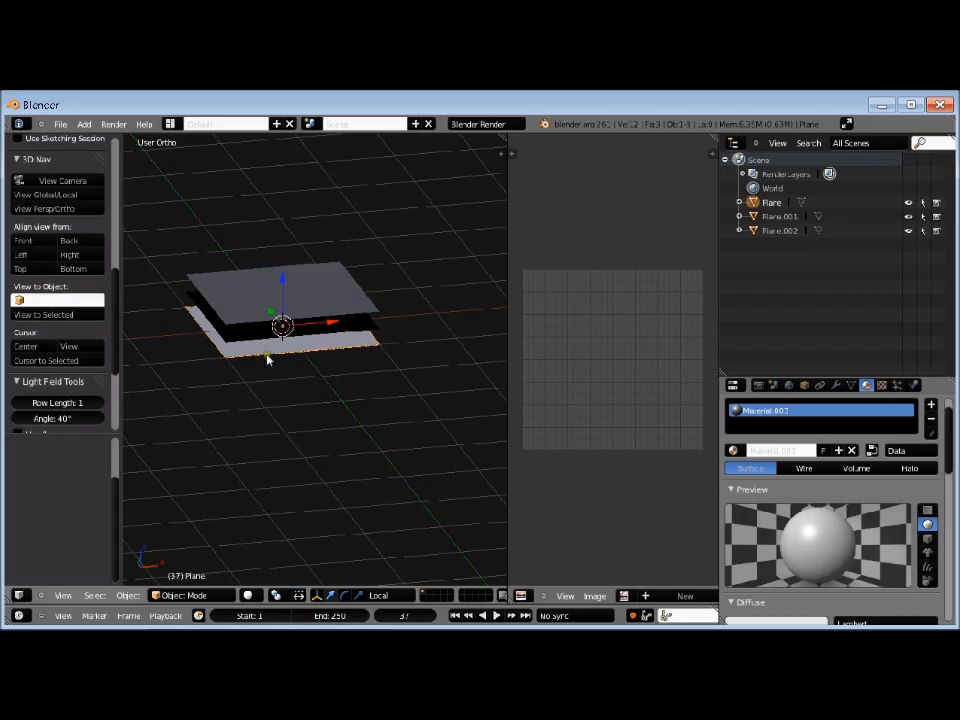
{"action": "middle_click_drag", "start_coordinate": [213, 410], "coordinate": [215, 423]}
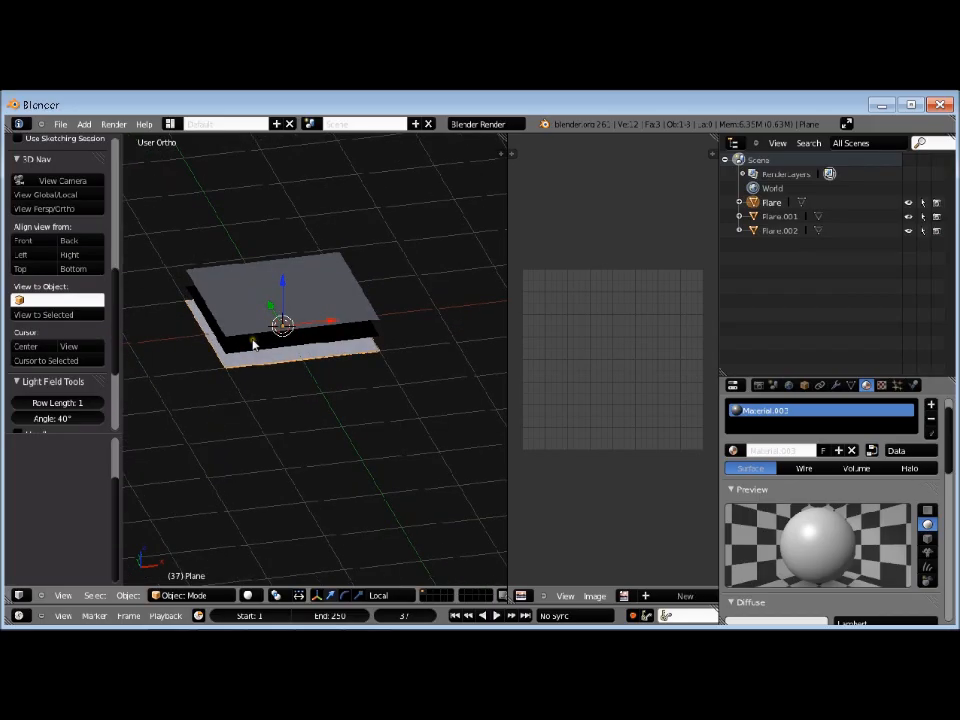
{"action": "right_click", "coordinate": [251, 320]}
{"action": "left_click", "coordinate": [251, 320]}
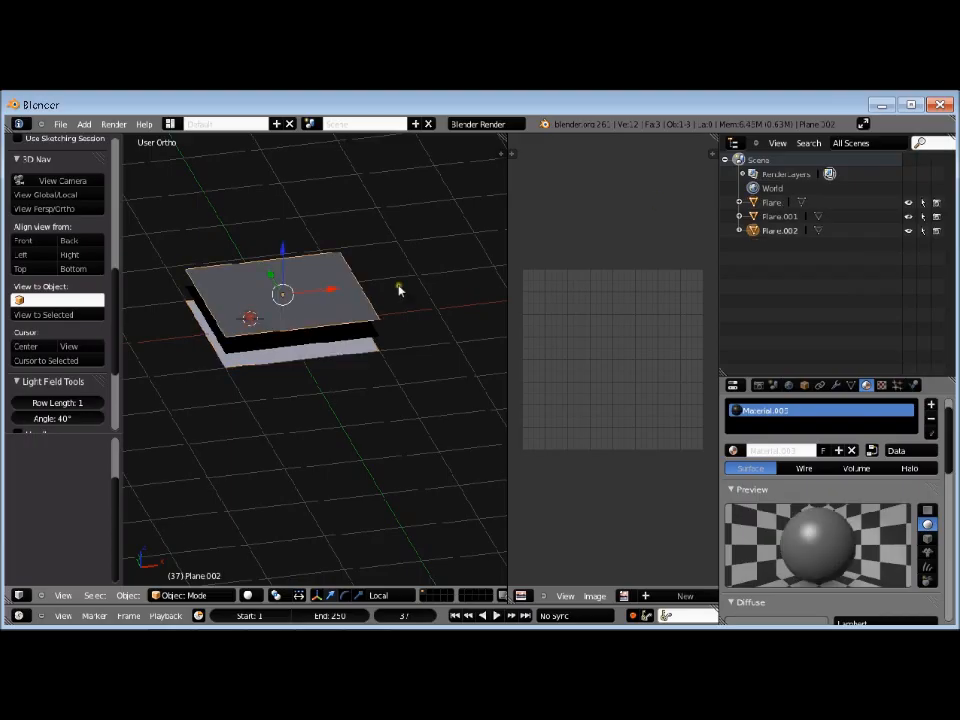
{"action": "left_click", "coordinate": [908, 231]}
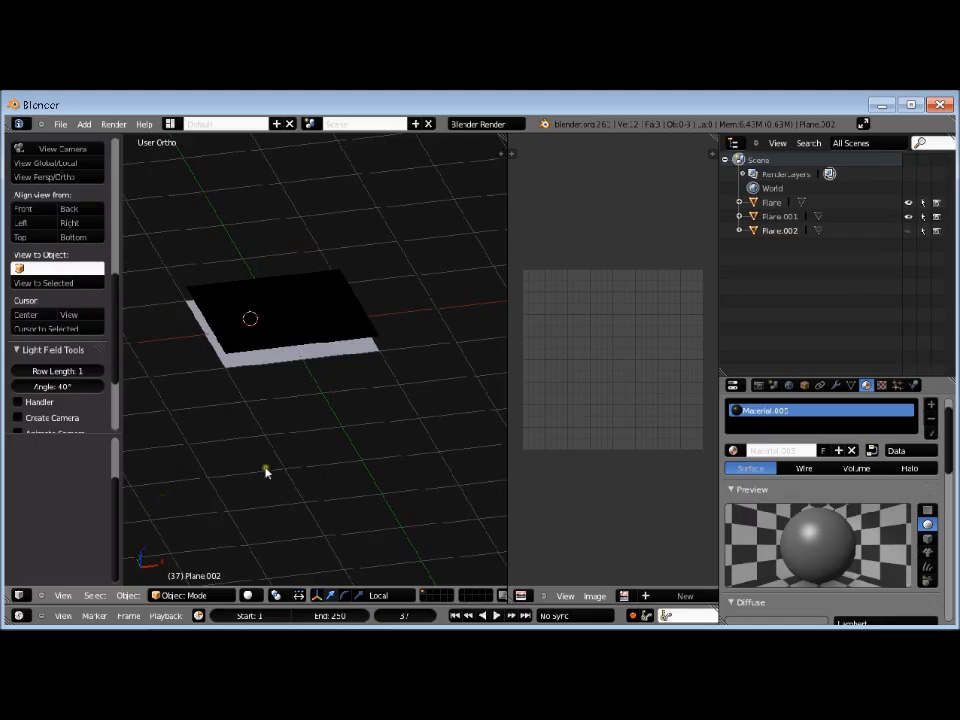
Enter Edit Mode on the black middle plane, Plane.001, and inset its face by about 0.018.
{"action": "right_click", "coordinate": [256, 328]}
{"action": "left_click", "coordinate": [224, 598]}
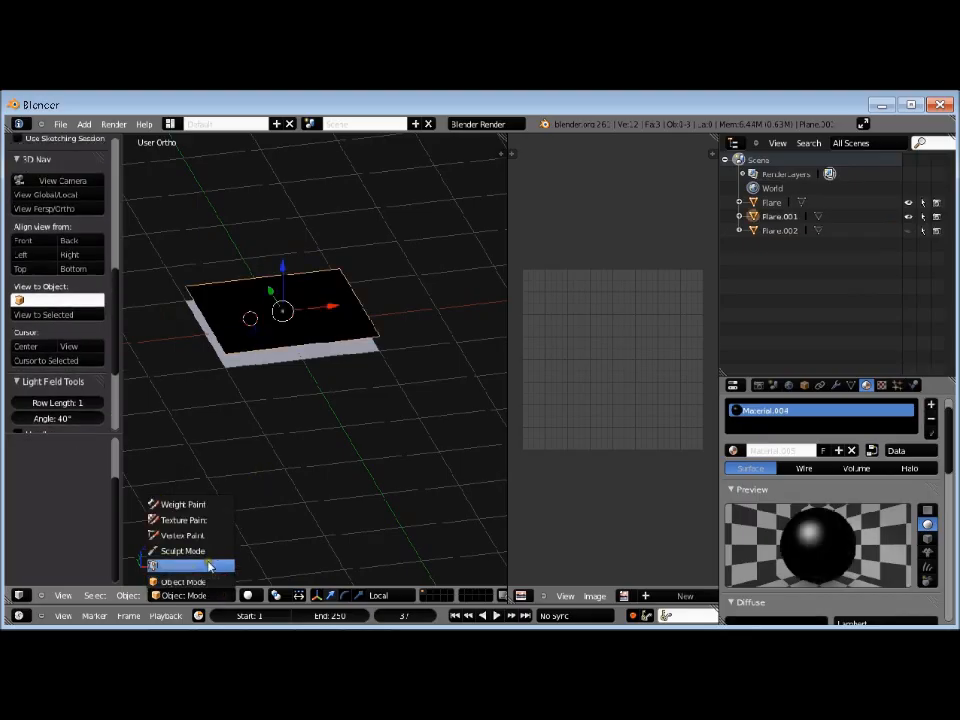
{"action": "left_click", "coordinate": [208, 567]}
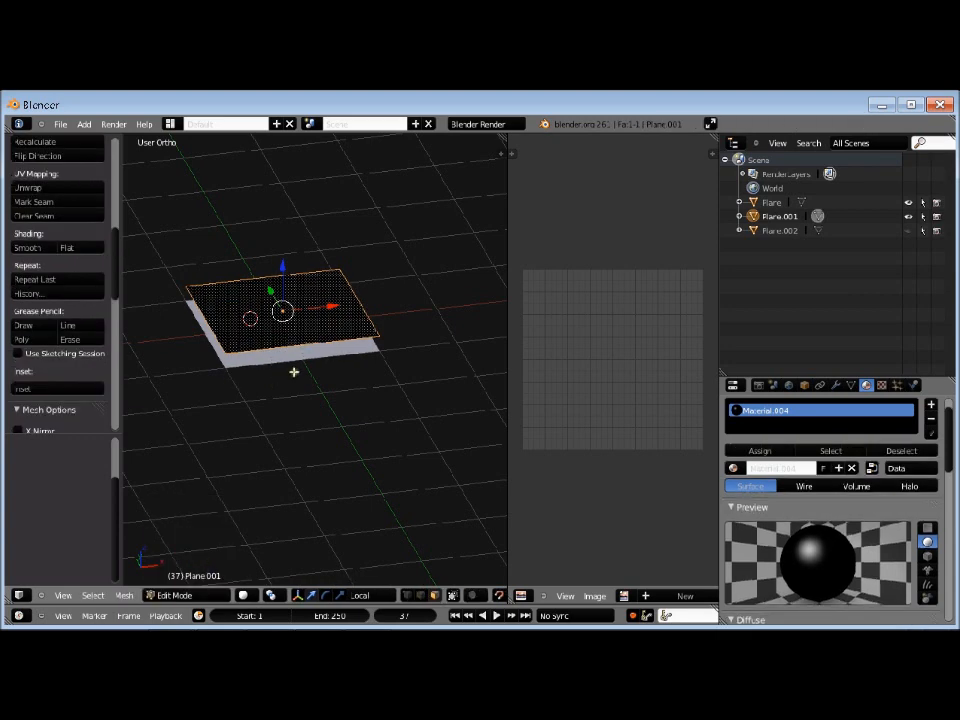
{"action": "key", "text": "KP_7"}
{"action": "key", "text": "KP_5"}
{"action": "scroll", "coordinate": [264, 409], "scroll_direction": "down", "scroll_amount": 5}
{"action": "scroll", "coordinate": [204, 521], "scroll_direction": "up", "scroll_amount": 5}
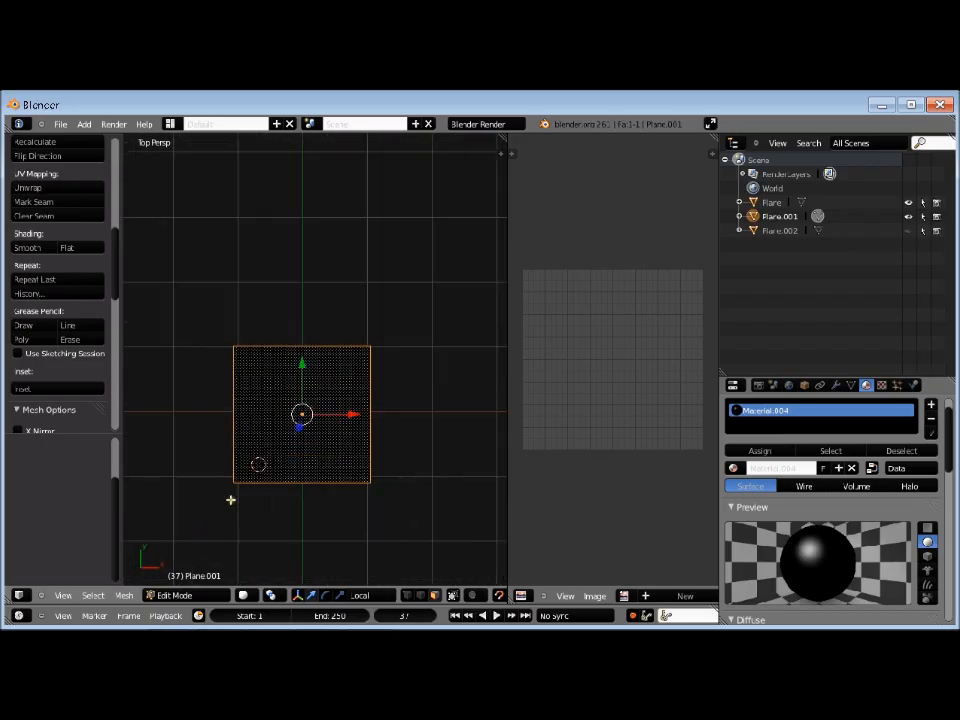
{"action": "middle_click_drag", "start_coordinate": [206, 504], "coordinate": [221, 435]}
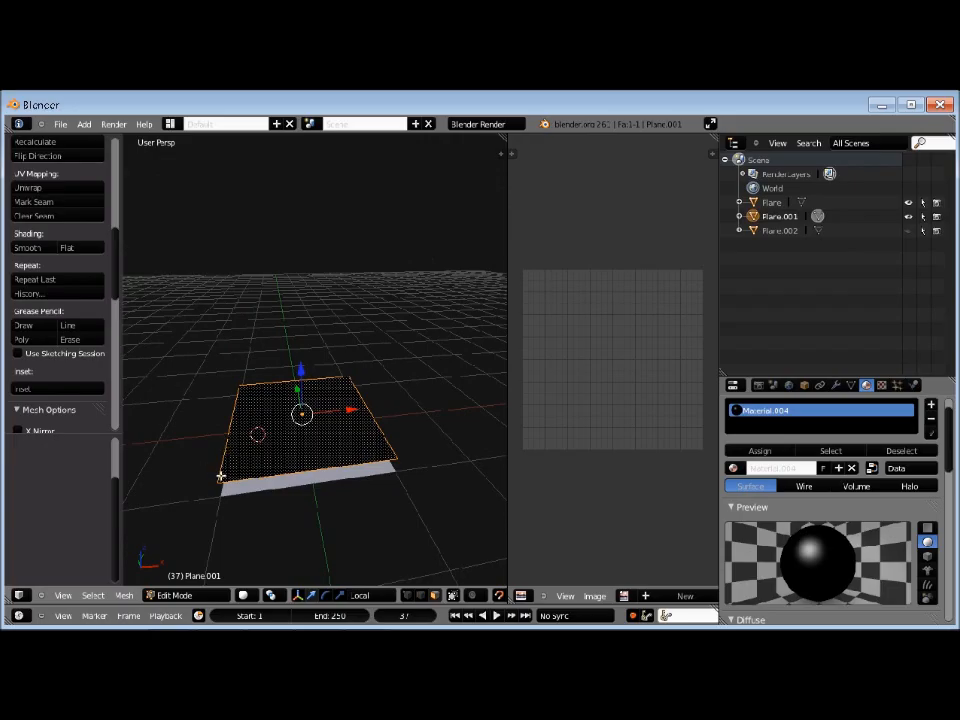
{"action": "key", "text": "i"}
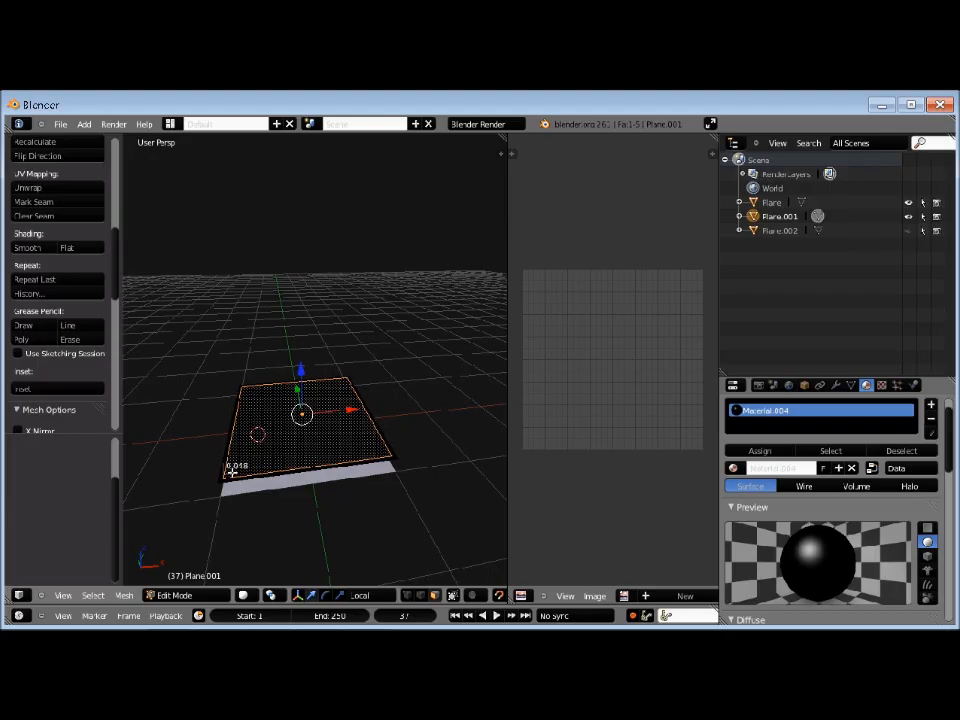
{"action": "left_click", "coordinate": [233, 472]}
Raise the inset face of Plane.001 by about 0.082 along its local Z axis.
{"action": "middle_click_drag", "start_coordinate": [296, 527], "coordinate": [286, 497]}
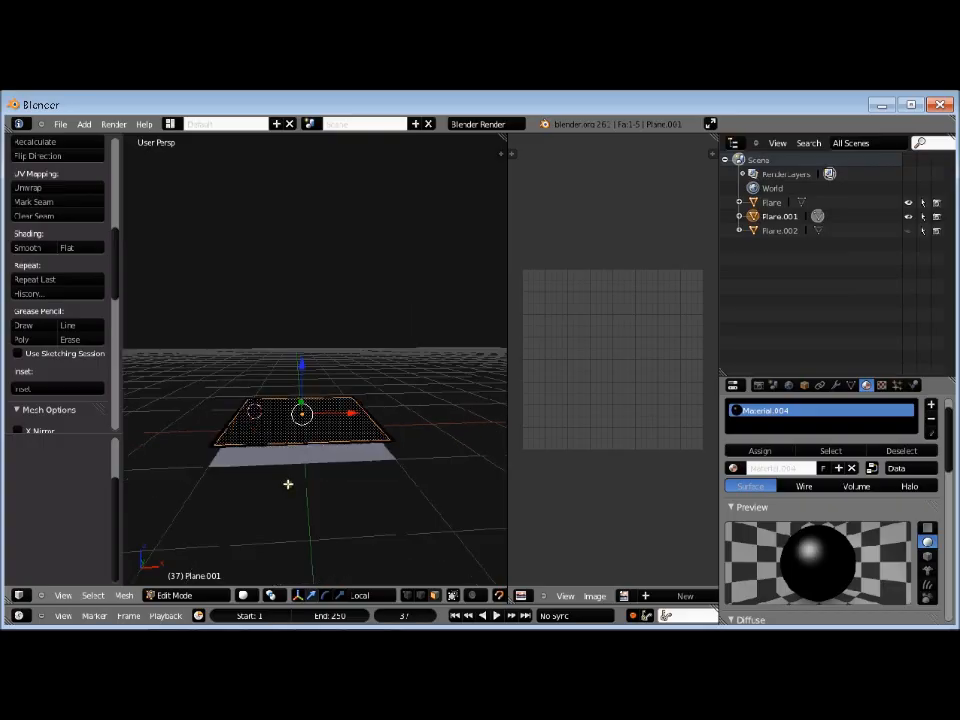
{"action": "left_click", "coordinate": [300, 362]}
{"action": "left_click_drag", "start_coordinate": [300, 362], "coordinate": [300, 356]}
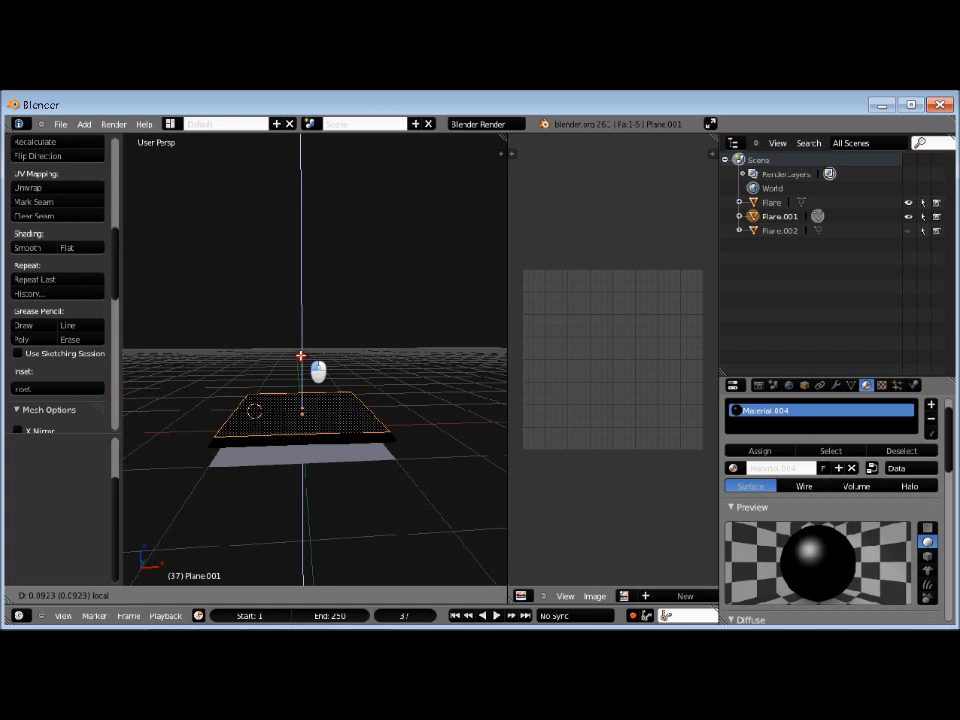
{"action": "left_click_drag", "start_coordinate": [300, 356], "coordinate": [300, 356]}
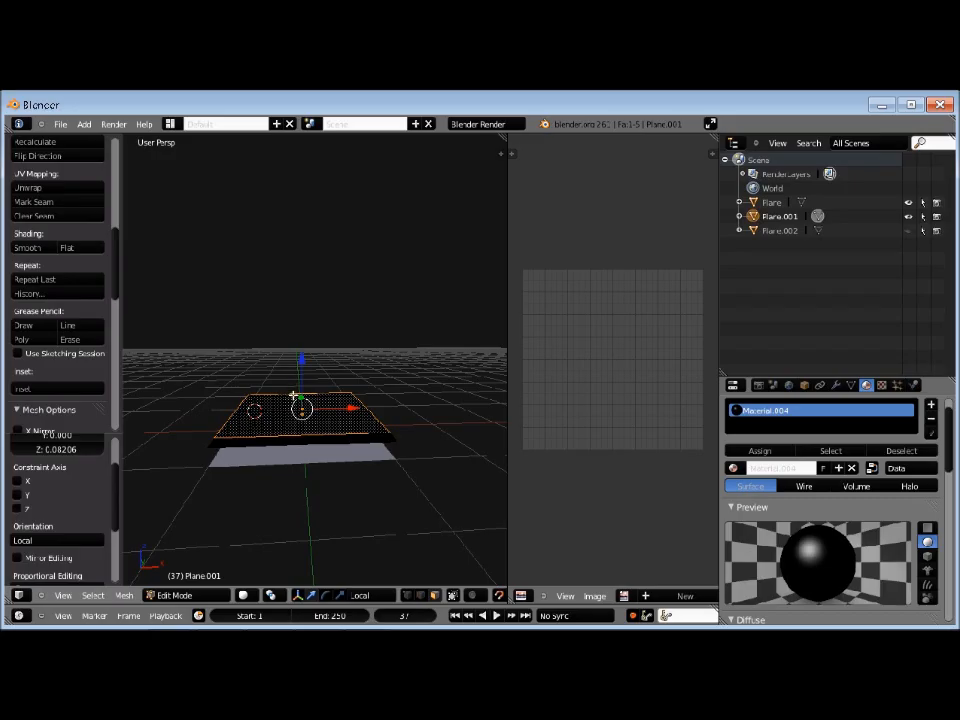
Inset the raised face of Plane.001 again and lower the new inner face about 0.061 along local Z.
{"action": "key", "text": "i"}
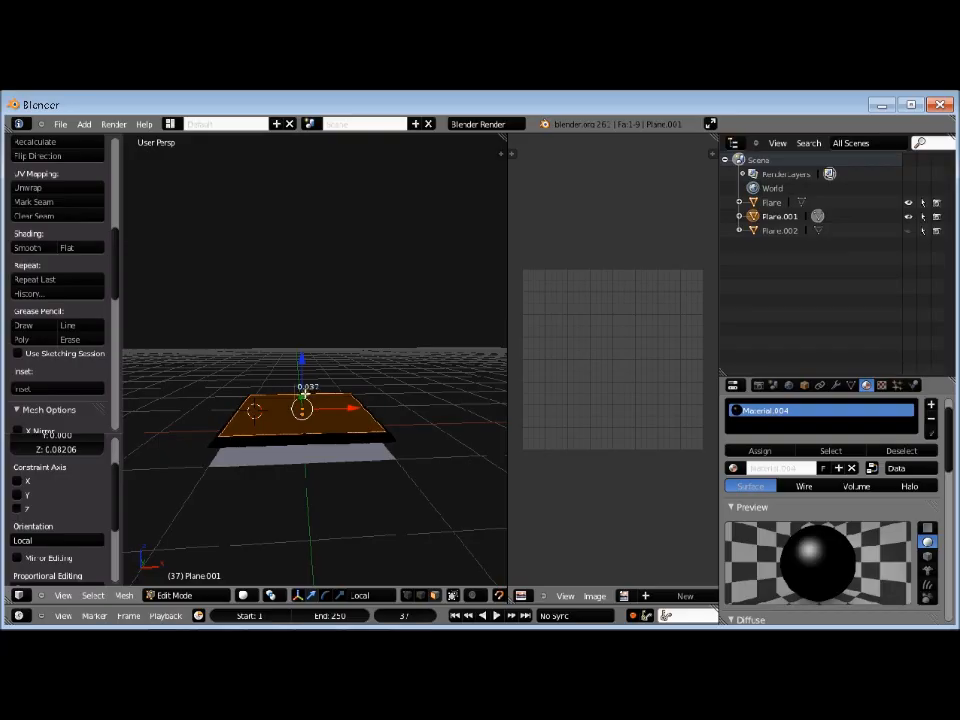
{"action": "left_click", "coordinate": [310, 395]}
{"action": "left_click", "coordinate": [300, 361]}
{"action": "left_click_drag", "start_coordinate": [300, 361], "coordinate": [299, 365]}
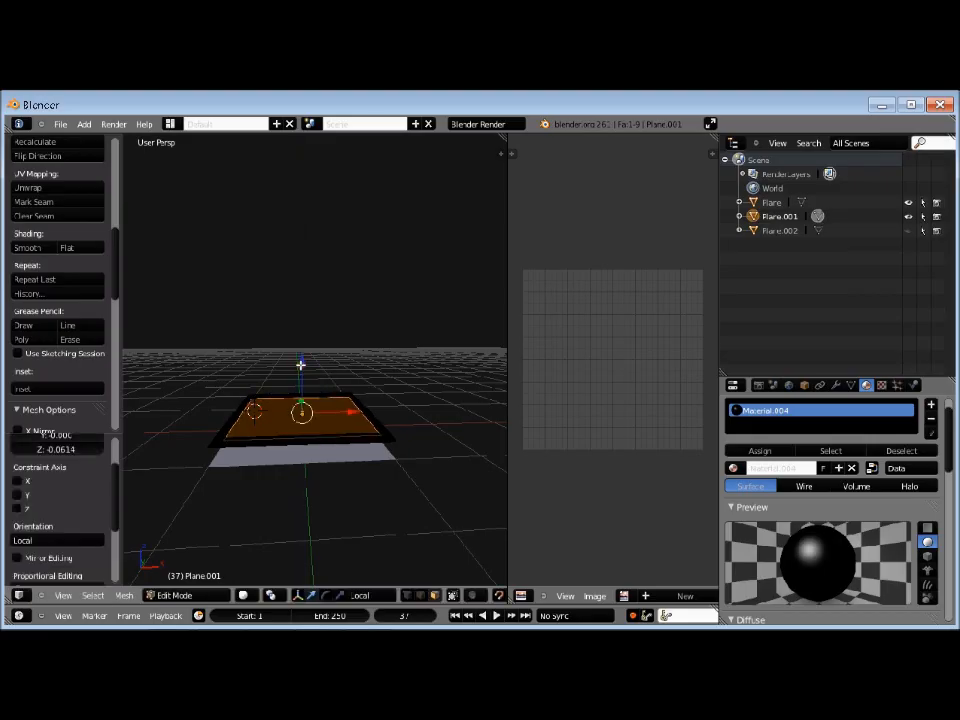
Return to Object Mode and unhide the topmost plane, Plane.002.
{"action": "left_click", "coordinate": [198, 594]}
{"action": "left_click", "coordinate": [198, 583]}
{"action": "middle_click_drag", "start_coordinate": [311, 497], "coordinate": [299, 573]}
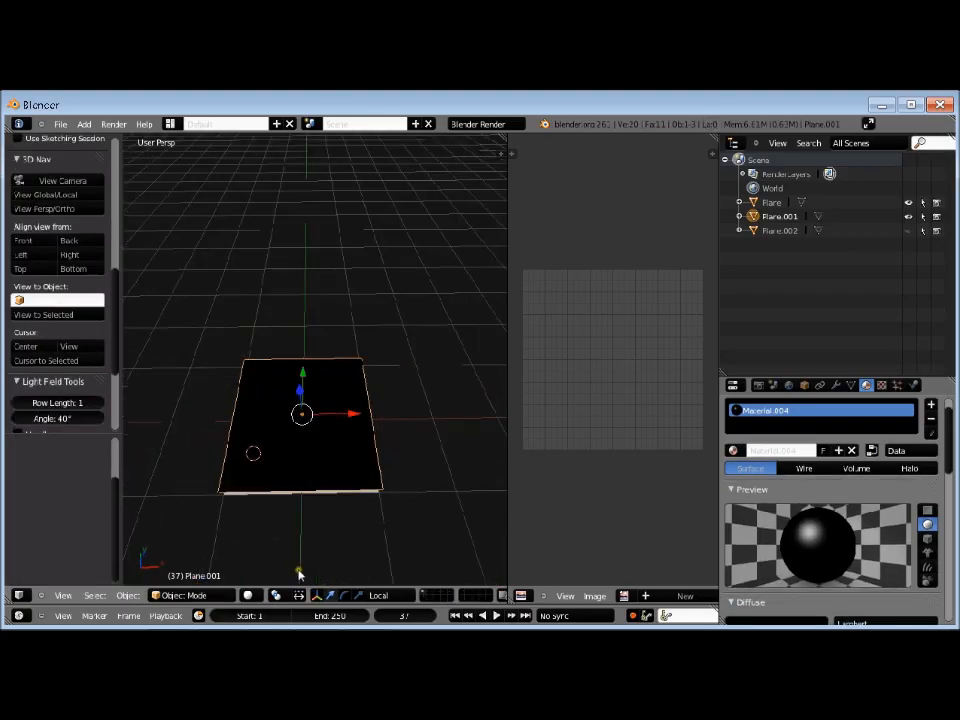
{"action": "left_click", "coordinate": [907, 231]}
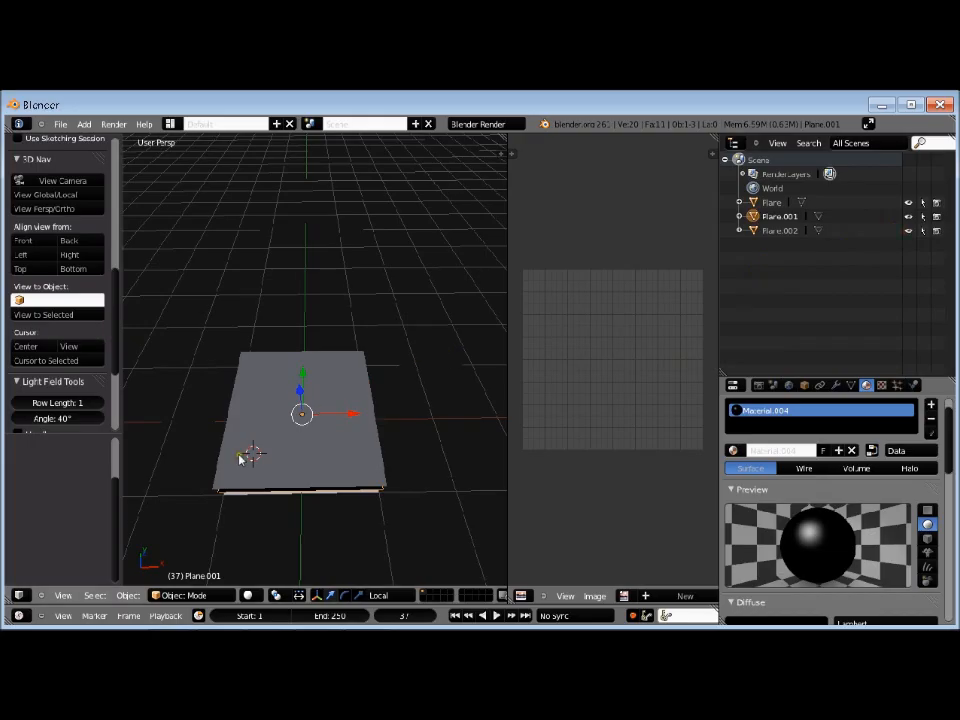
{"action": "middle_click_drag", "start_coordinate": [275, 523], "coordinate": [270, 574]}
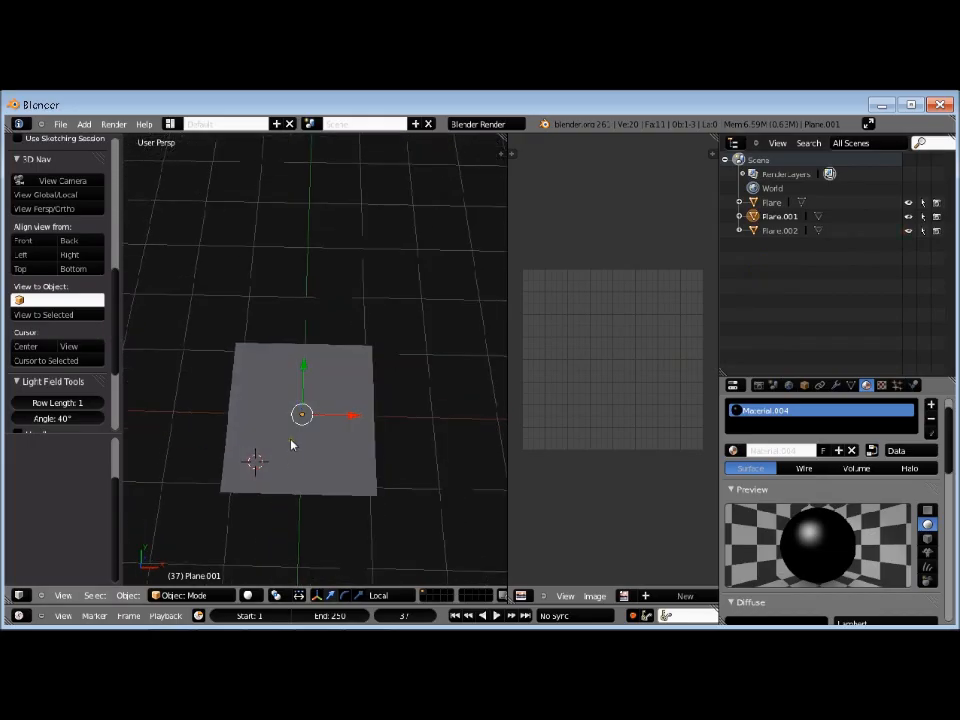
Scale the topmost plane, Plane.002, down uniformly to about 0.601 so the black plane frames it.
{"action": "key", "text": "s"}
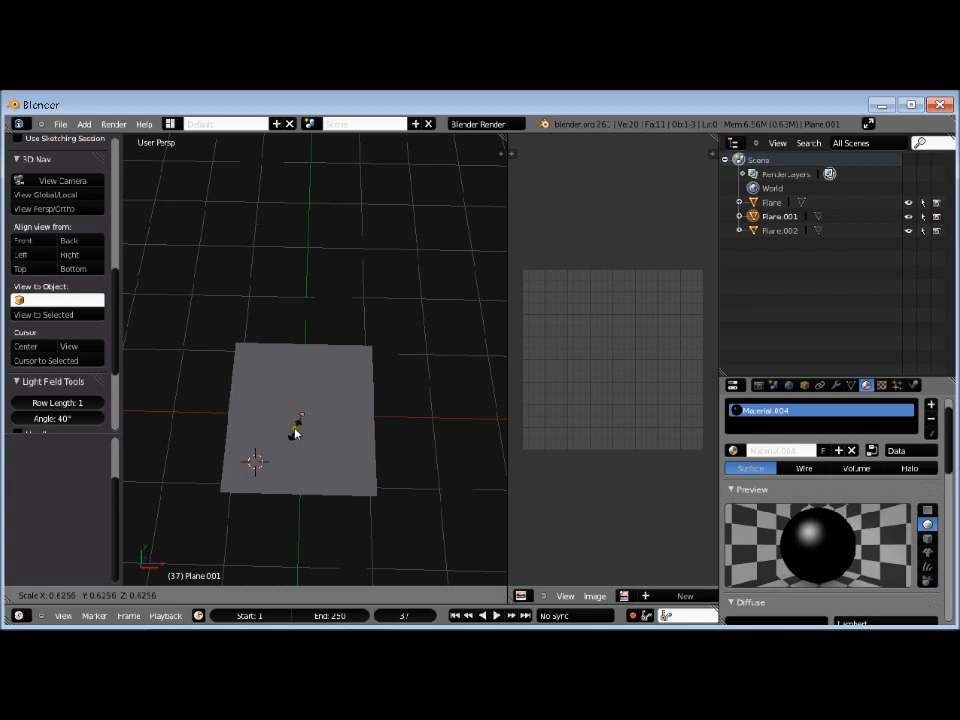
{"action": "left_click", "coordinate": [302, 422]}
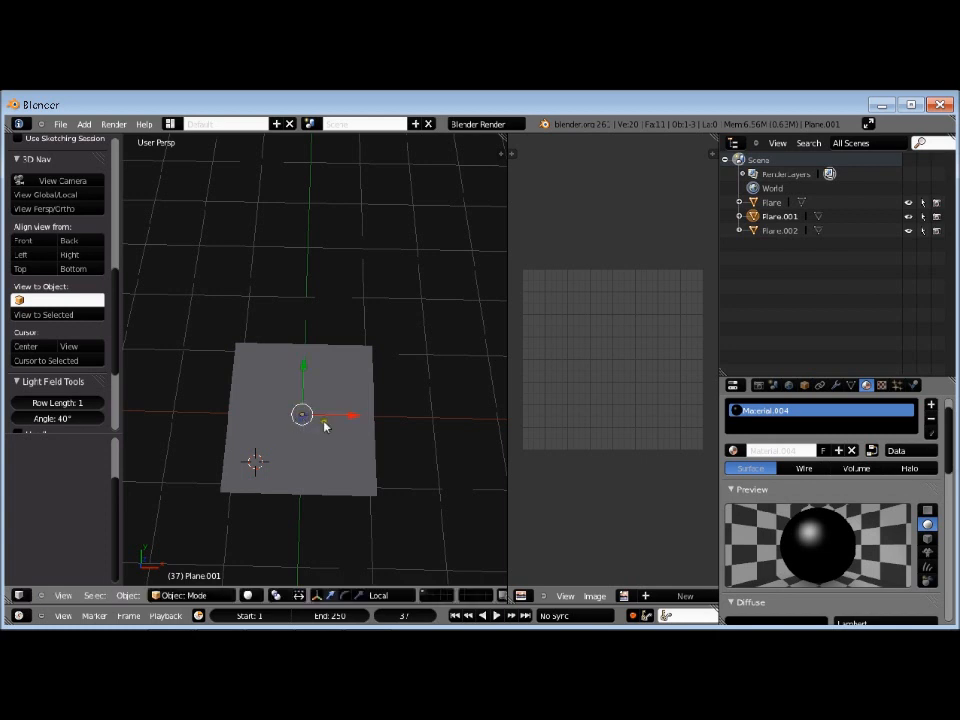
{"action": "right_click", "coordinate": [301, 481]}
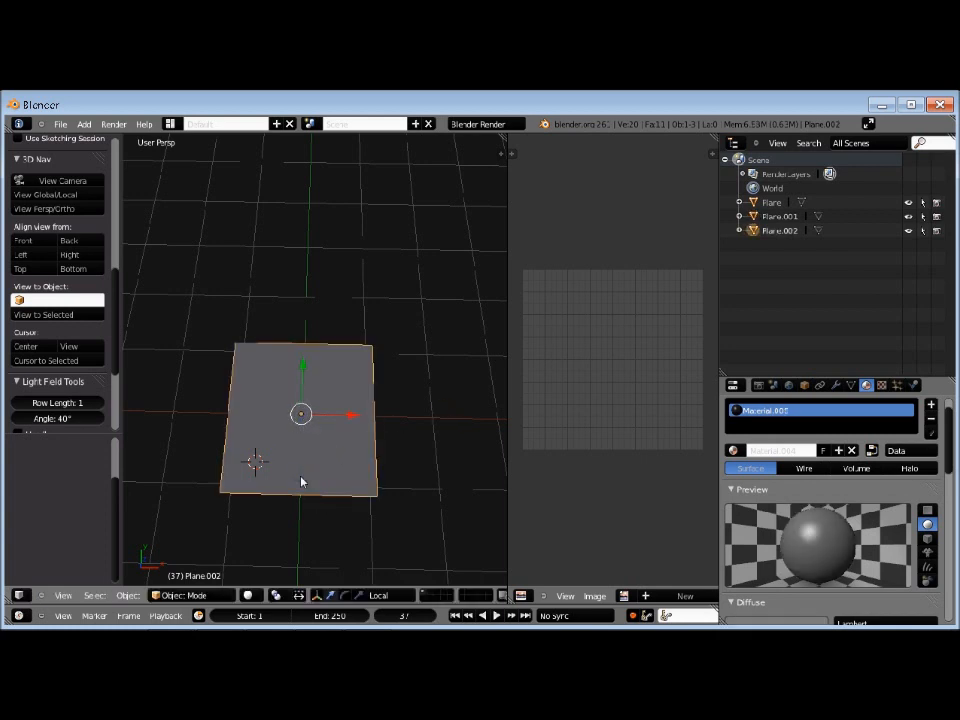
{"action": "key", "text": "s"}
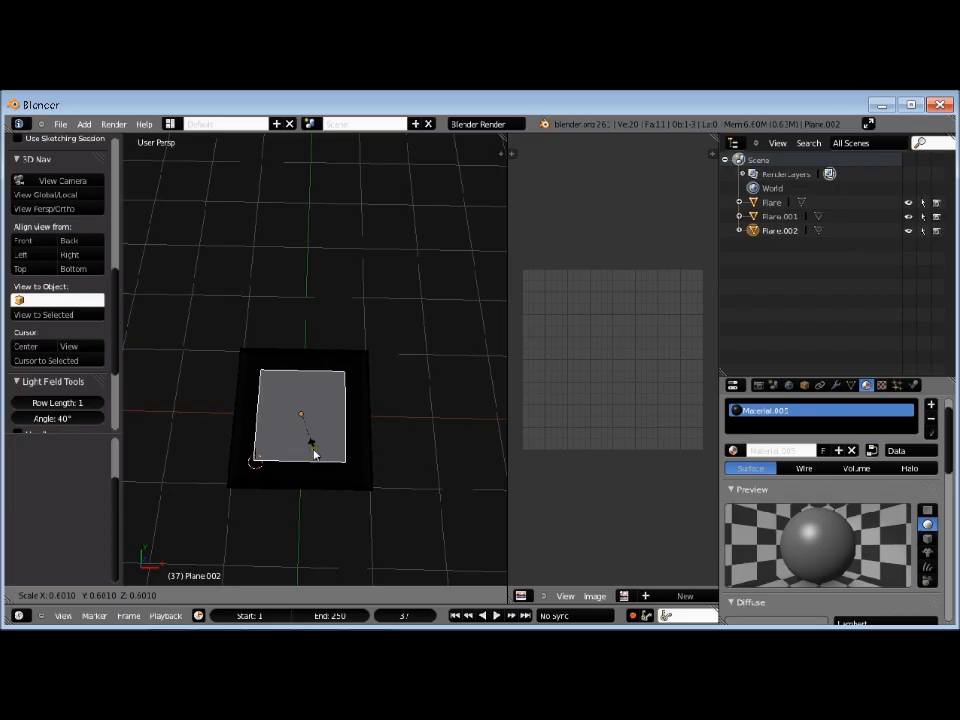
{"action": "left_click", "coordinate": [313, 455]}
{"action": "middle_click_drag", "start_coordinate": [208, 403], "coordinate": [223, 356]}
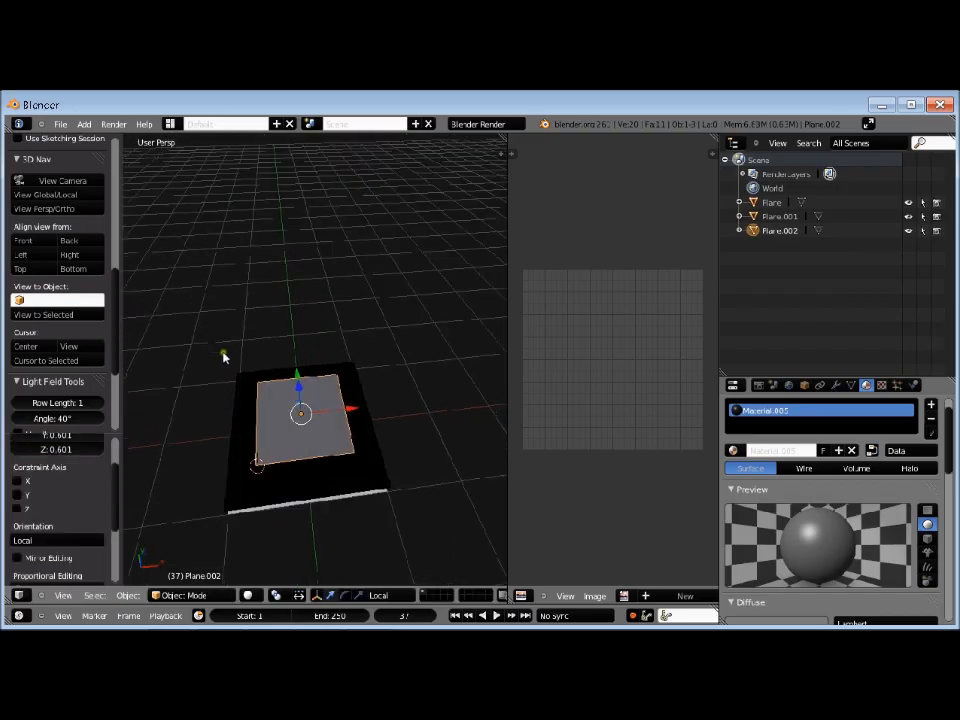
Add a Hemi lamp and raise it about 3.466 along its local Z axis above the planes.
{"action": "left_click", "coordinate": [88, 125]}
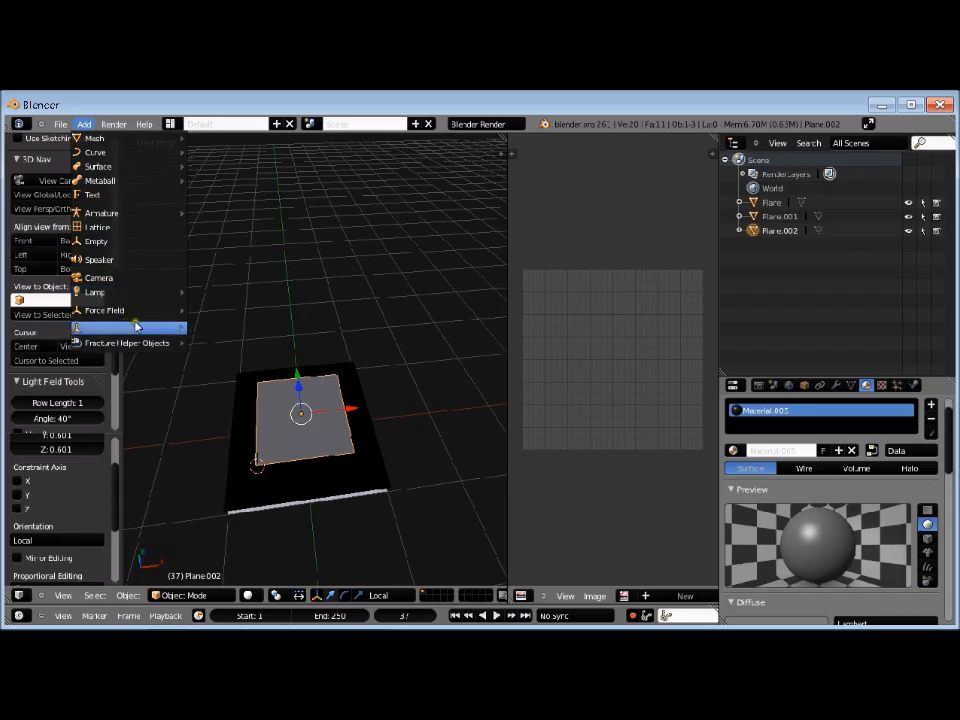
{"action": "mouse_move", "coordinate": [154, 290]}
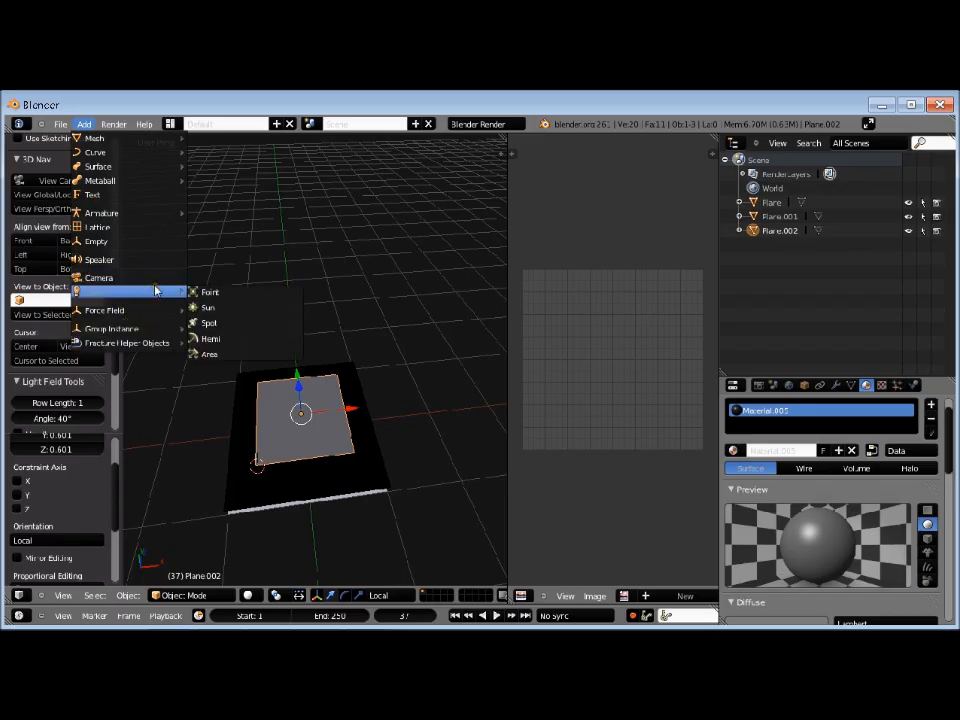
{"action": "left_click", "coordinate": [224, 339]}
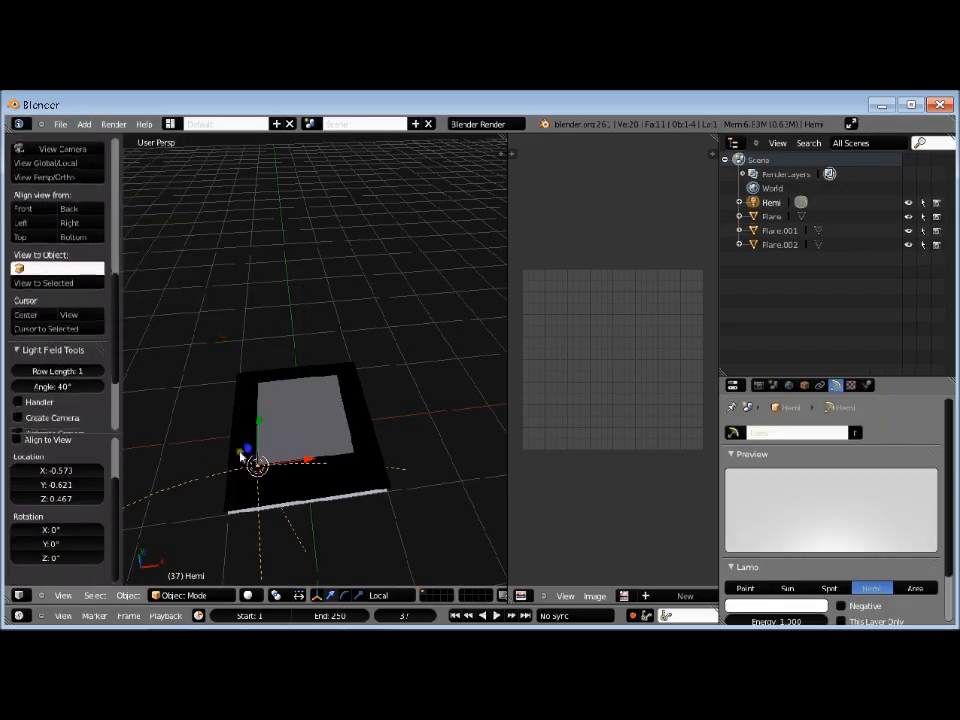
{"action": "middle_click_drag", "start_coordinate": [182, 438], "coordinate": [247, 433]}
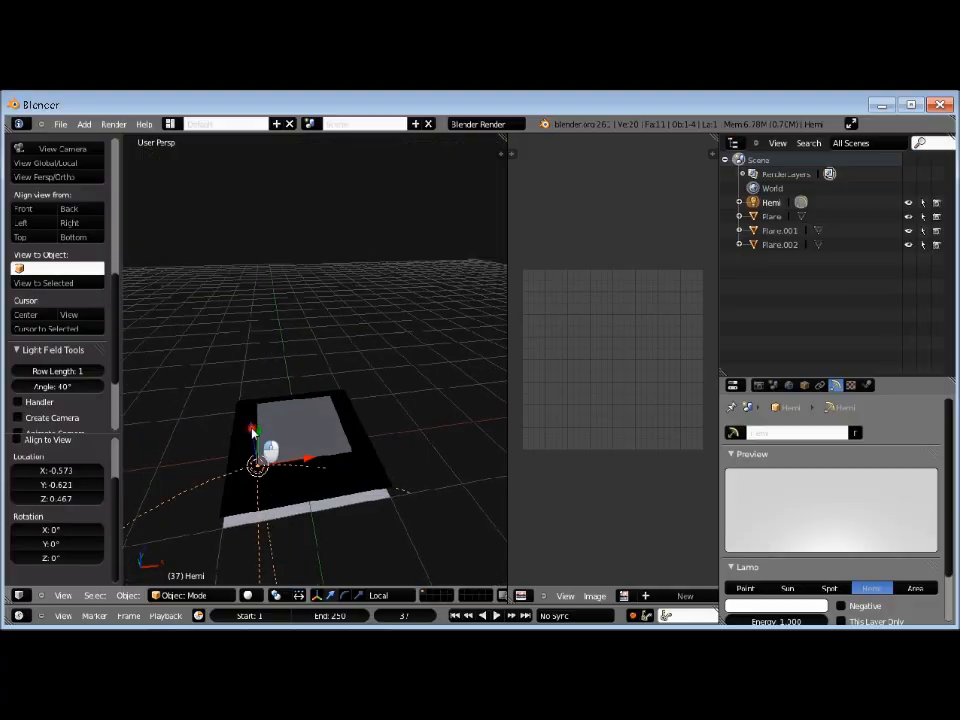
{"action": "key", "text": "g"}
{"action": "key", "text": "z"}
{"action": "key", "text": "z"}
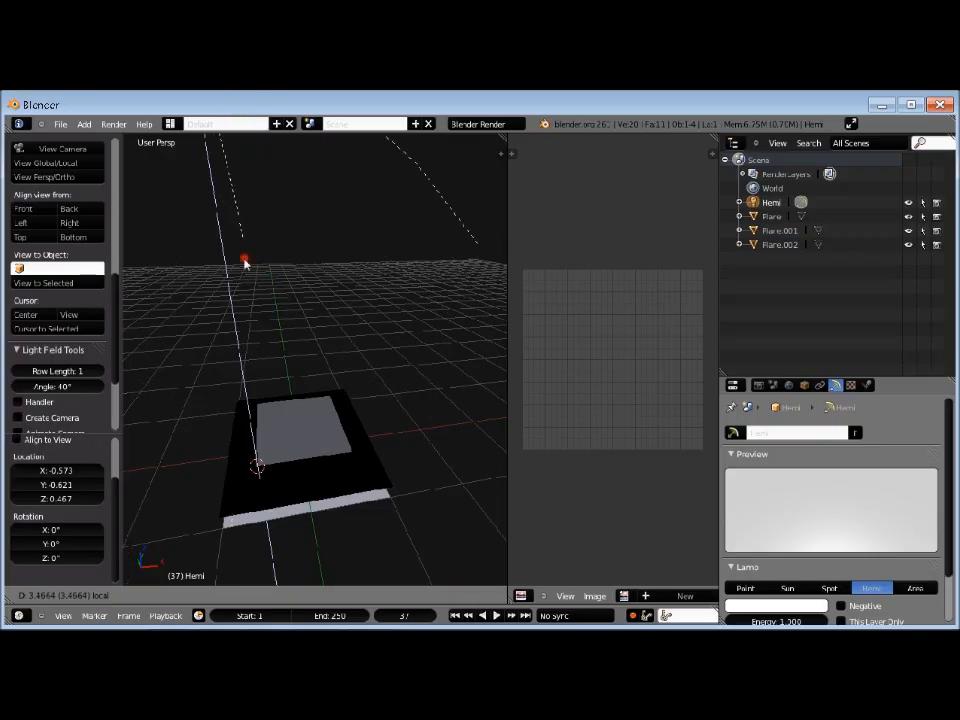
{"action": "left_click", "coordinate": [244, 262]}
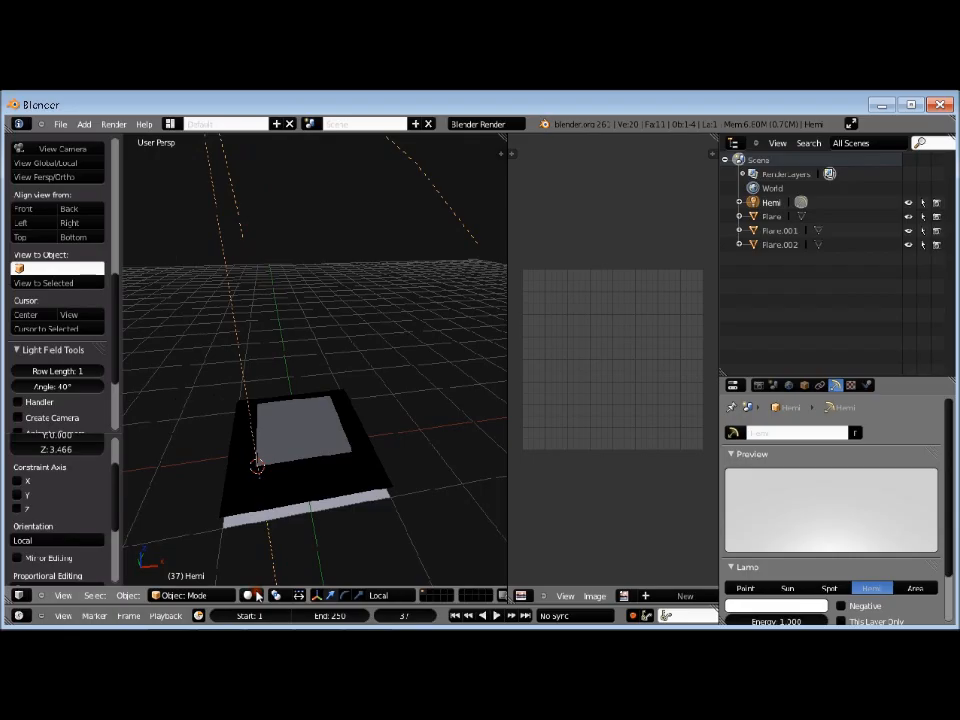
Set the 3D viewport shading to Textured so the stacked planes are displayed with the Hemi lamp's lighting.
{"action": "left_click", "coordinate": [250, 596]}
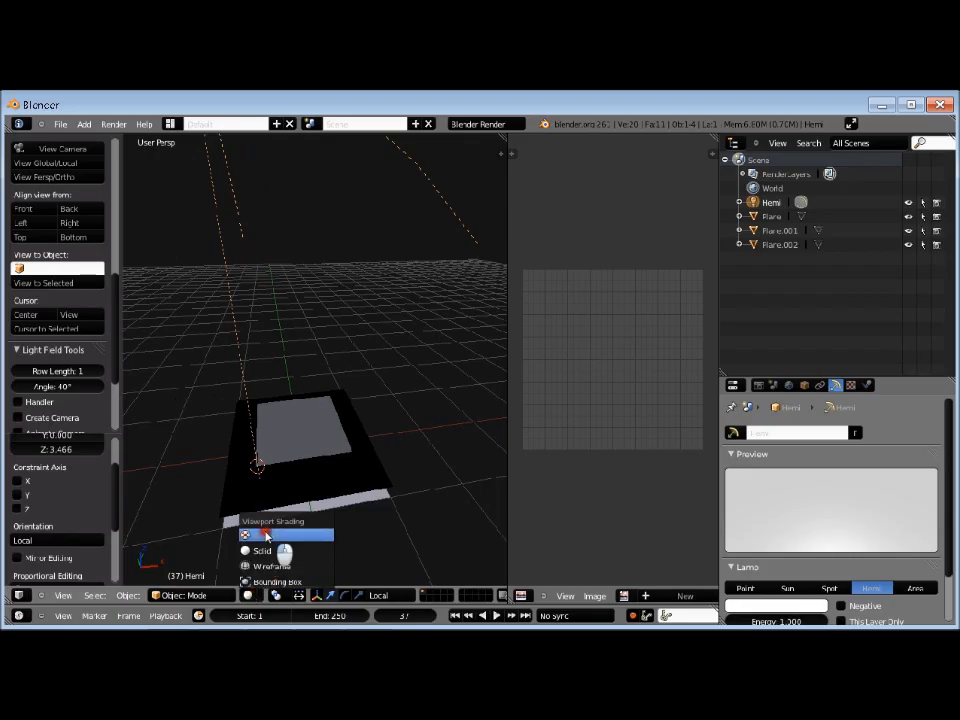
{"action": "left_click", "coordinate": [266, 537]}
{"action": "mouse_move", "coordinate": [289, 531]}
{"action": "middle_mouse_down"}
{"action": "mouse_move", "coordinate": [288, 580]}
{"action": "mouse_move", "coordinate": [358, 302]}
{"action": "mouse_move", "coordinate": [345, 306]}
{"action": "mouse_move", "coordinate": [315, 424]}
{"action": "mouse_move", "coordinate": [284, 460]}
{"action": "mouse_move", "coordinate": [282, 490]}
{"action": "middle_mouse_up"}
{"action": "scroll", "coordinate": [272, 191], "scroll_direction": "up", "scroll_amount": 6}
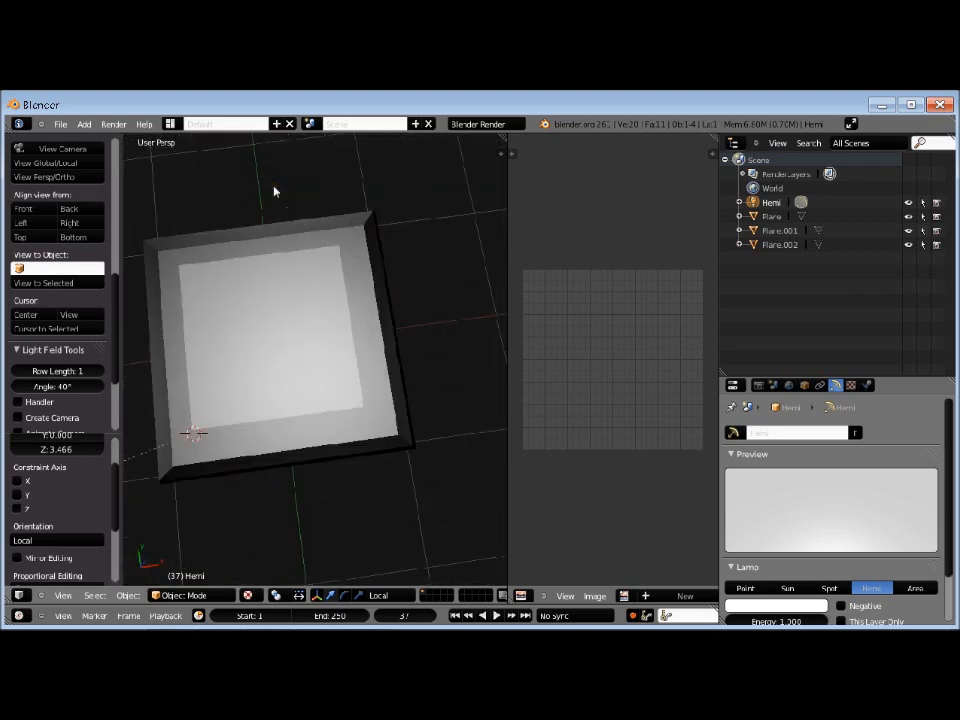
{"action": "scroll", "coordinate": [275, 191], "scroll_direction": "down", "scroll_amount": 3}
{"action": "right_click", "coordinate": [360, 287]}
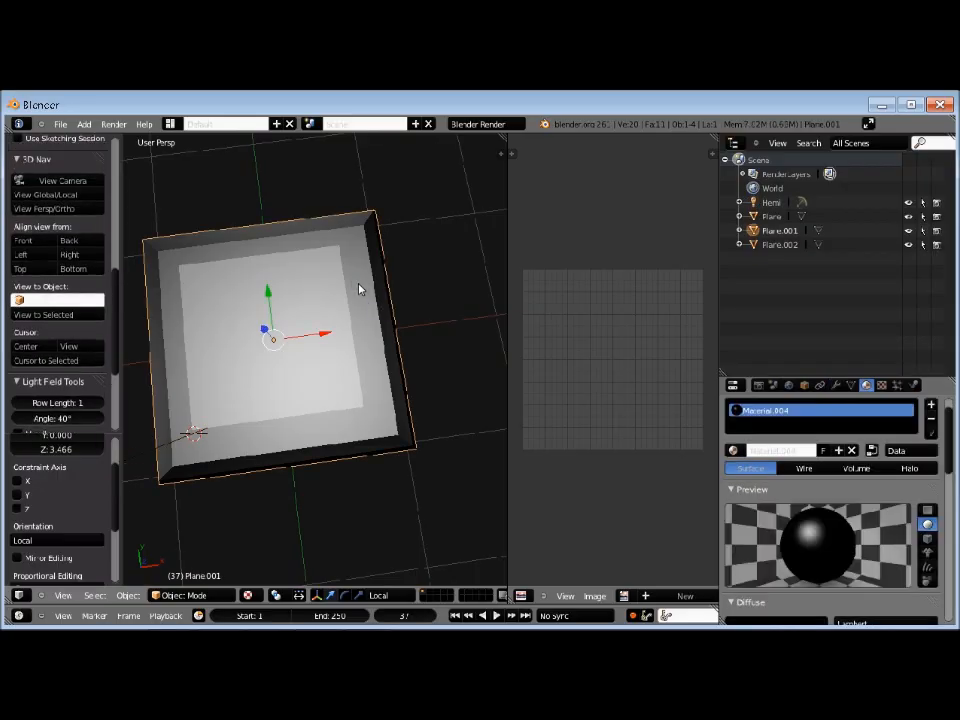
{"action": "left_click", "coordinate": [183, 595]}
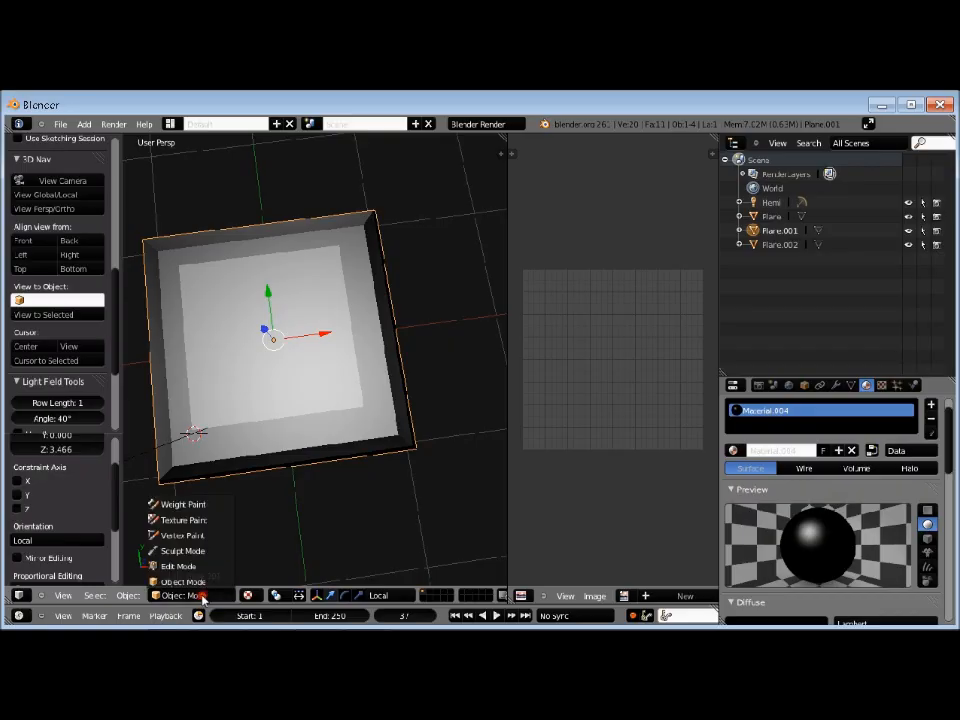
{"action": "left_click", "coordinate": [197, 567]}
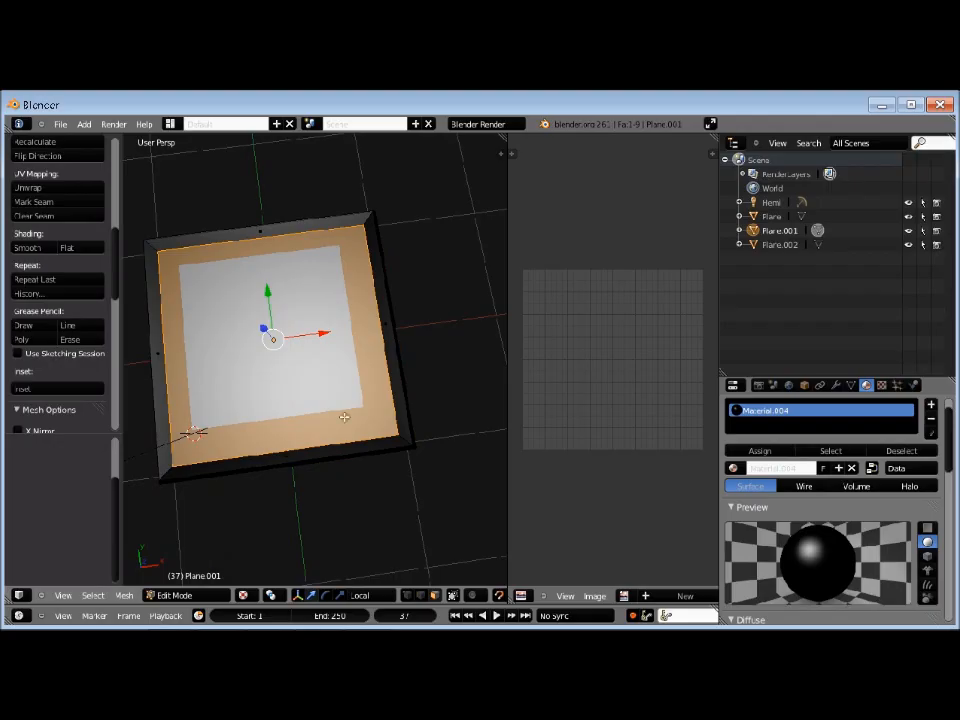
{"action": "mouse_move", "coordinate": [275, 514]}
{"action": "middle_mouse_down"}
{"action": "mouse_move", "coordinate": [274, 386]}
{"action": "mouse_move", "coordinate": [266, 538]}
{"action": "mouse_move", "coordinate": [266, 508]}
{"action": "middle_mouse_up"}
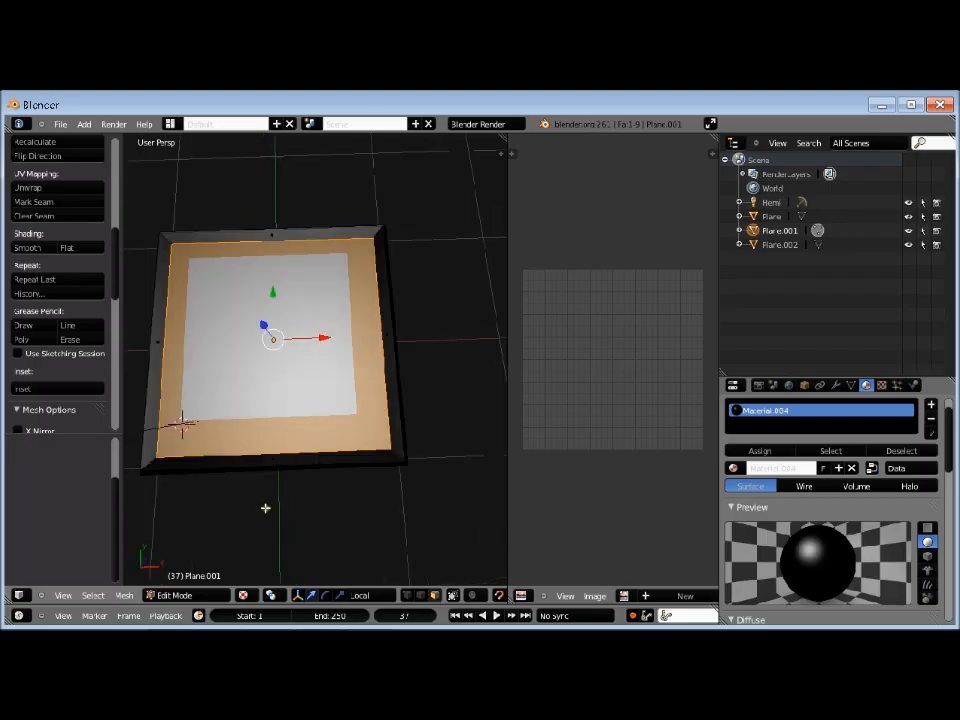
{"action": "left_click", "coordinate": [214, 597]}
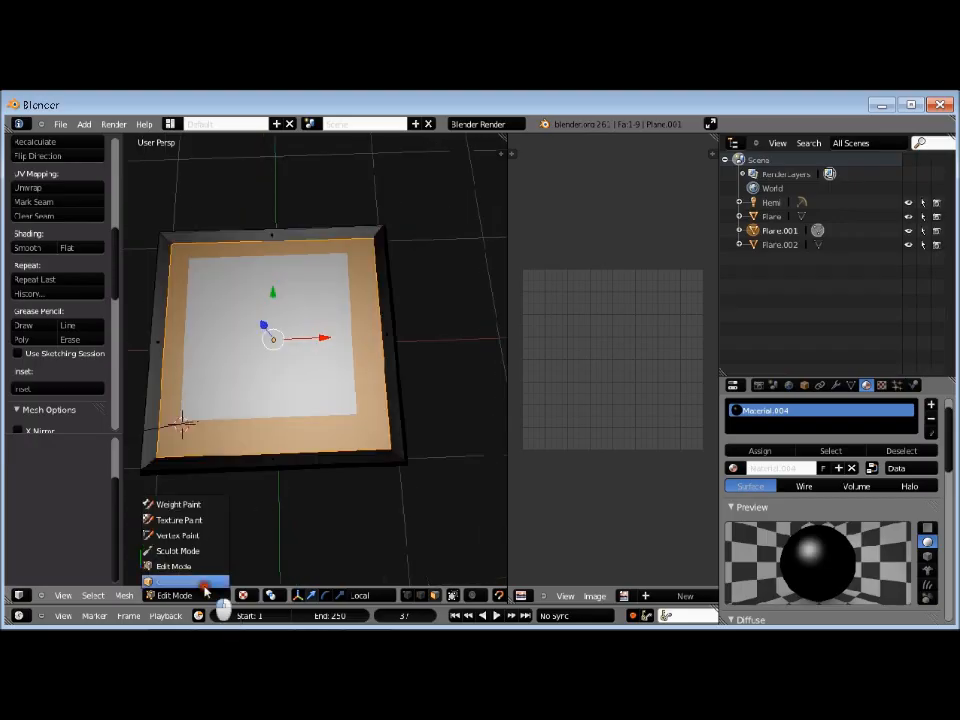
{"action": "left_click", "coordinate": [212, 580]}
Scale the topmost plane, Plane.002, up uniformly by about 1.157.
{"action": "right_click", "coordinate": [237, 369]}
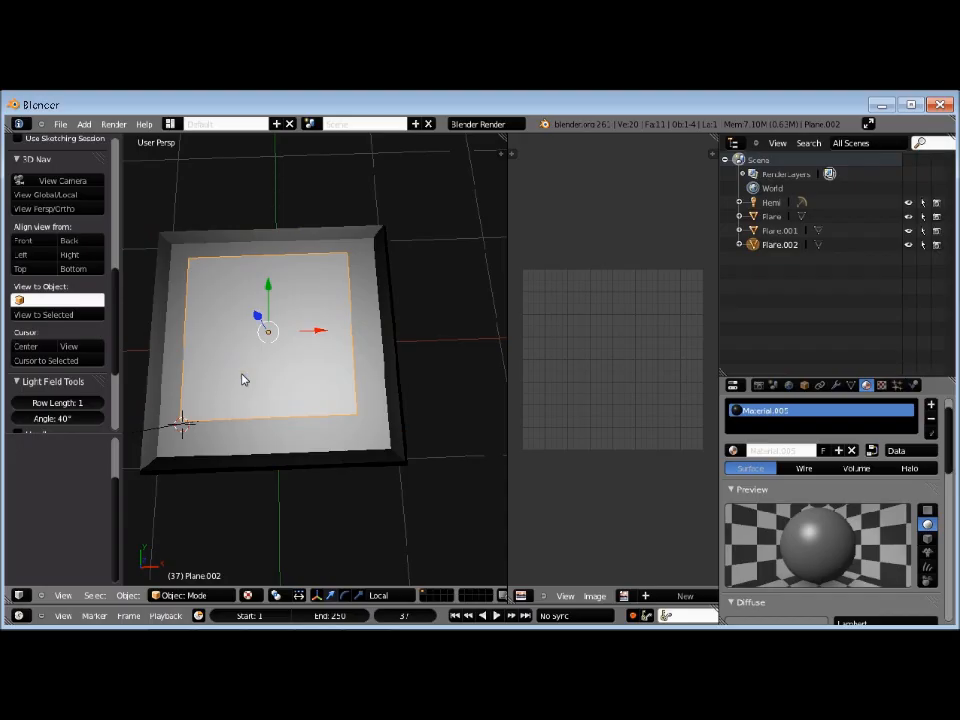
{"action": "key", "text": "s"}
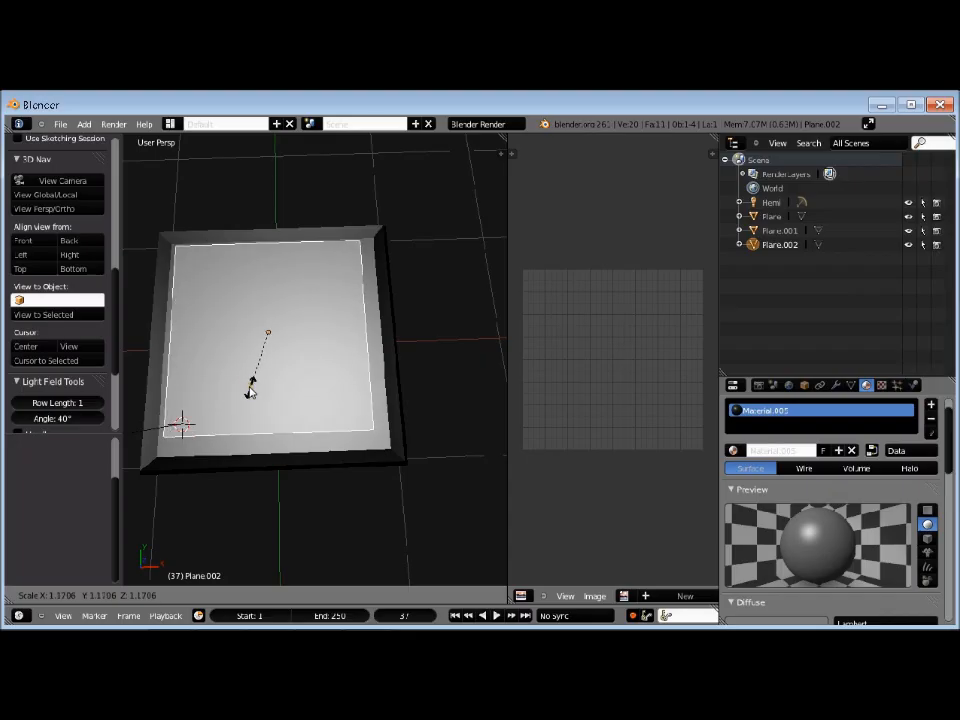
{"action": "left_click", "coordinate": [251, 390]}
In Edit Mode, inset the face of Plane.002 by about 0.153 and raise the inner face about 0.053 along local Z.
{"action": "middle_click_drag", "start_coordinate": [251, 388], "coordinate": [268, 366]}
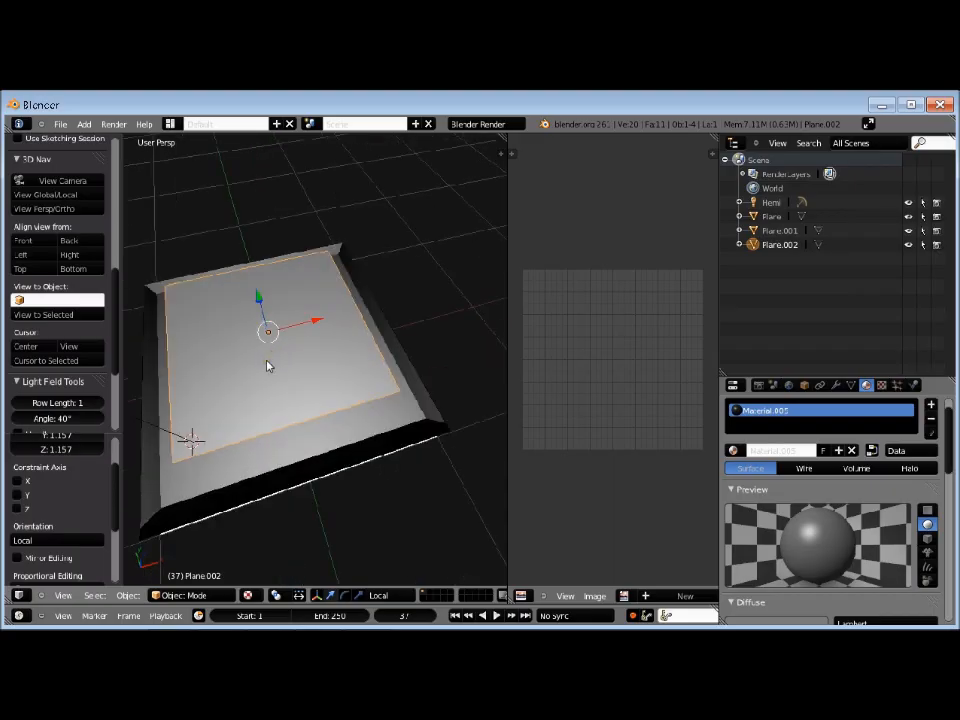
{"action": "key", "text": "i"}
{"action": "key", "text": "Tab"}
{"action": "key", "text": "i"}
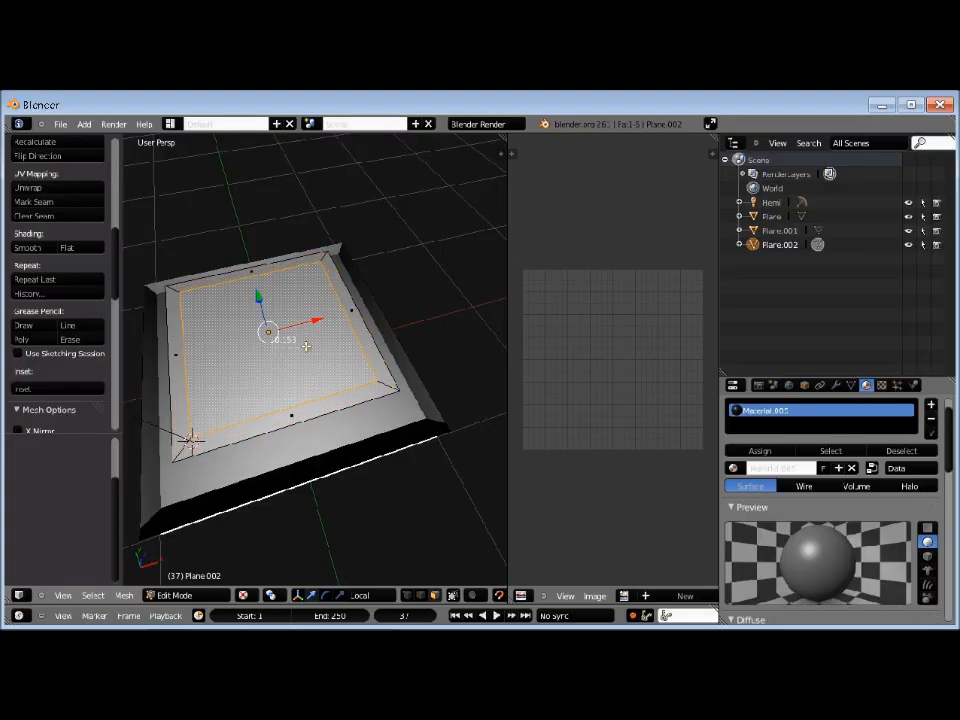
{"action": "left_click", "coordinate": [304, 348]}
{"action": "left_click_drag", "start_coordinate": [258, 297], "coordinate": [253, 252]}
{"action": "middle_click_drag", "start_coordinate": [262, 335], "coordinate": [263, 292]}
{"action": "left_click_drag", "start_coordinate": [263, 283], "coordinate": [261, 271]}
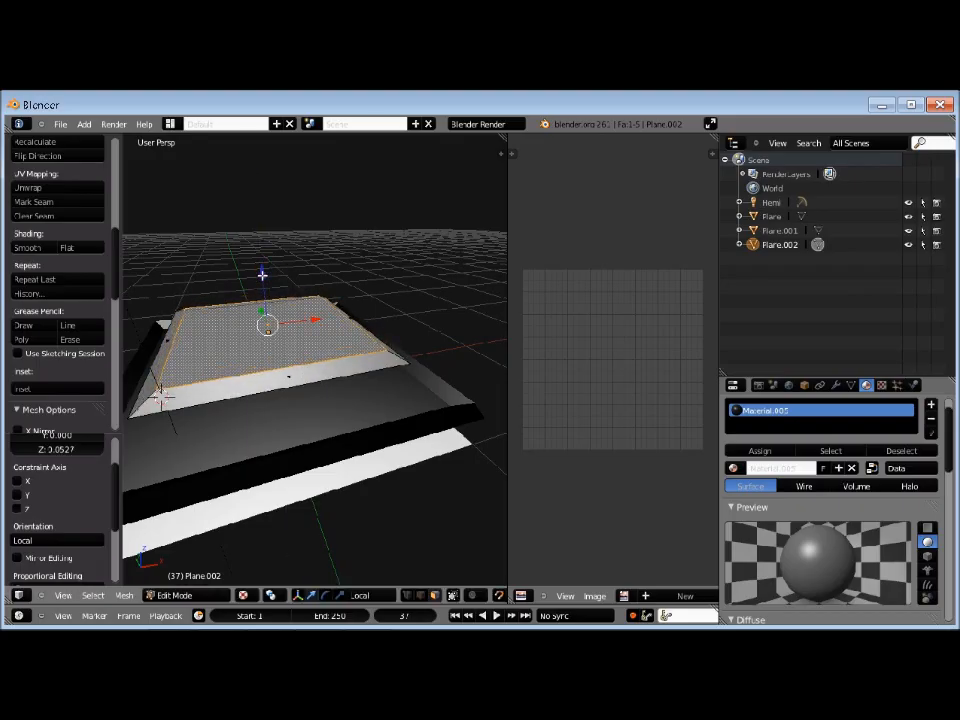
Inset the raised face of Plane.002 again and lower the new inner face about 0.054 along local Z.
{"action": "key", "text": "e"}
{"action": "key", "text": "i"}
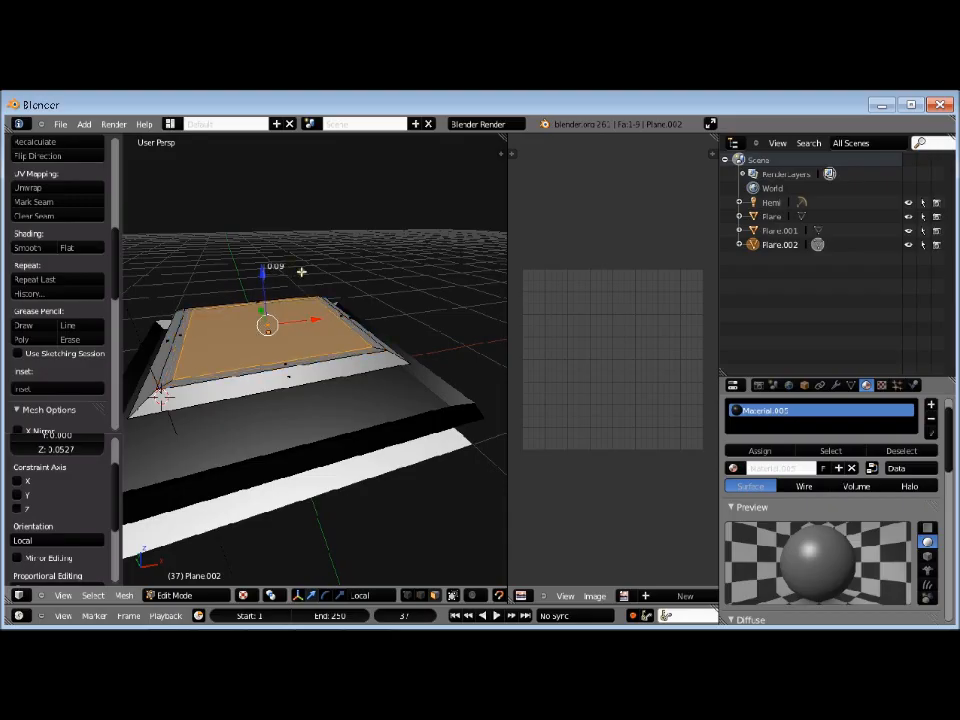
{"action": "left_click", "coordinate": [273, 275]}
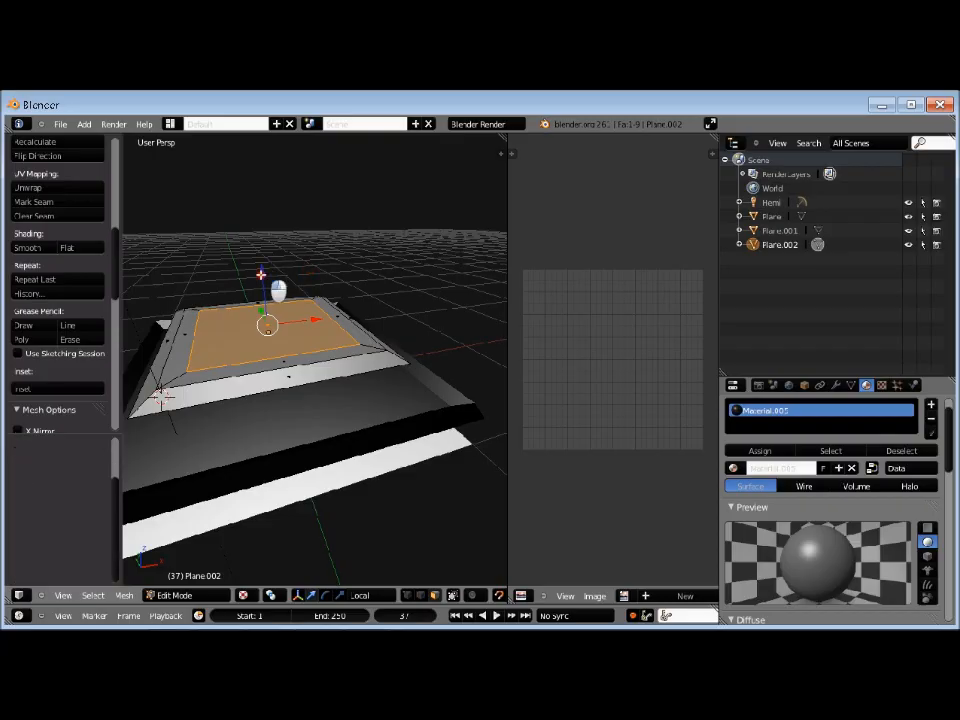
{"action": "key", "text": "e"}
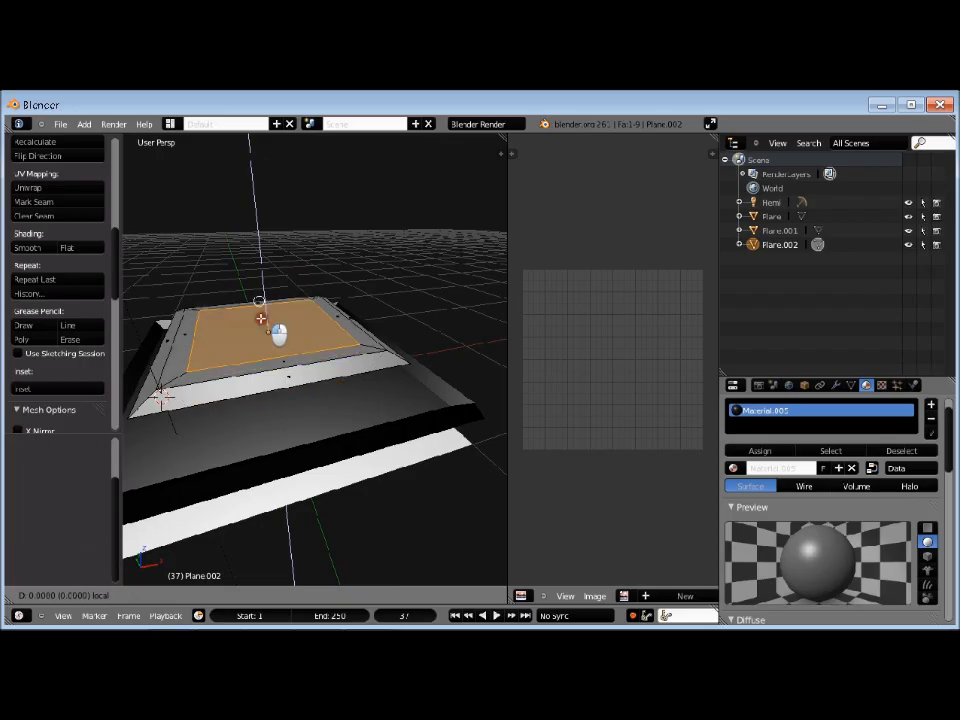
{"action": "right_click", "coordinate": [278, 338]}
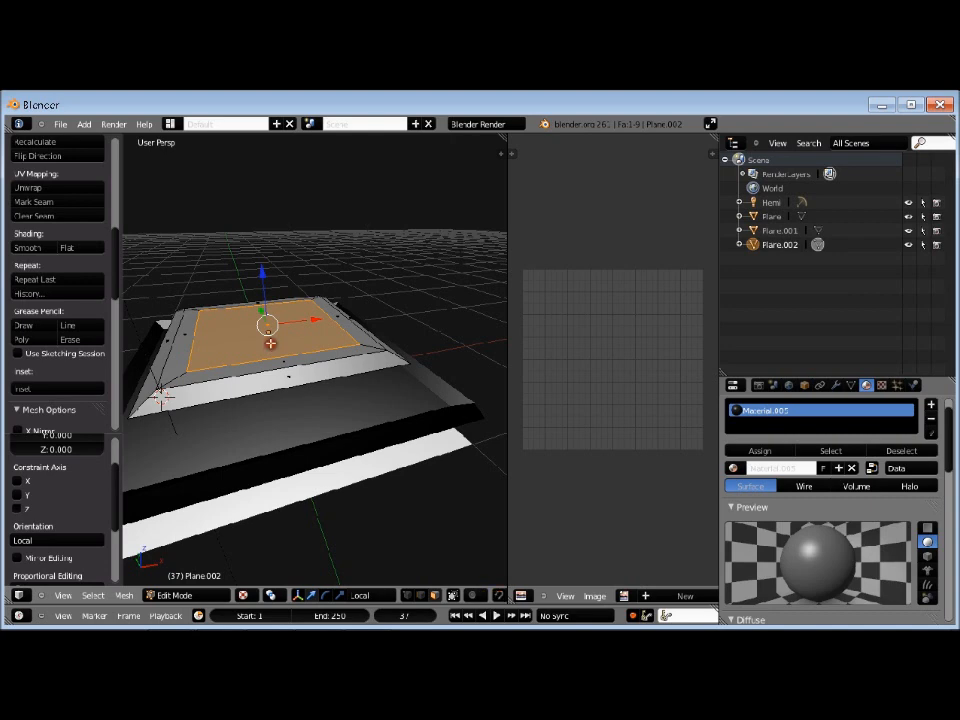
{"action": "left_click_drag", "start_coordinate": [262, 274], "coordinate": [262, 281]}
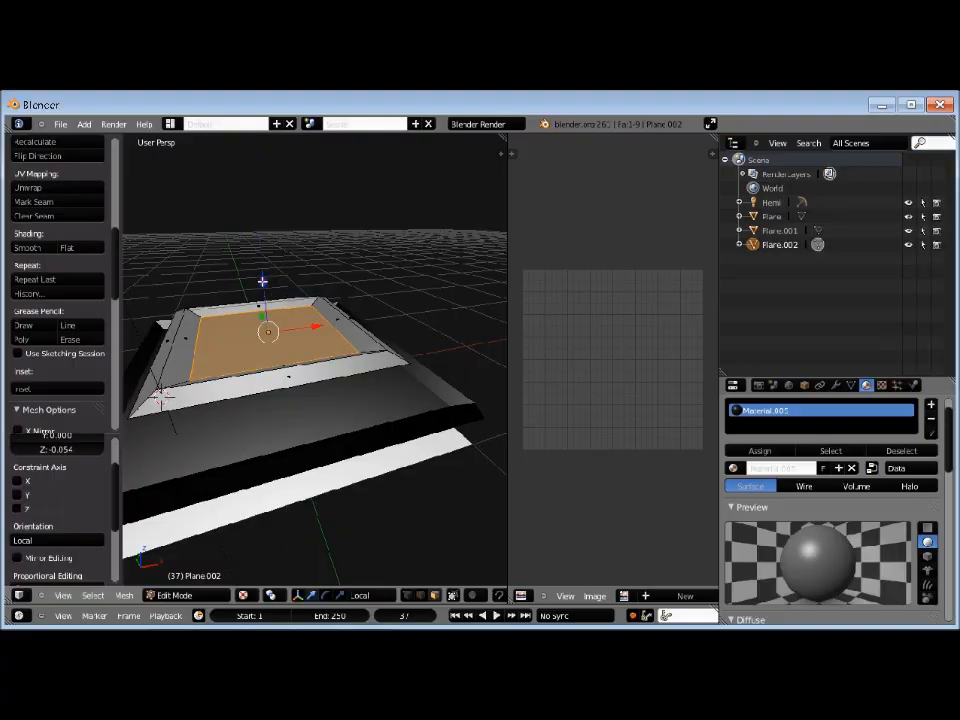
Inset the recessed face of Plane.002, raise the new centre face about 0.074 along local Z, and return to Object Mode.
{"action": "key", "text": "i"}
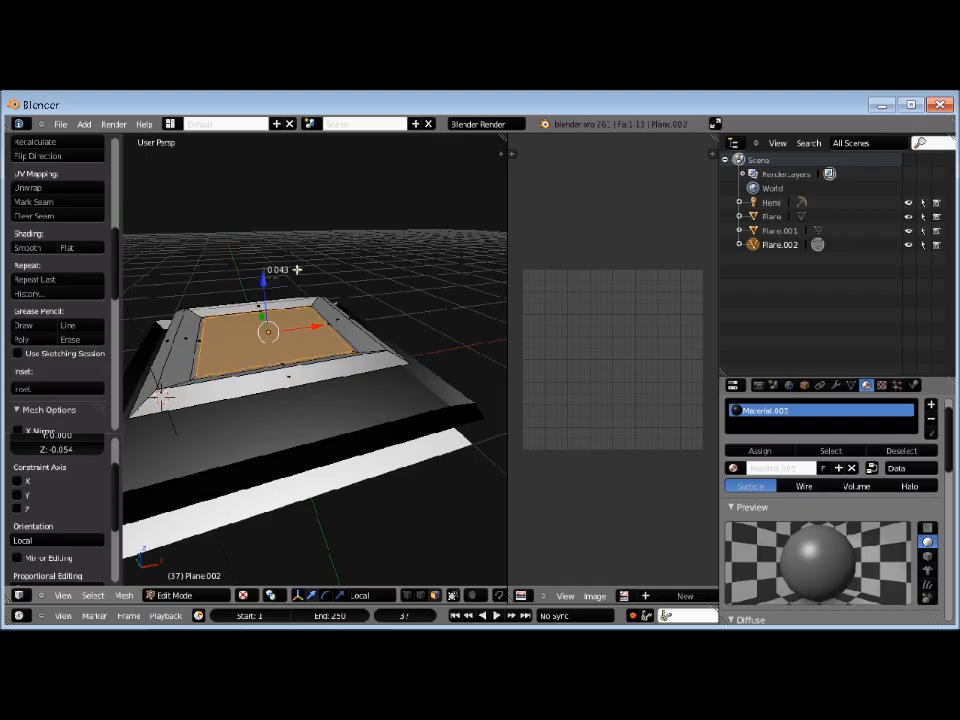
{"action": "left_click", "coordinate": [305, 261]}
{"action": "left_click_drag", "start_coordinate": [262, 280], "coordinate": [264, 269]}
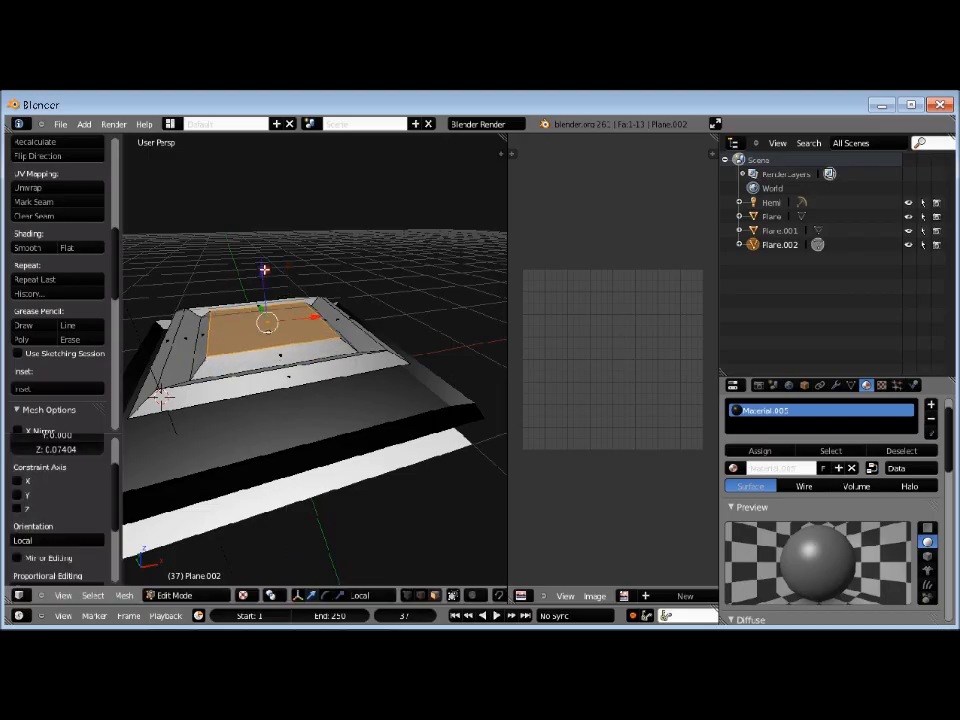
{"action": "middle_click_drag", "start_coordinate": [262, 266], "coordinate": [249, 345]}
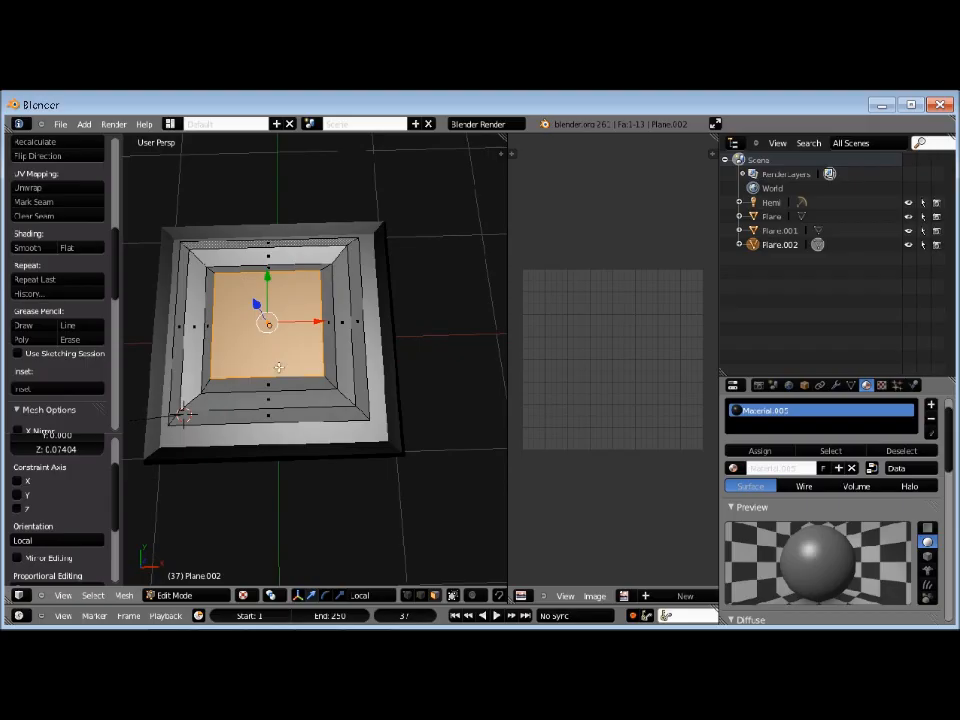
{"action": "key", "text": "Tab"}
Unwrap the bottom plane, Plane, with Smart UV Project at a 66.00 angle limit, 0.00 island margin and 0.00 area weight.
{"action": "middle_click_drag", "start_coordinate": [255, 497], "coordinate": [251, 402]}
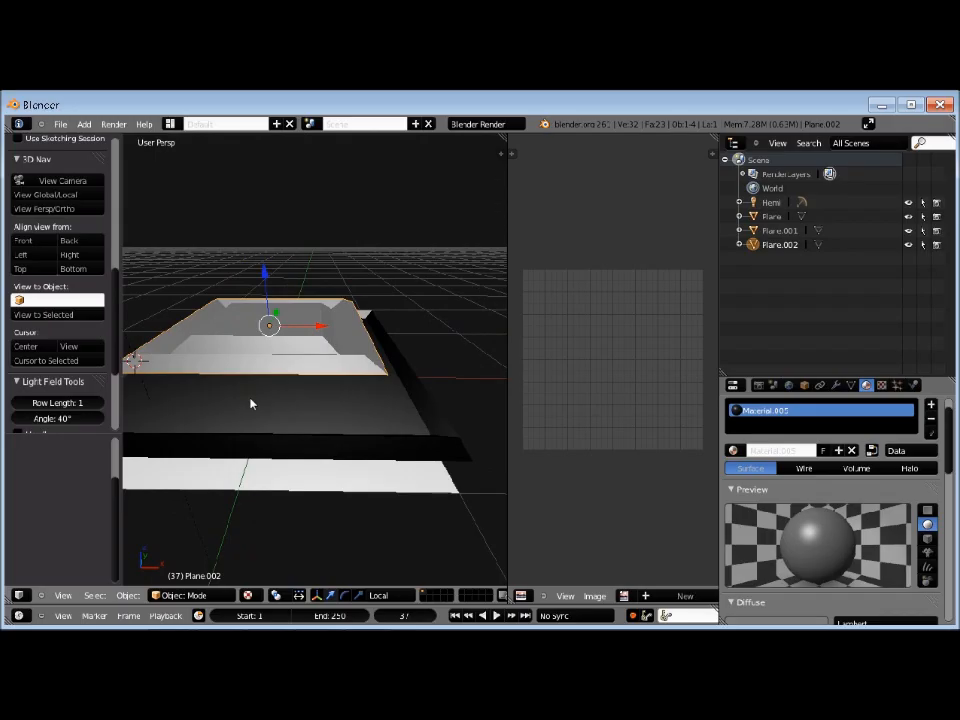
{"action": "right_click", "coordinate": [257, 490]}
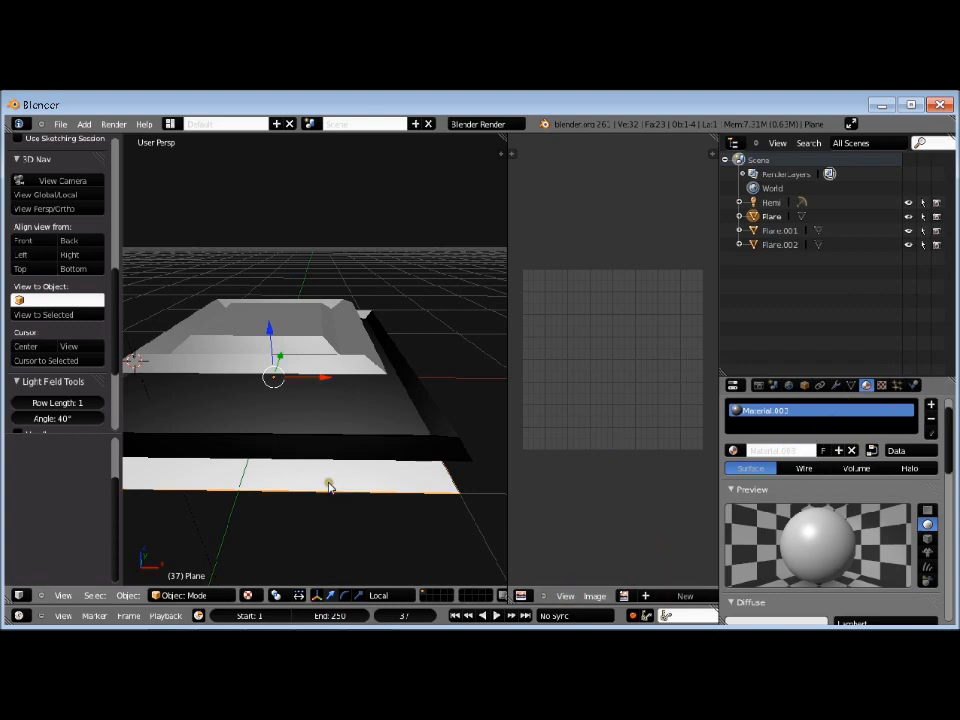
{"action": "key", "text": "Tab"}
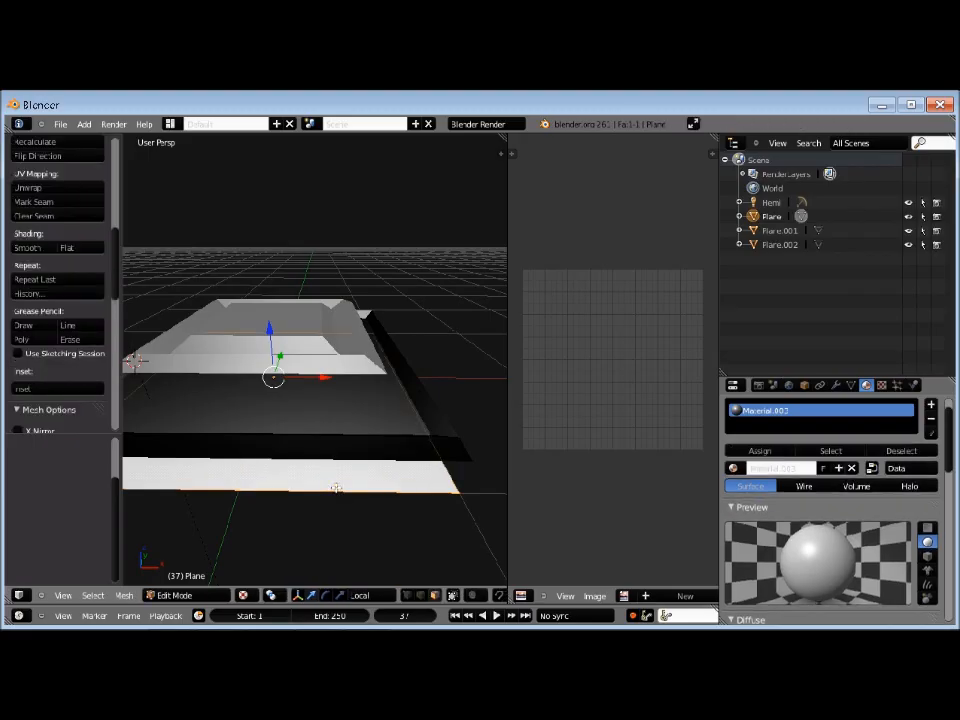
{"action": "key", "text": "u"}
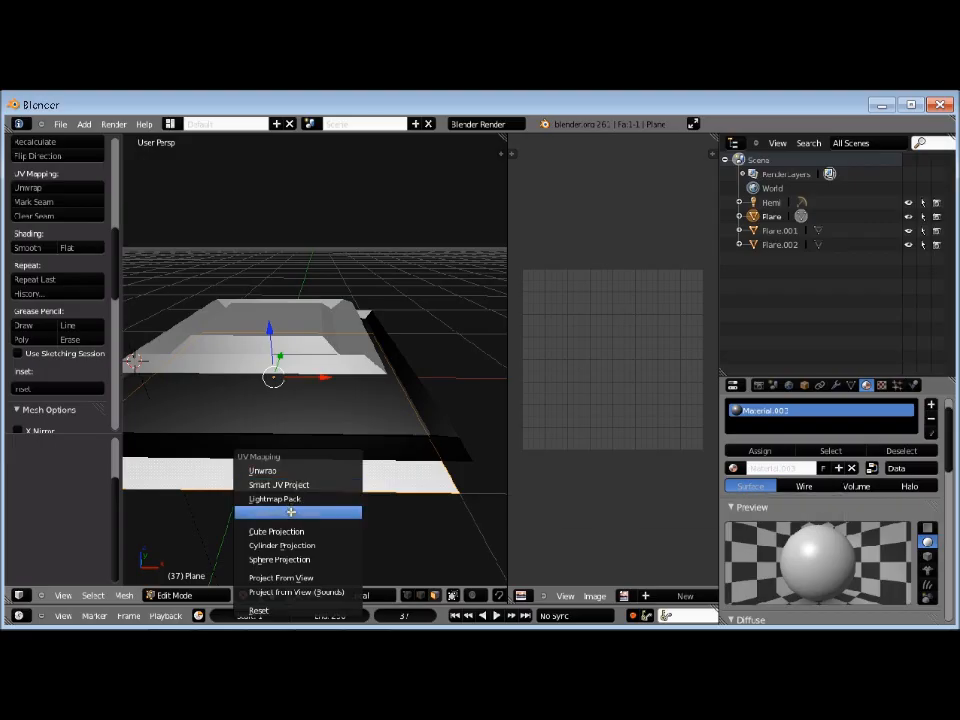
{"action": "left_click", "coordinate": [309, 485]}
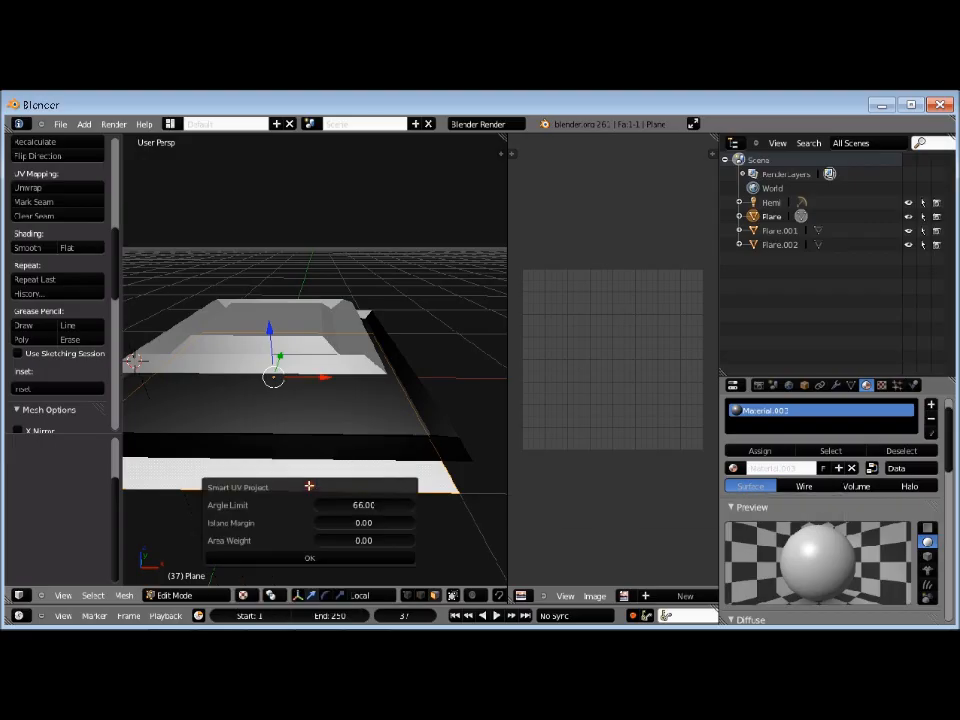
{"action": "left_click", "coordinate": [310, 557]}
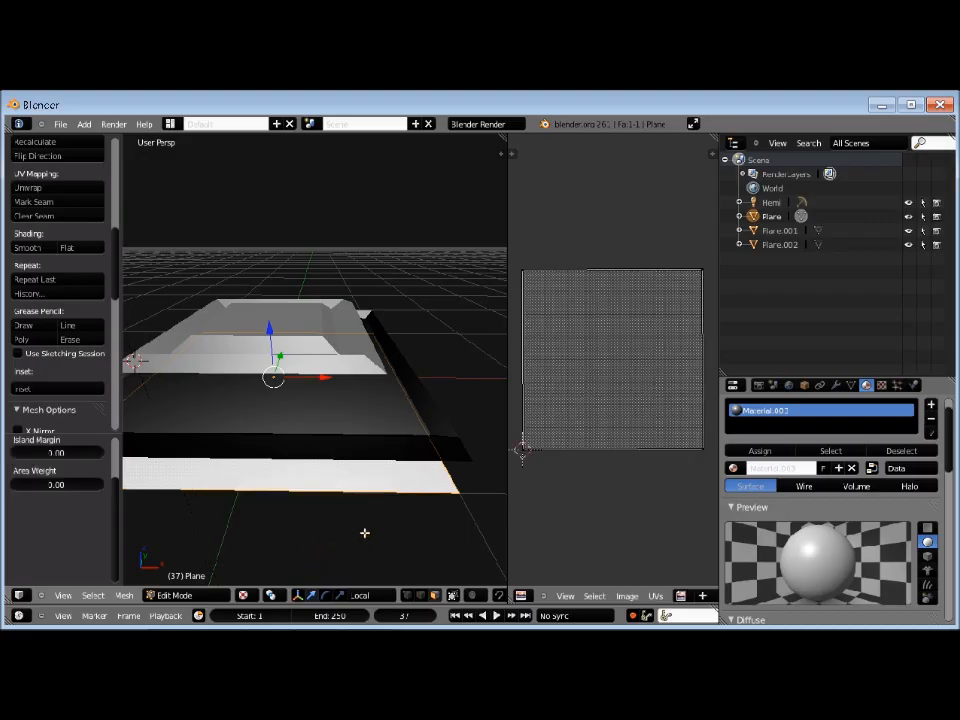
{"action": "key", "text": "Tab"}
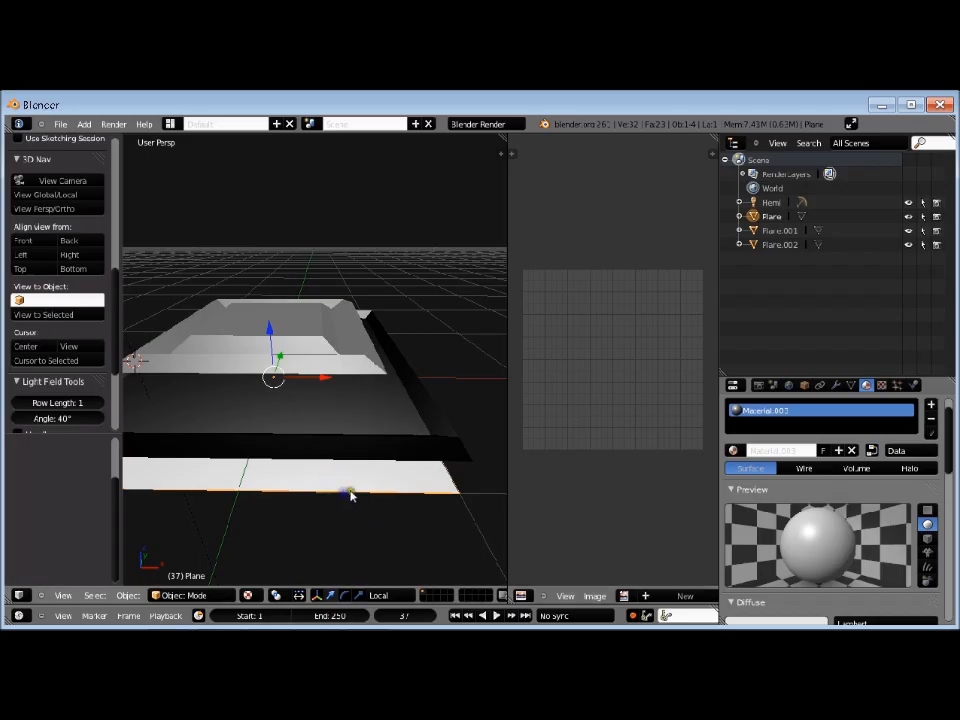
Create a new black 1024 by 1024 image for the bottom plane's UV layout, then return to Object Mode.
{"action": "left_click", "coordinate": [351, 492]}
{"action": "key", "text": "Tab"}
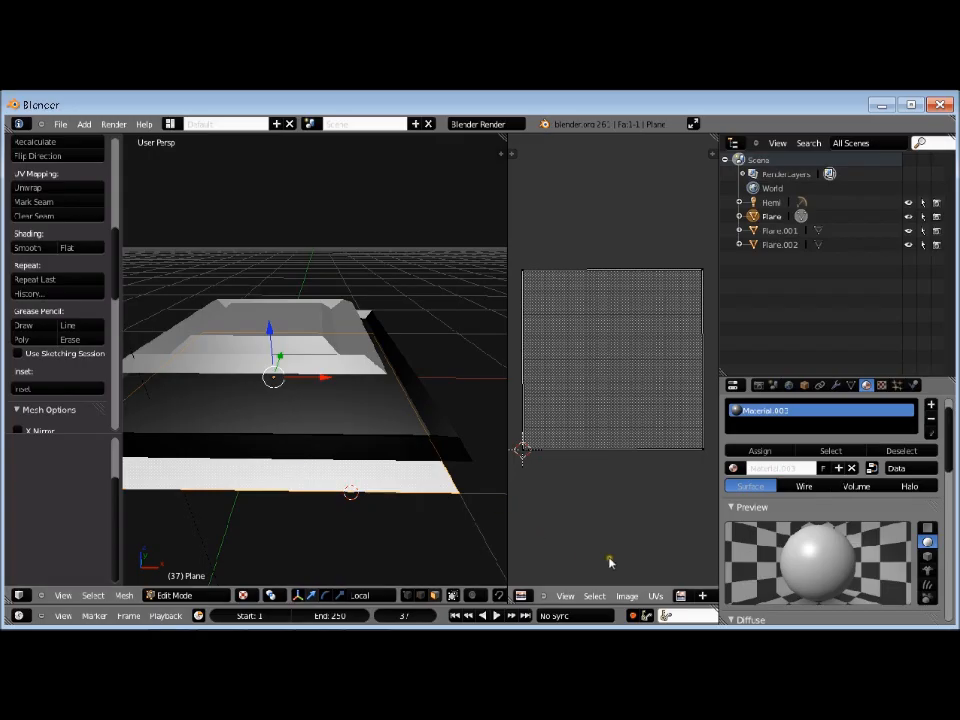
{"action": "left_click", "coordinate": [622, 597]}
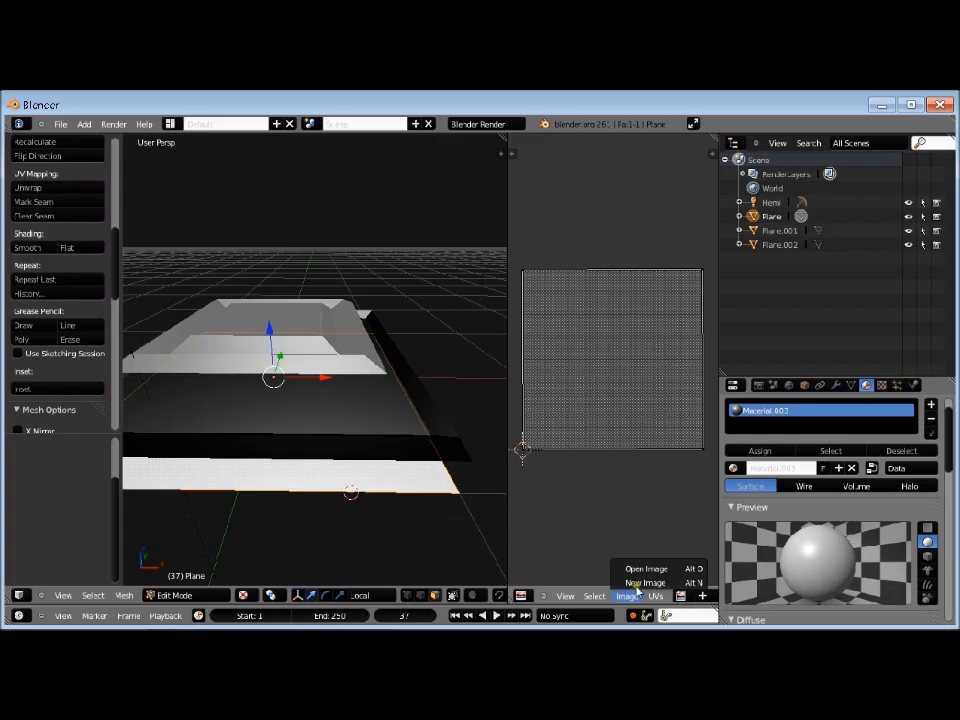
{"action": "left_click", "coordinate": [637, 582]}
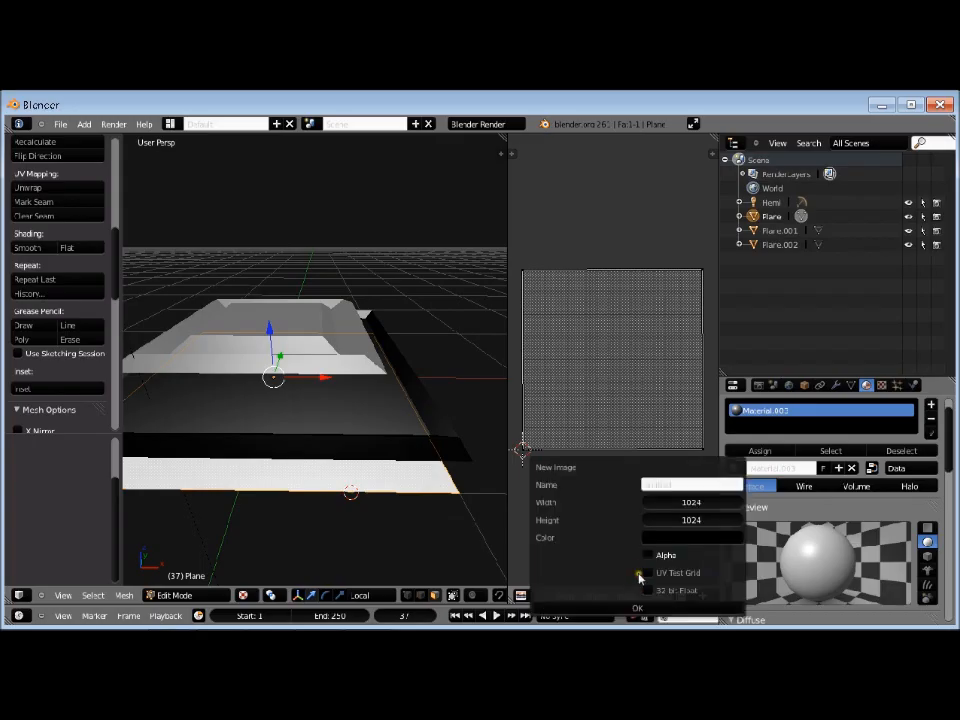
{"action": "left_click", "coordinate": [621, 610]}
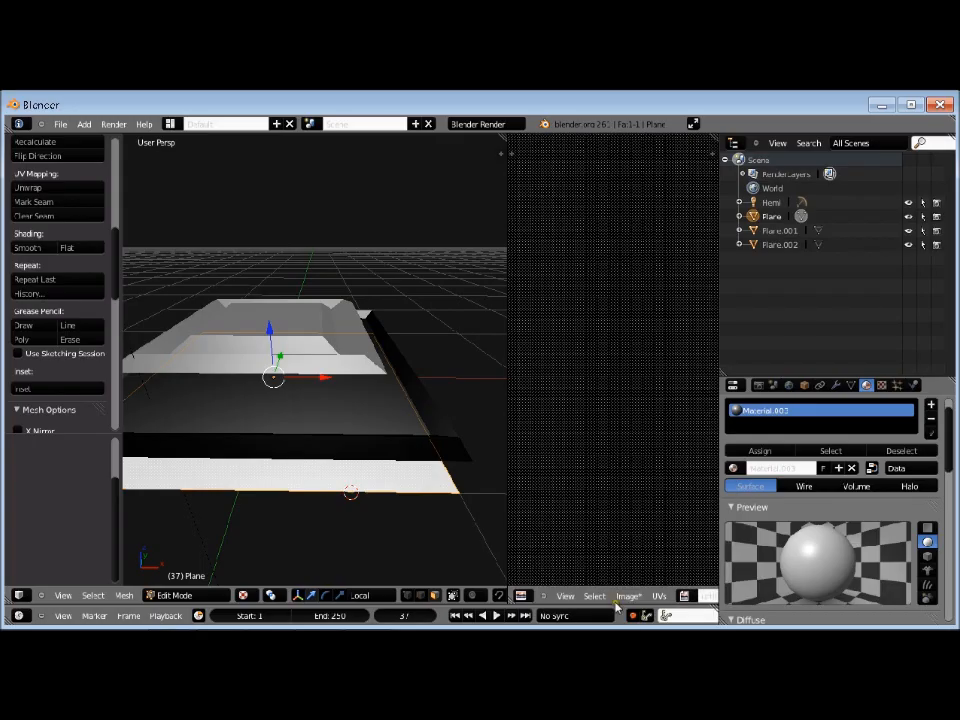
{"action": "scroll", "coordinate": [585, 442], "scroll_direction": "down", "scroll_amount": 4}
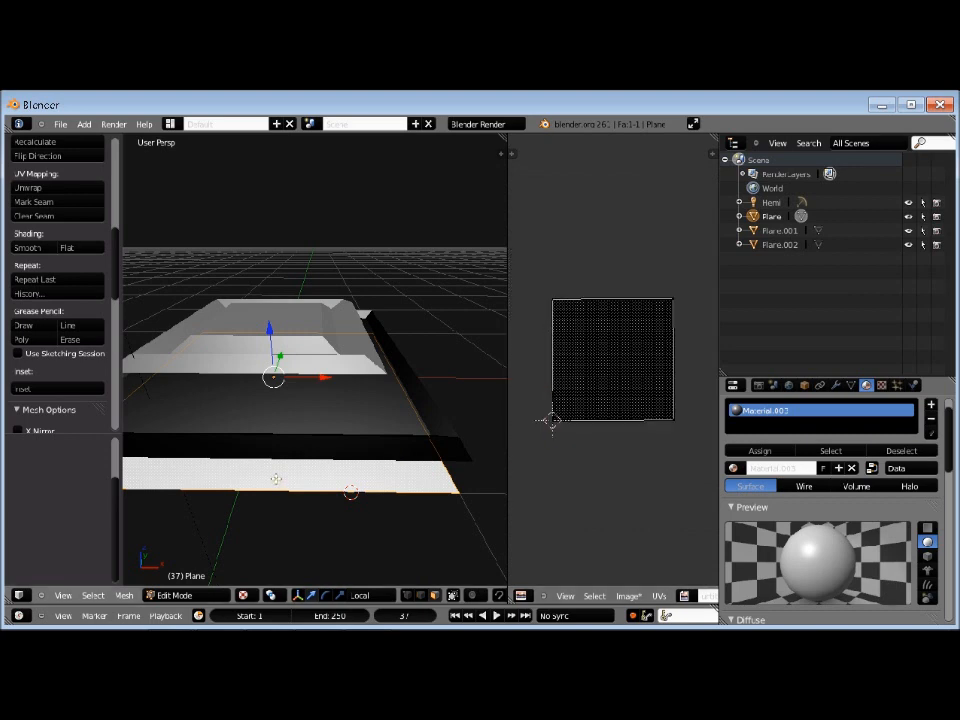
{"action": "key", "text": "Tab"}
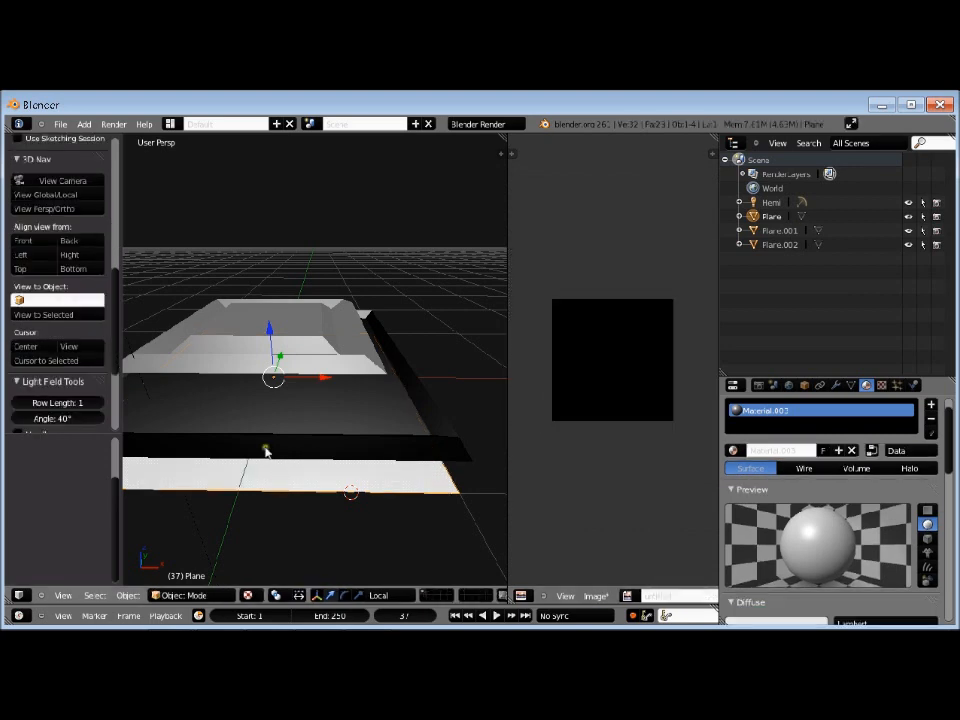
Select the Hemi lamp and all three planes, with the bottom plane, Plane, as the active object.
{"action": "key", "text": "a"}
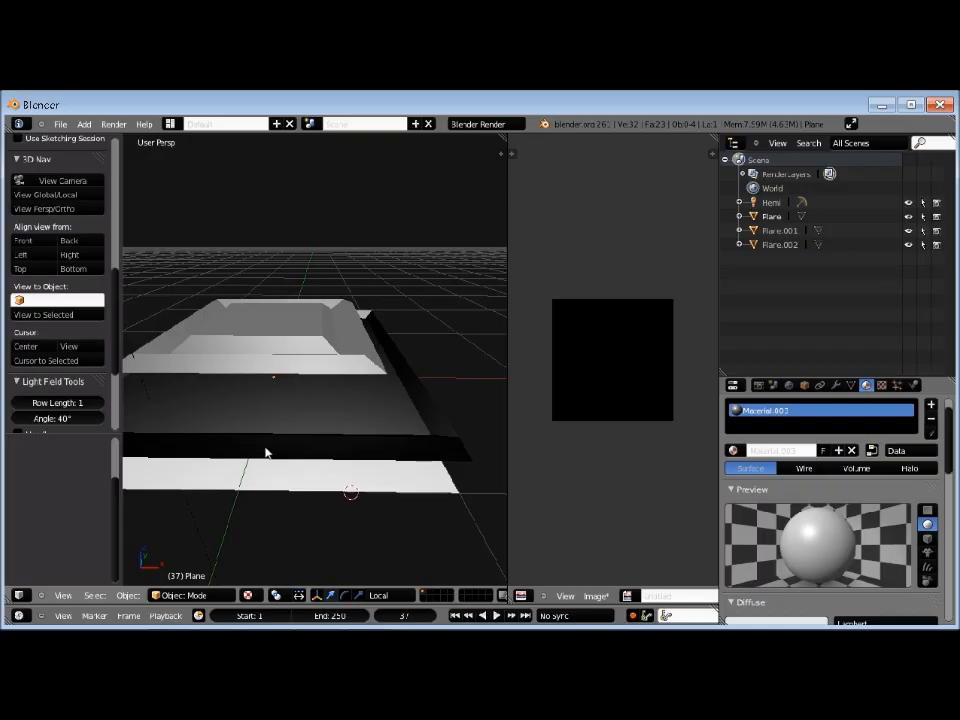
{"action": "key", "text": "a"}
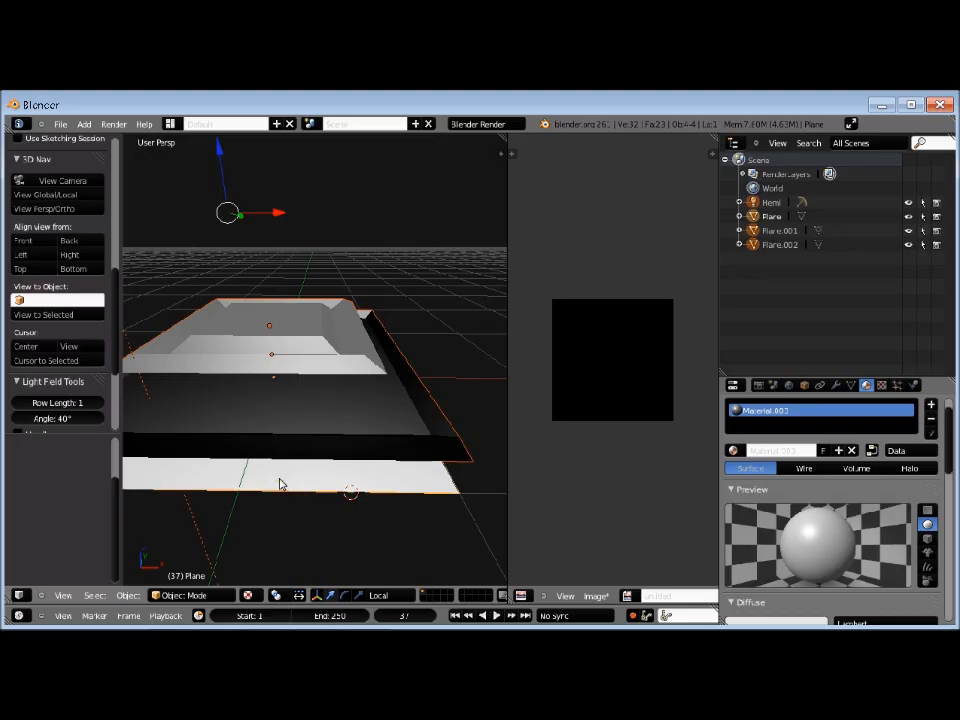
{"action": "right_click", "coordinate": [280, 484], "text": "shift"}
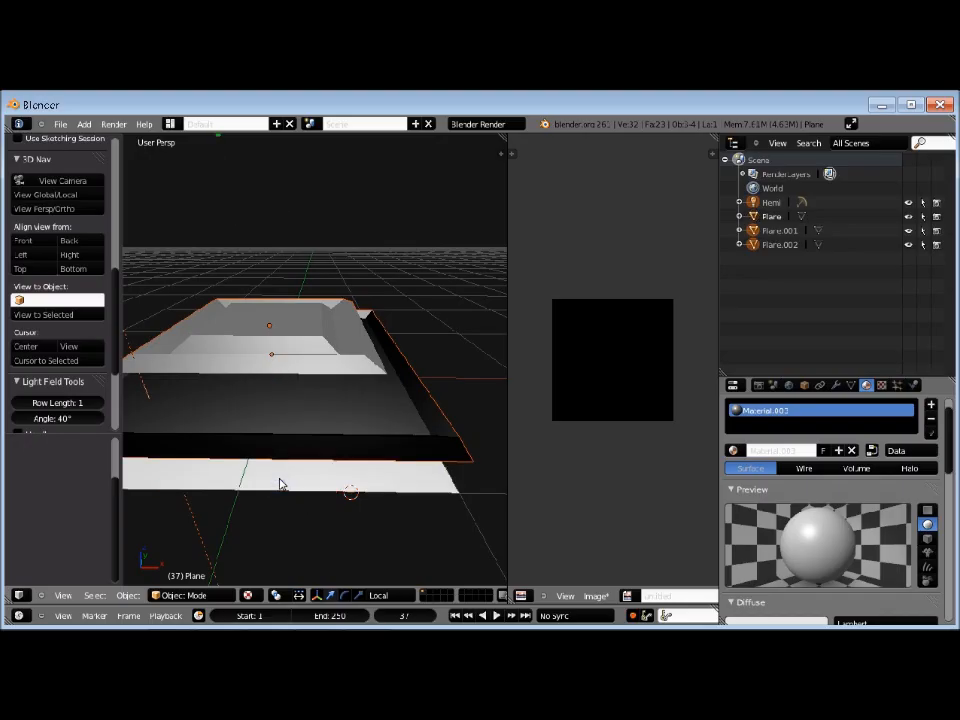
{"action": "right_click", "coordinate": [280, 484], "text": "shift"}
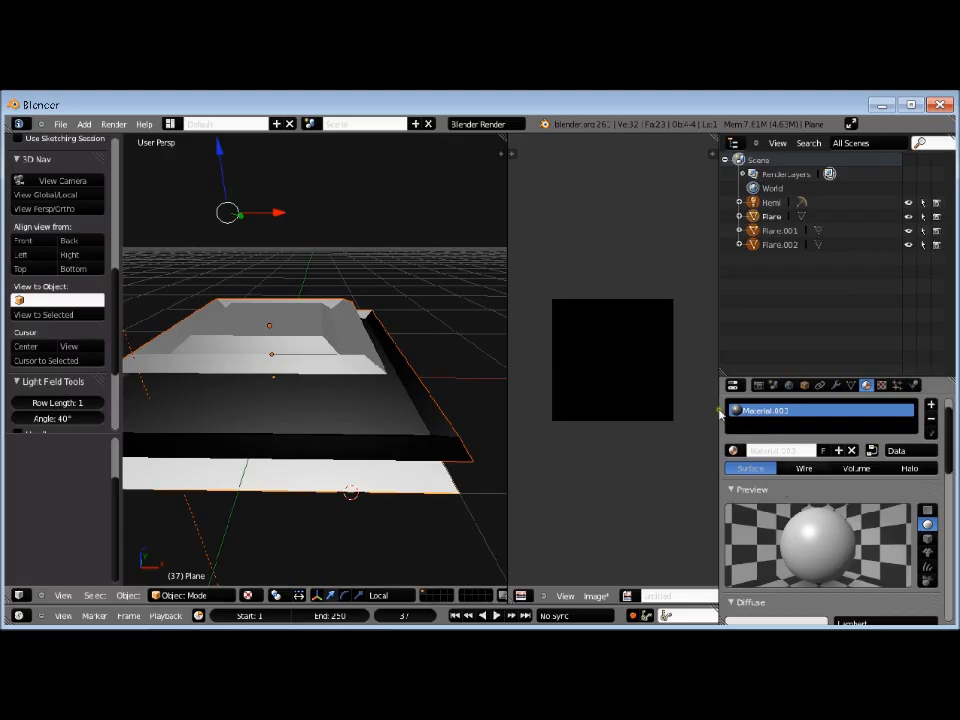
Bake the panel's tangent-space Normals onto the bottom plane's image and inspect the resulting map up close.
{"action": "left_click", "coordinate": [758, 386]}
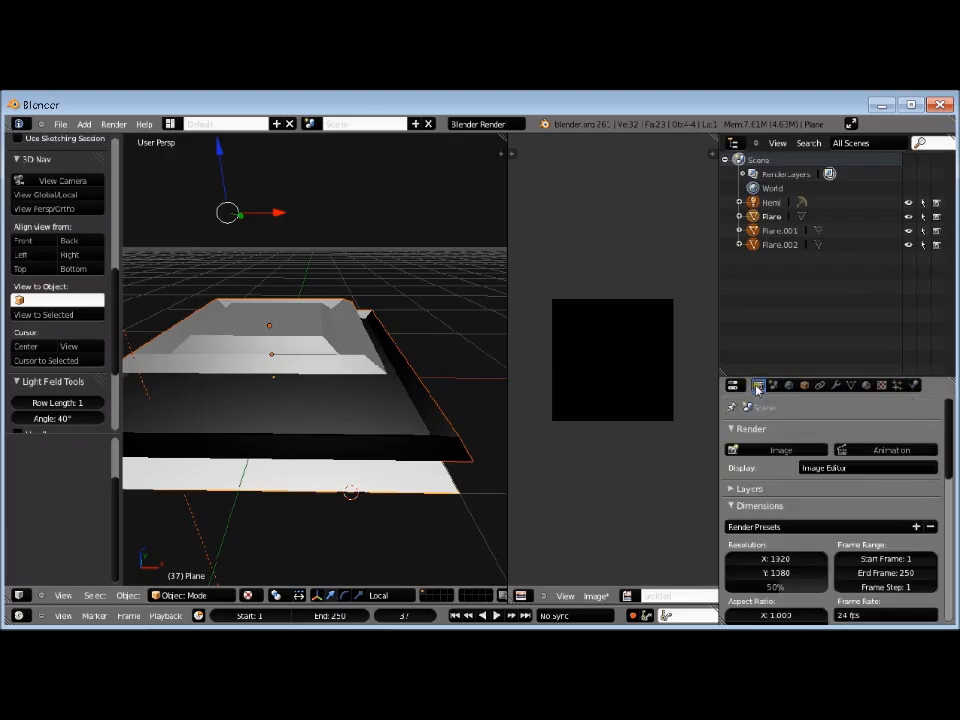
{"action": "scroll", "coordinate": [790, 480], "scroll_direction": "down", "scroll_amount": 5}
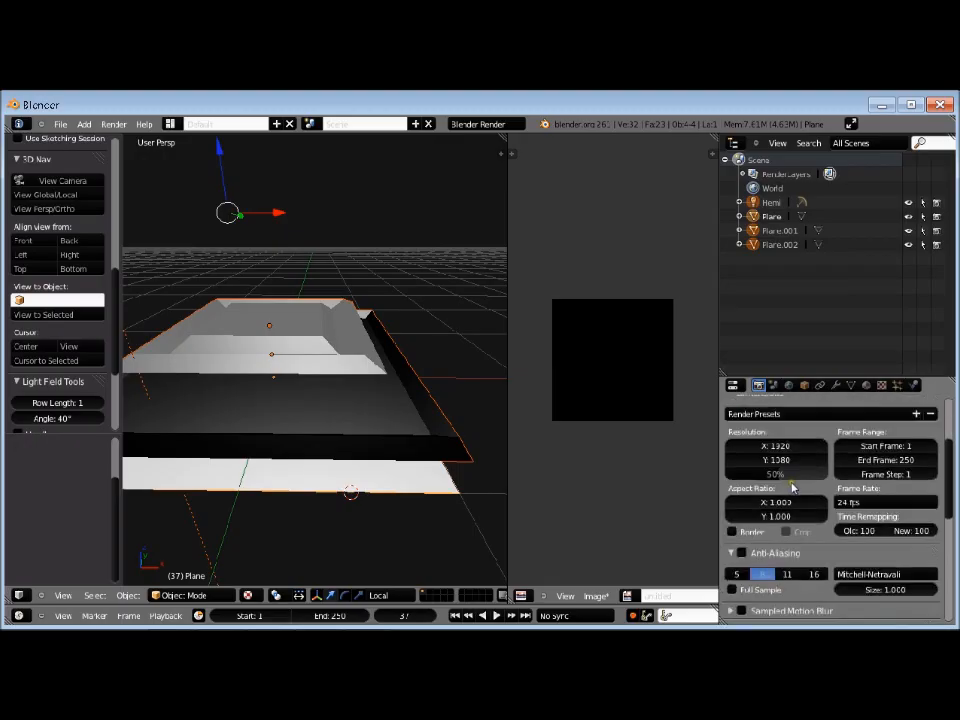
{"action": "scroll", "coordinate": [765, 402], "scroll_direction": "up", "scroll_amount": 1}
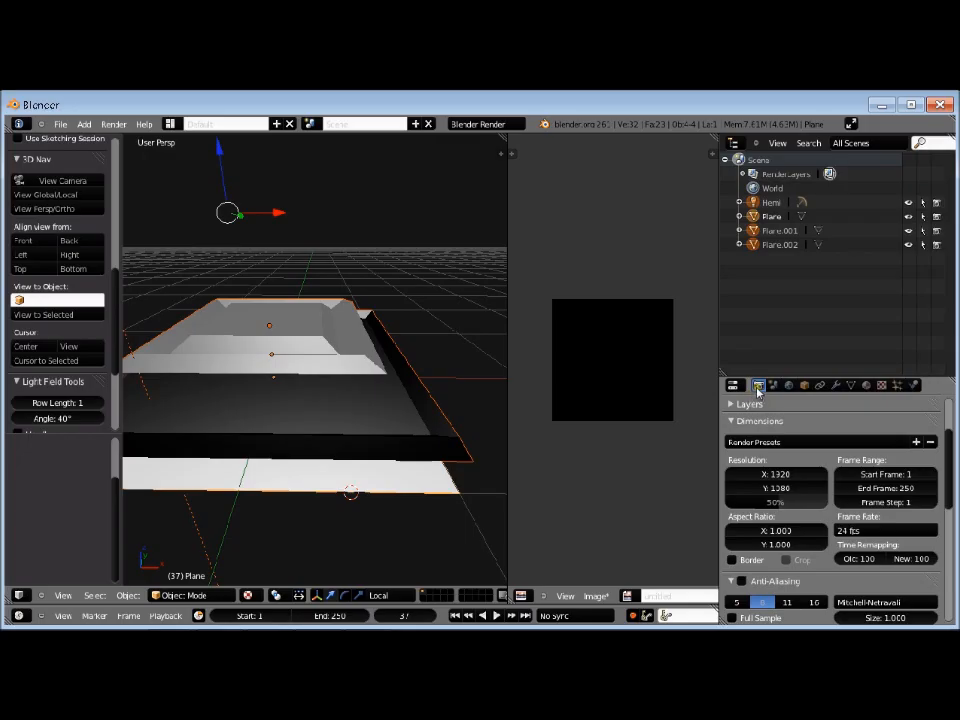
{"action": "scroll", "coordinate": [815, 570], "scroll_direction": "down", "scroll_amount": 2}
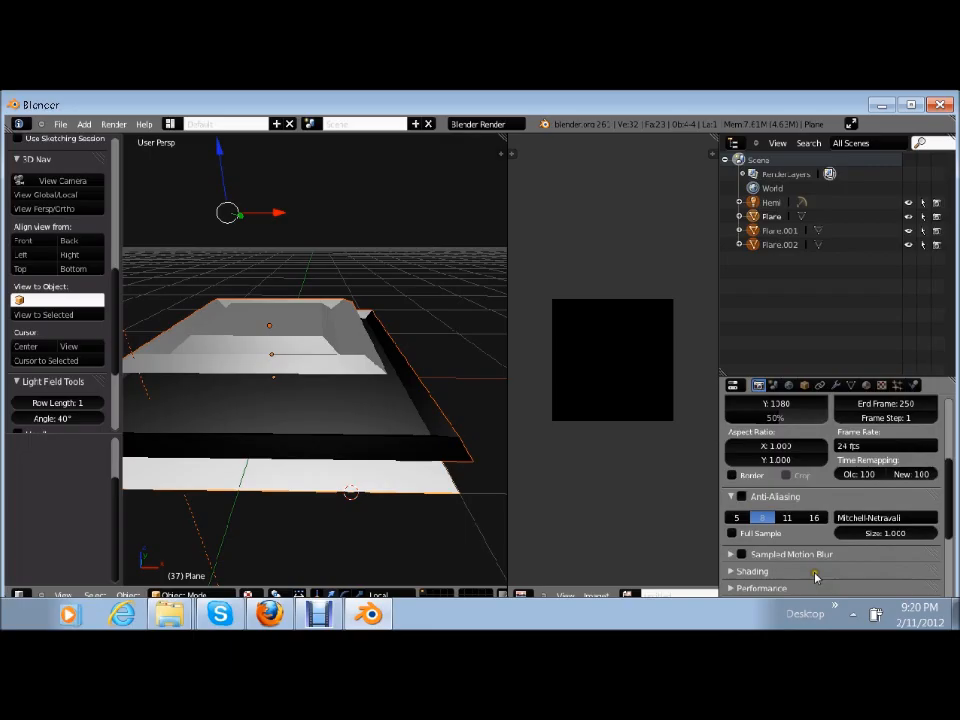
{"action": "scroll", "coordinate": [815, 577], "scroll_direction": "down", "scroll_amount": 5}
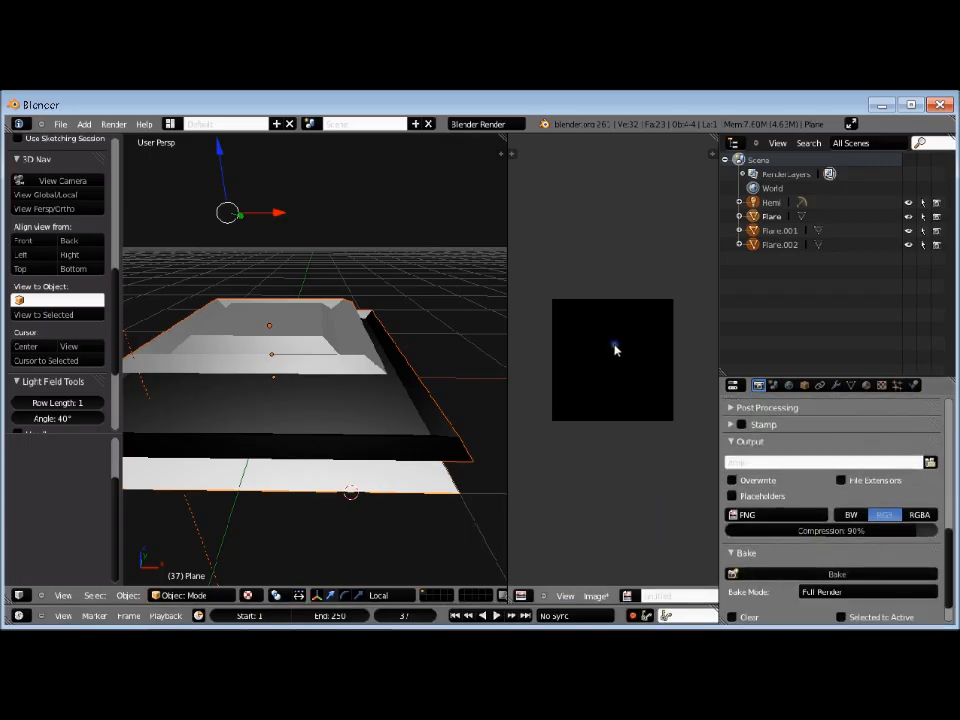
{"action": "scroll", "coordinate": [615, 349], "scroll_direction": "down", "scroll_amount": 4}
{"action": "scroll", "coordinate": [951, 567], "scroll_direction": "down", "scroll_amount": 1}
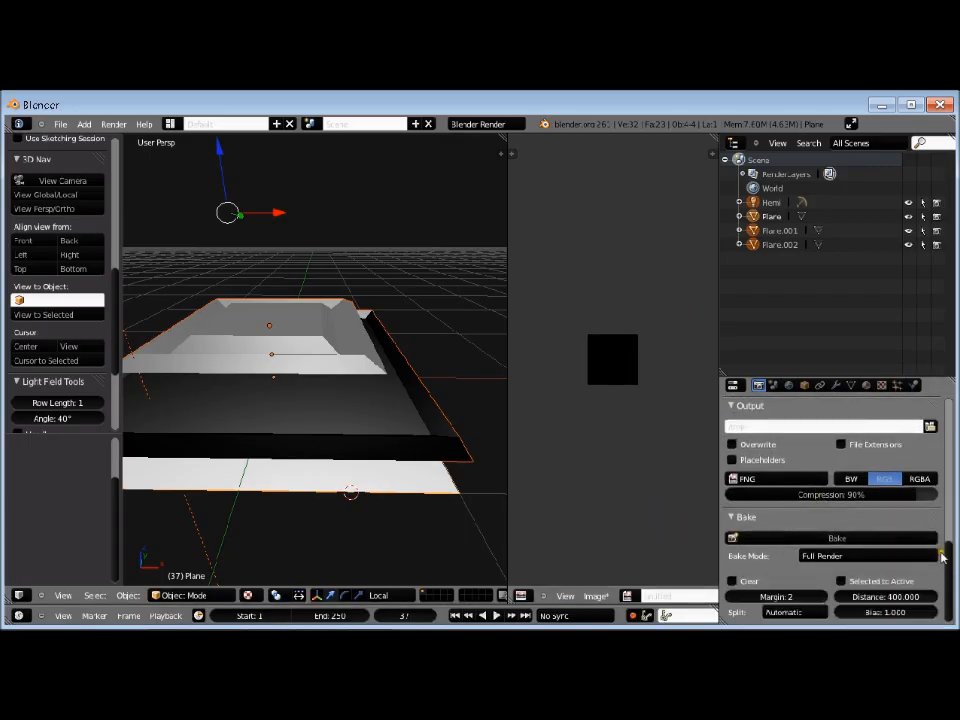
{"action": "left_click", "coordinate": [850, 557]}
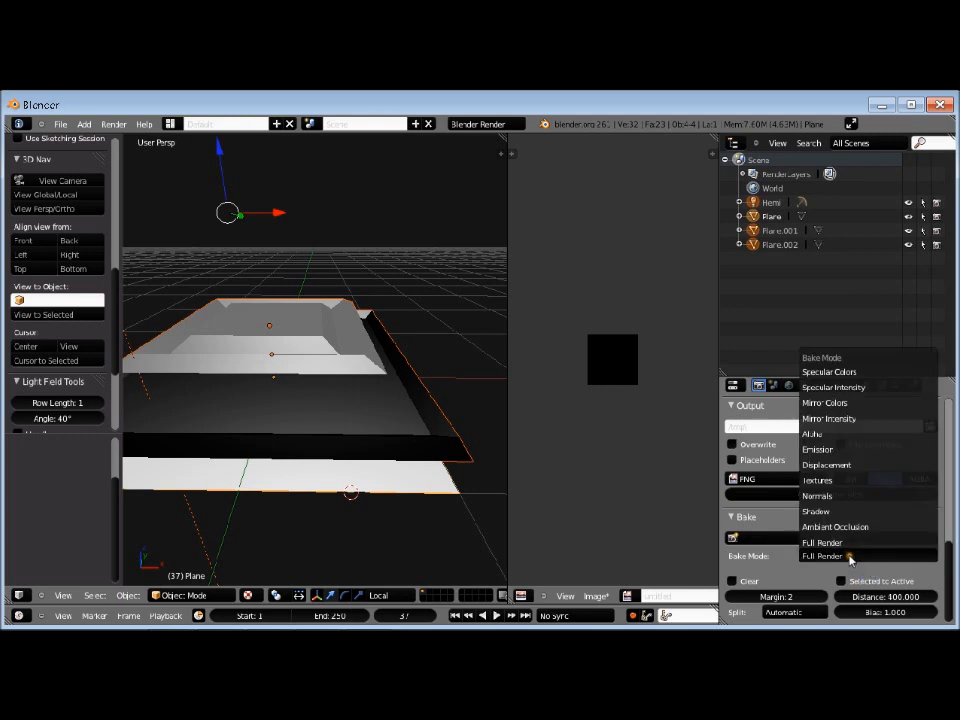
{"action": "left_click", "coordinate": [830, 496]}
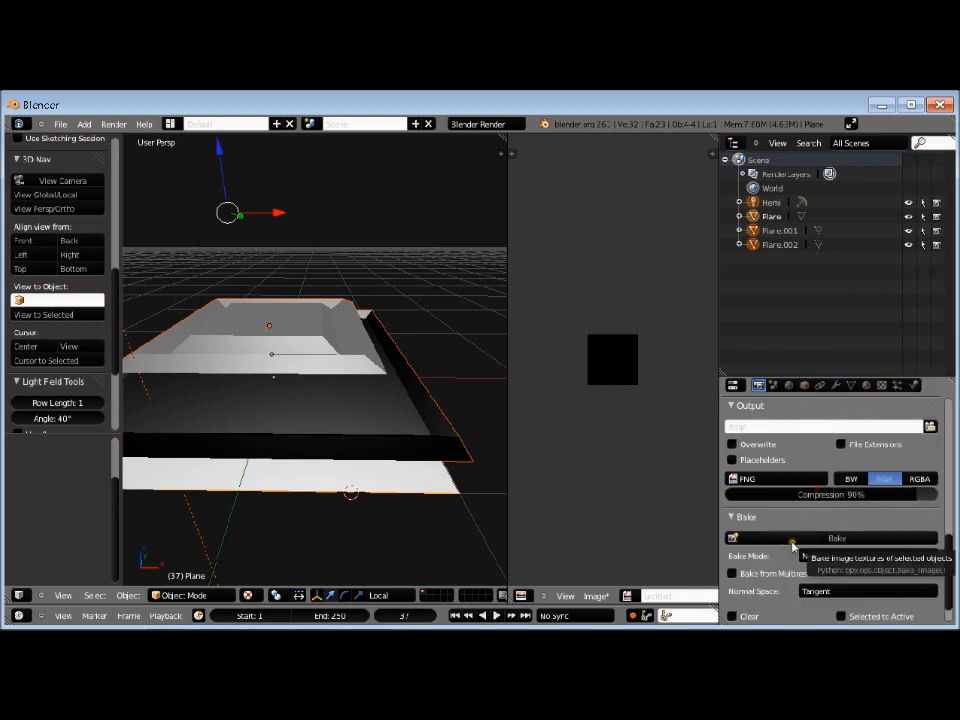
{"action": "scroll", "coordinate": [790, 548], "scroll_direction": "down", "scroll_amount": 2}
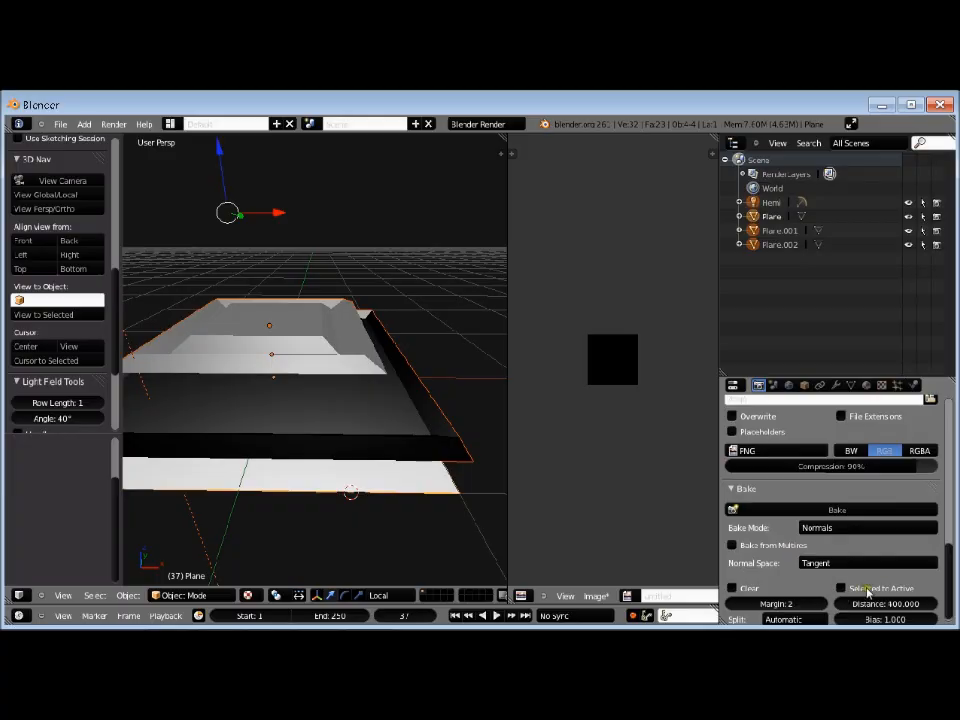
{"action": "left_click", "coordinate": [790, 508]}
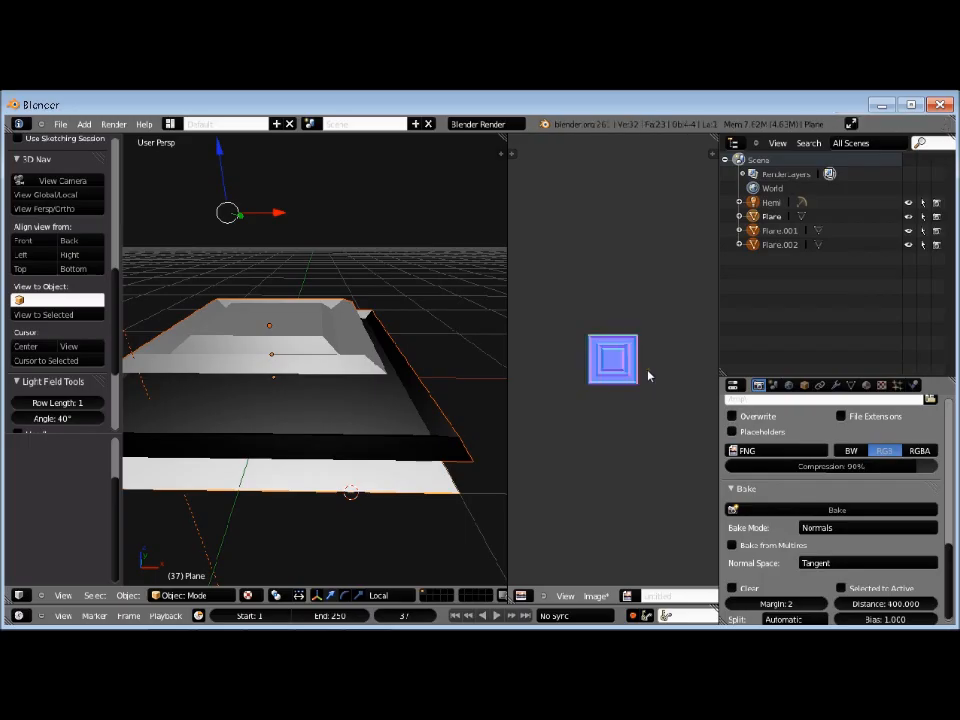
{"action": "scroll", "coordinate": [648, 376], "scroll_direction": "up", "scroll_amount": 3}
{"action": "scroll", "coordinate": [648, 376], "scroll_direction": "up", "scroll_amount": 5}
{"action": "scroll", "coordinate": [649, 377], "scroll_direction": "down", "scroll_amount": 3}
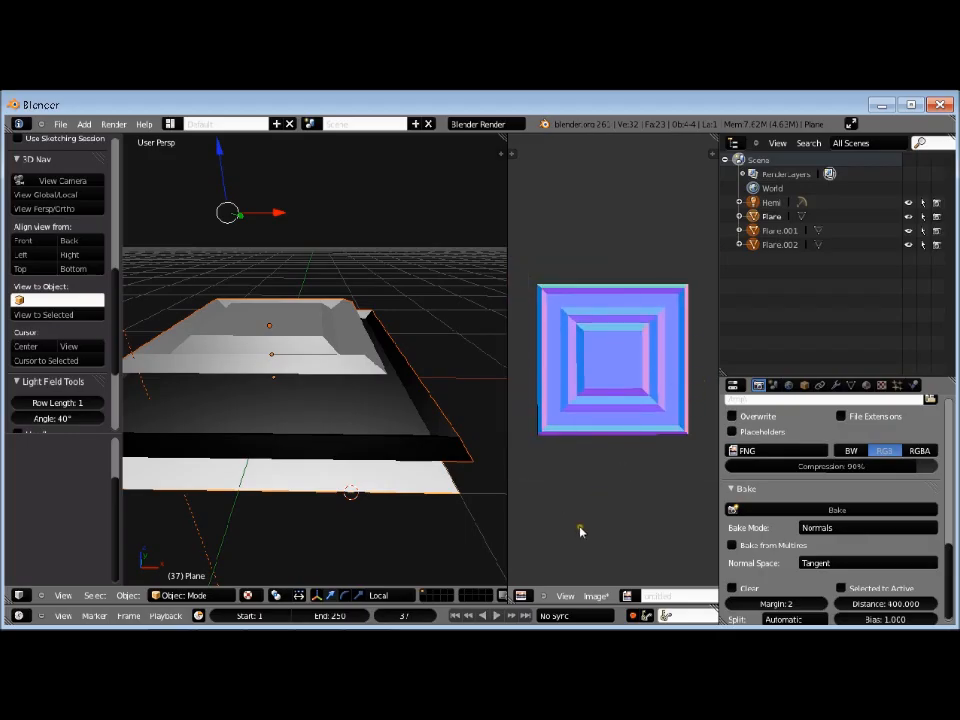
Save the baked normal map as a new PNG image in the walls folder, under a name ending in nm.
{"action": "left_click", "coordinate": [594, 597]}
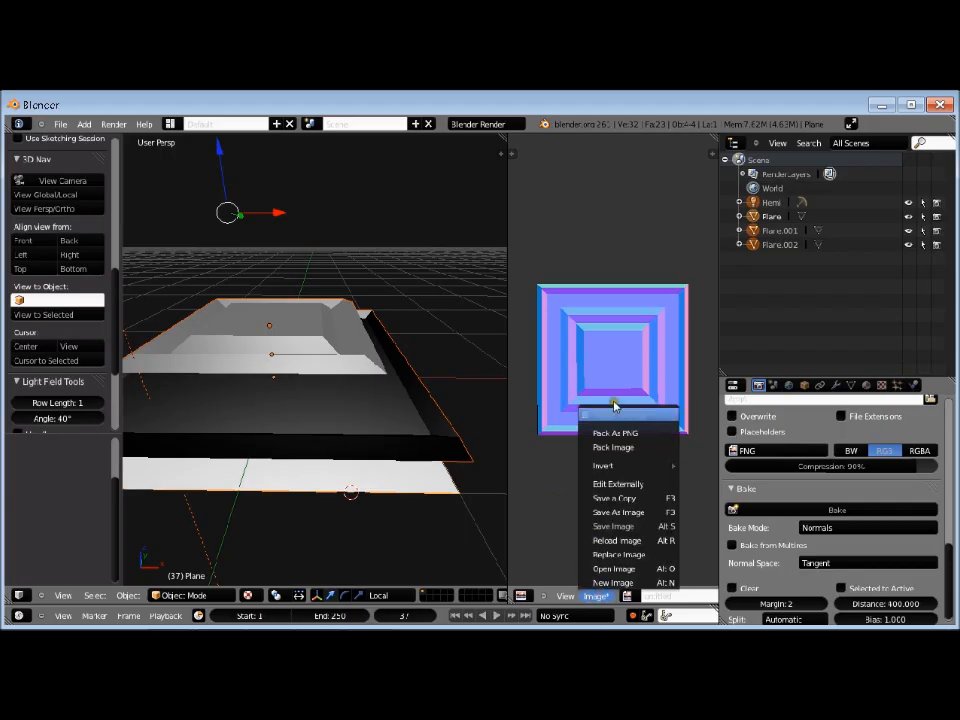
{"action": "left_click", "coordinate": [612, 512]}
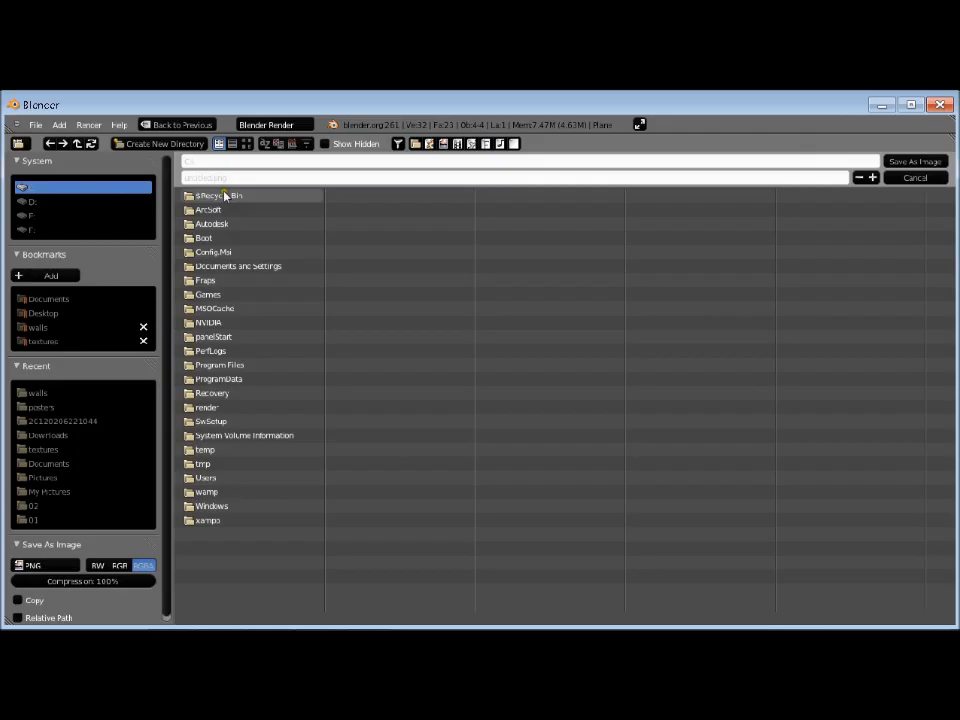
{"action": "left_click", "coordinate": [32, 392]}
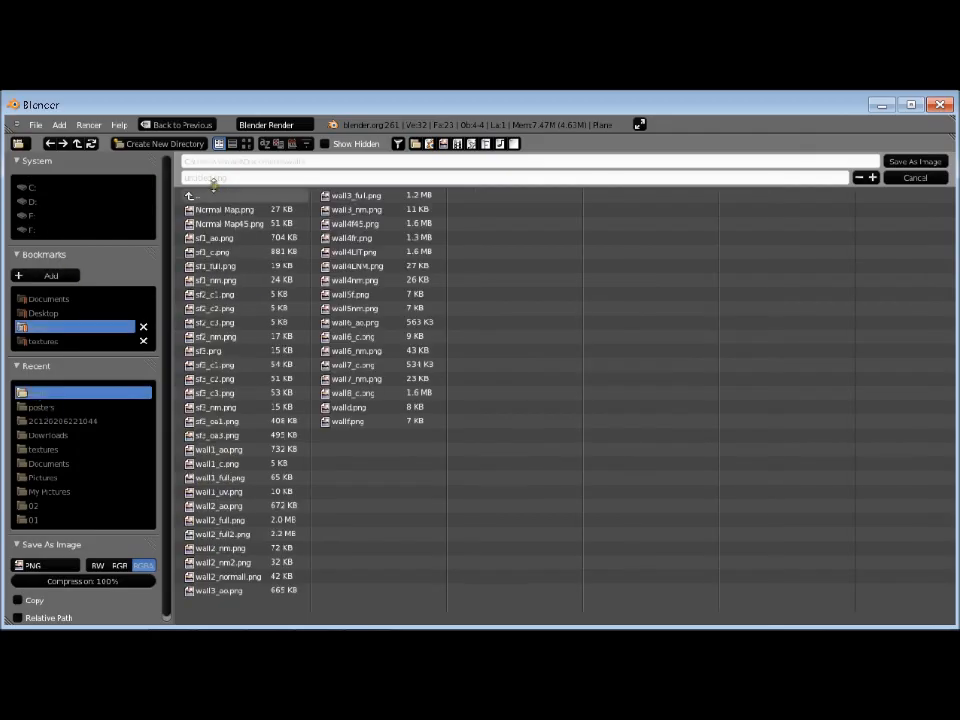
{"action": "left_click", "coordinate": [205, 179]}
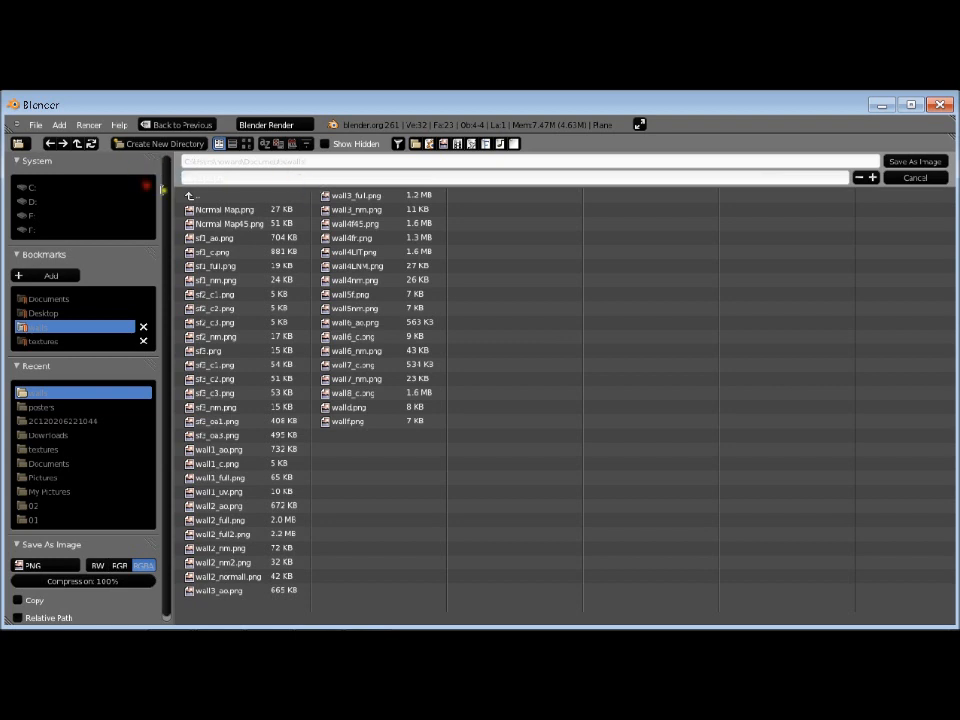
{"action": "left_click_drag", "start_coordinate": [266, 177], "coordinate": [184, 165]}
{"action": "mouse_move", "coordinate": [50, 627]}
{"action": "key", "text": "Escape"}
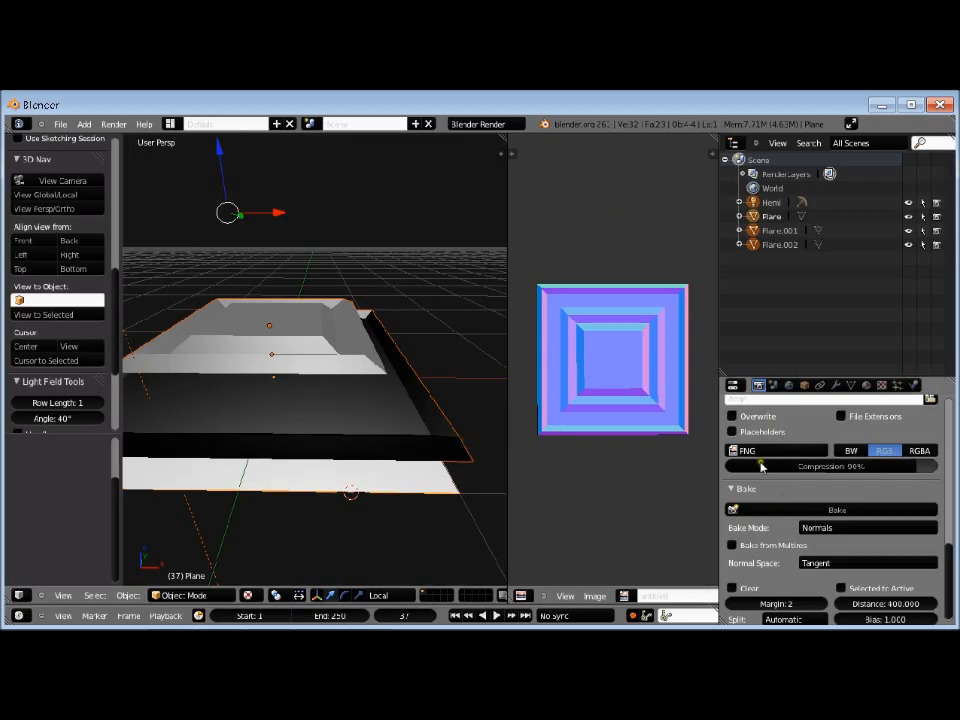
Change the bake mode to Full Render and bake it onto the bottom plane's image.
{"action": "left_click", "coordinate": [820, 527]}
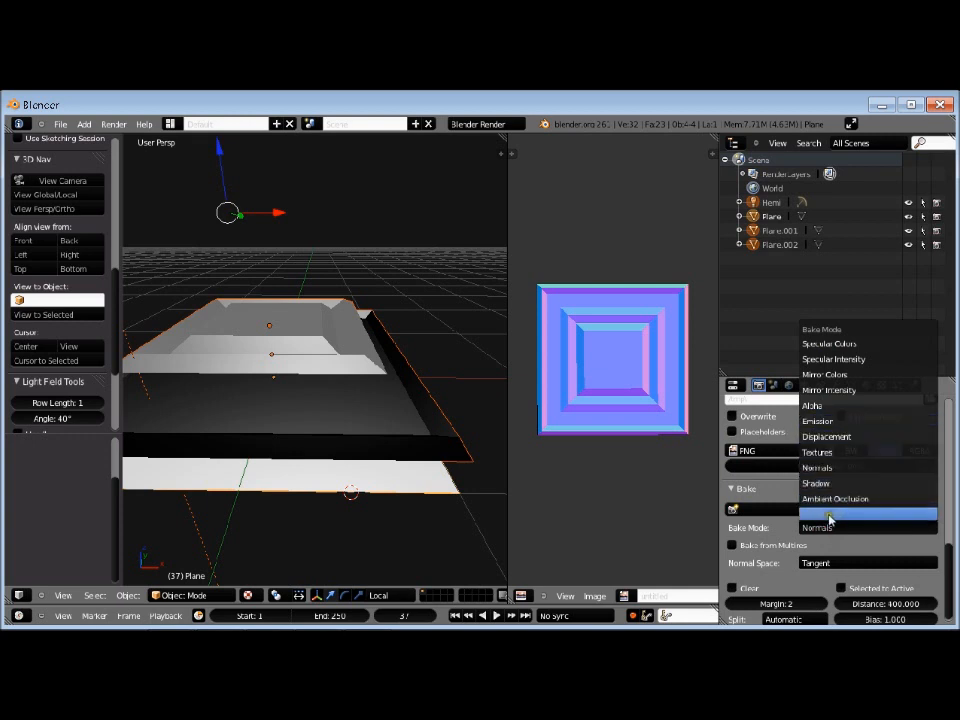
{"action": "left_click", "coordinate": [829, 517]}
{"action": "left_click", "coordinate": [818, 512]}
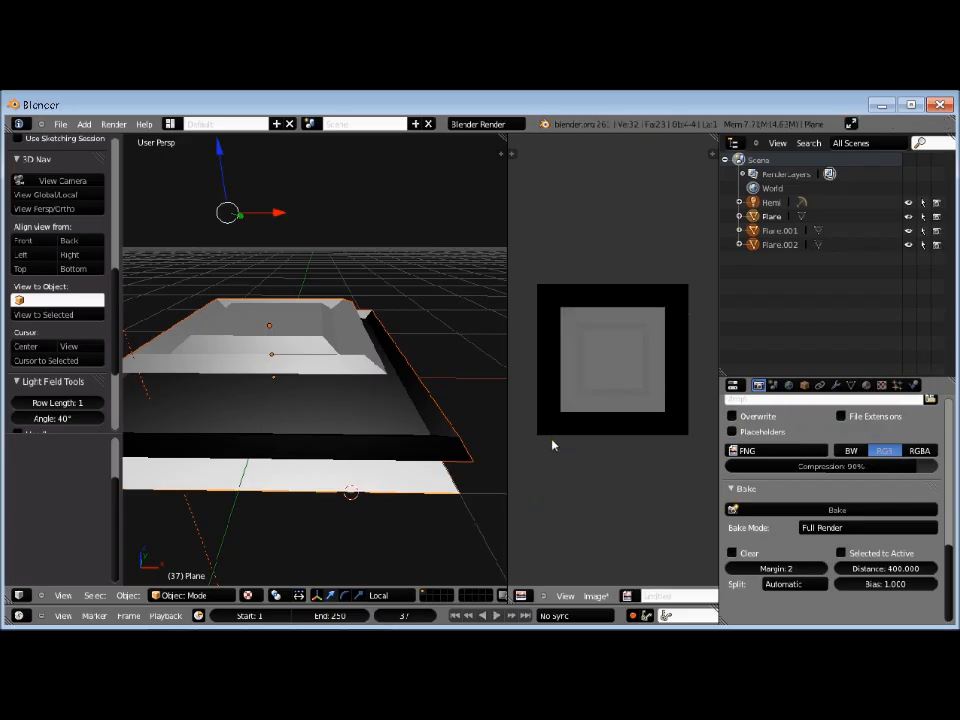
Save the gray Full Render bake as a separate PNG image in the walls folder under a new file name.
{"action": "left_click", "coordinate": [596, 600]}
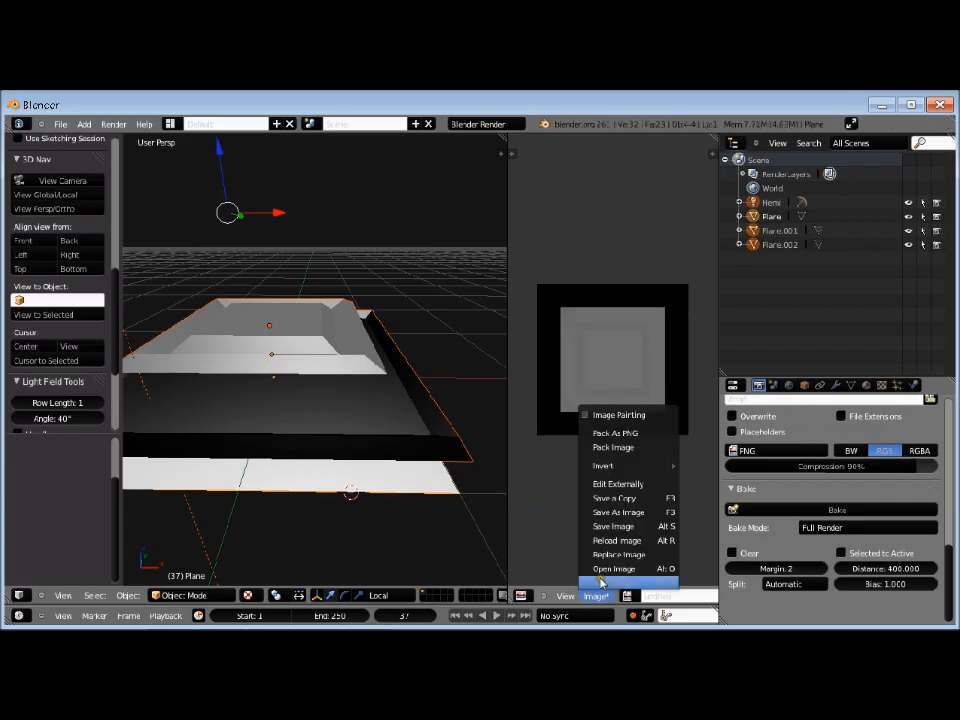
{"action": "left_click", "coordinate": [613, 512]}
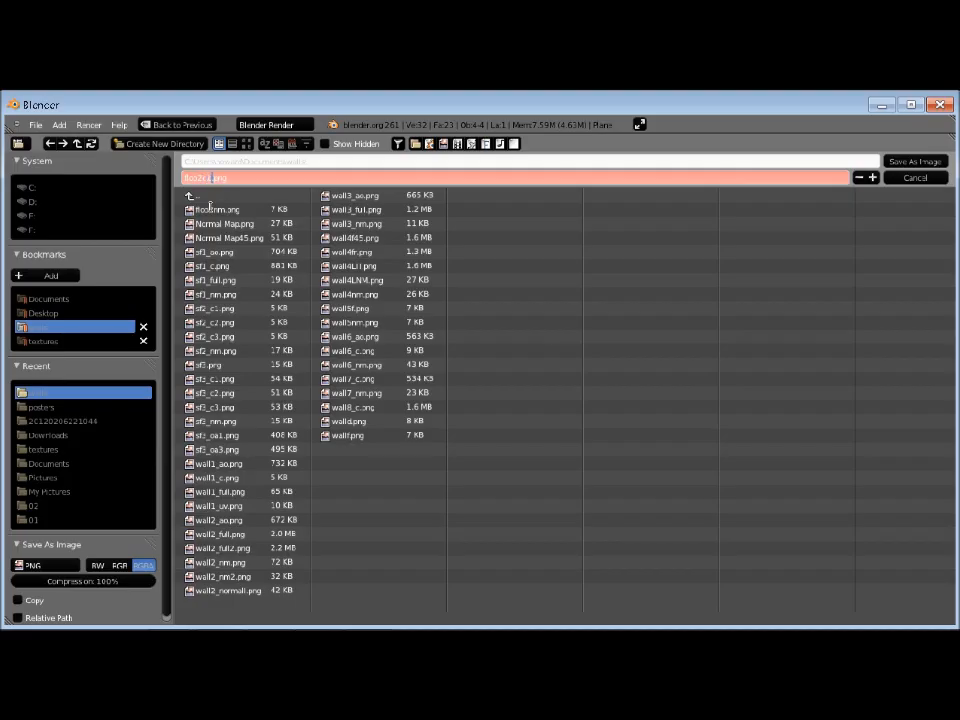
{"action": "key", "text": "Return"}
{"action": "left_click", "coordinate": [903, 161]}
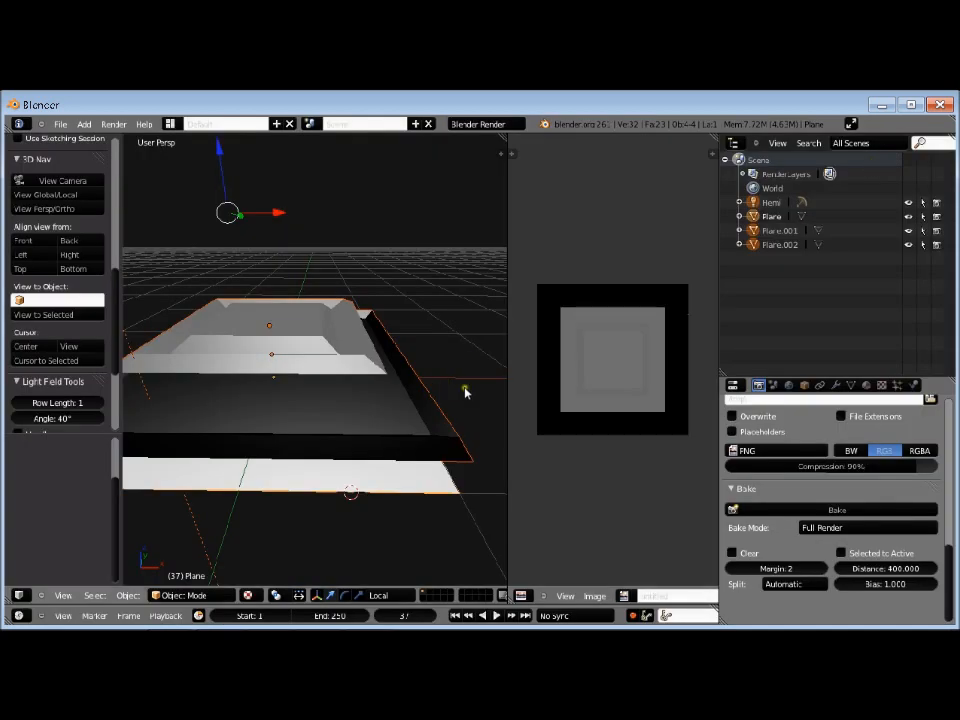
Set the diffuse color of Plane.002's material to dark blue, R 0.000, G 0.01298, B 0.202.
{"action": "right_click", "coordinate": [254, 356]}
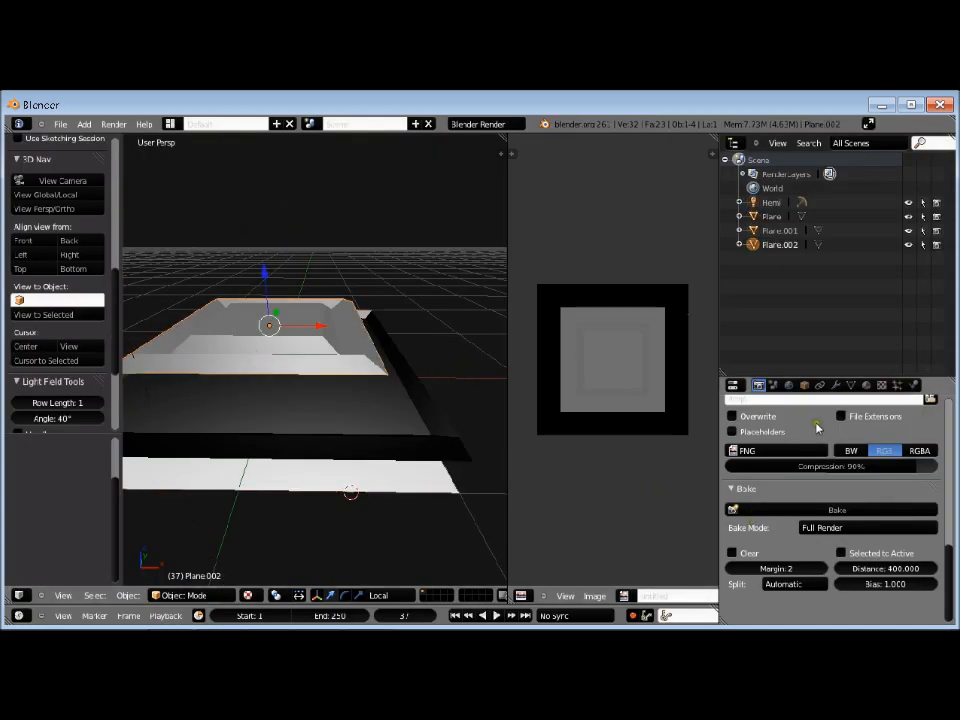
{"action": "scroll", "coordinate": [761, 433], "scroll_direction": "up", "scroll_amount": 10}
{"action": "scroll", "coordinate": [815, 440], "scroll_direction": "up", "scroll_amount": 6}
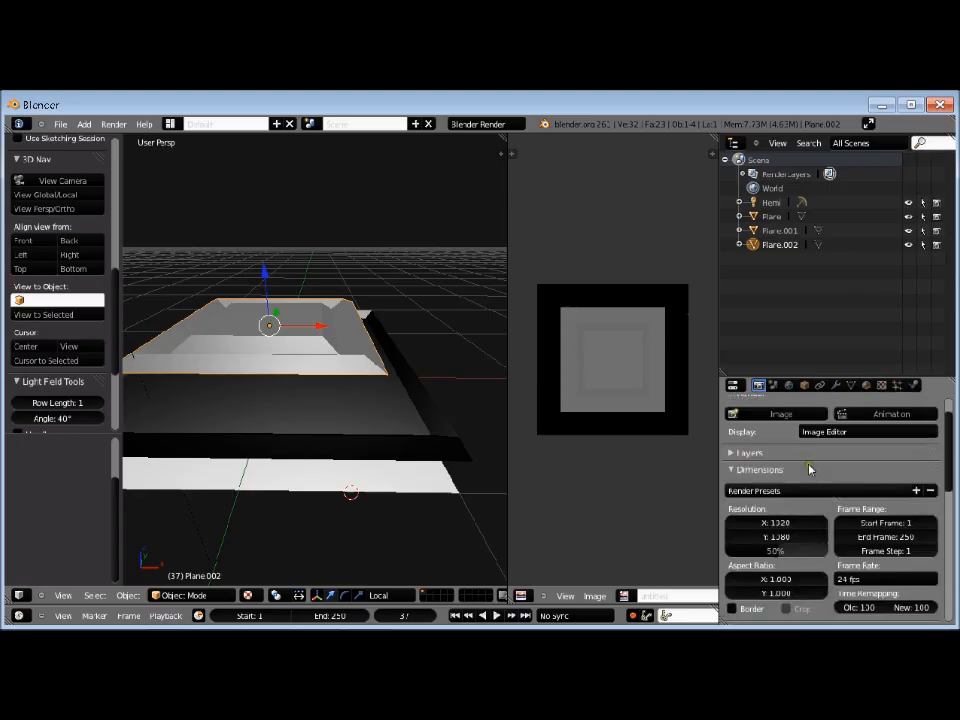
{"action": "left_click", "coordinate": [867, 387]}
{"action": "scroll", "coordinate": [801, 508], "scroll_direction": "down", "scroll_amount": 2}
{"action": "scroll", "coordinate": [801, 508], "scroll_direction": "down", "scroll_amount": 2}
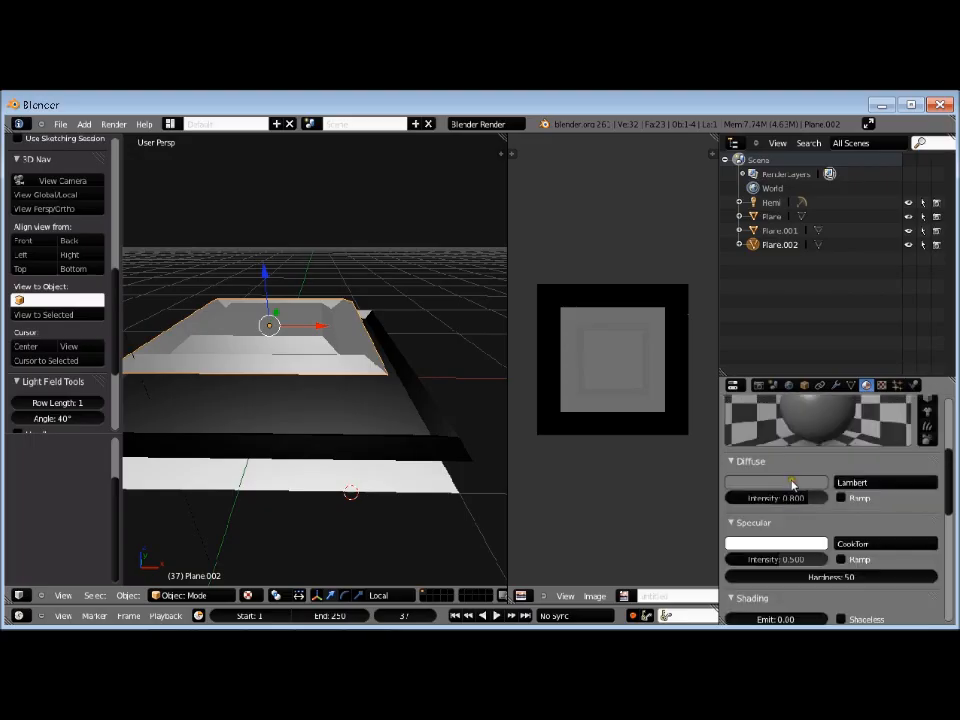
{"action": "left_click", "coordinate": [790, 484]}
{"action": "left_click", "coordinate": [799, 327]}
{"action": "mouse_move", "coordinate": [802, 328]}
{"action": "left_mouse_down"}
{"action": "mouse_move", "coordinate": [814, 318]}
{"action": "mouse_move", "coordinate": [818, 343]}
{"action": "left_mouse_up"}
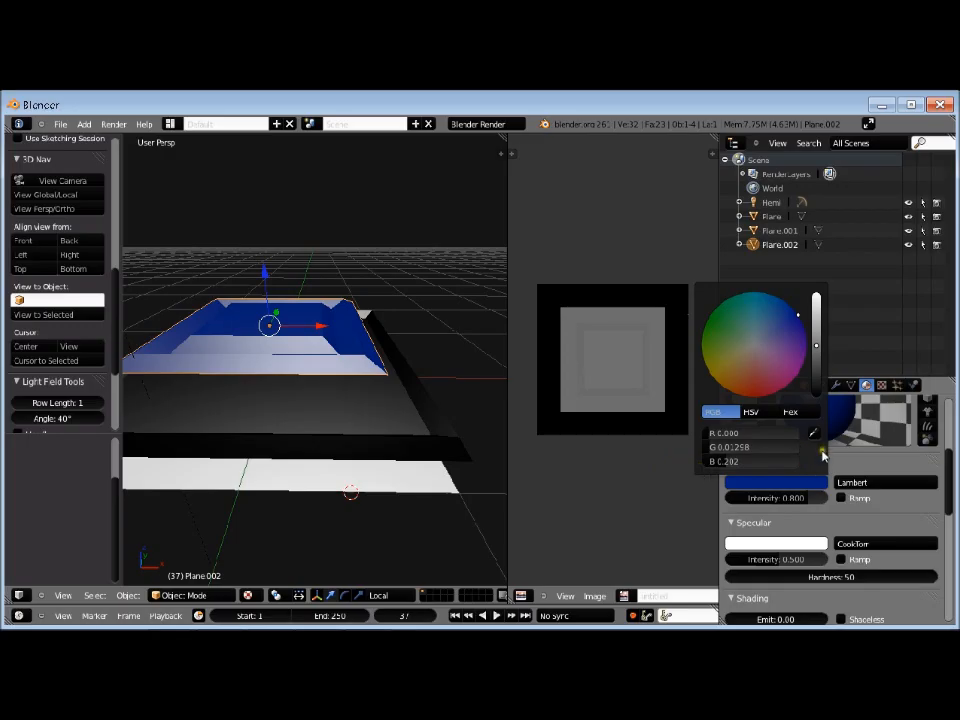
Make the bottom plane active with the lamp and upper planes selected, and bake the Full Render onto its image again.
{"action": "left_click", "coordinate": [758, 385]}
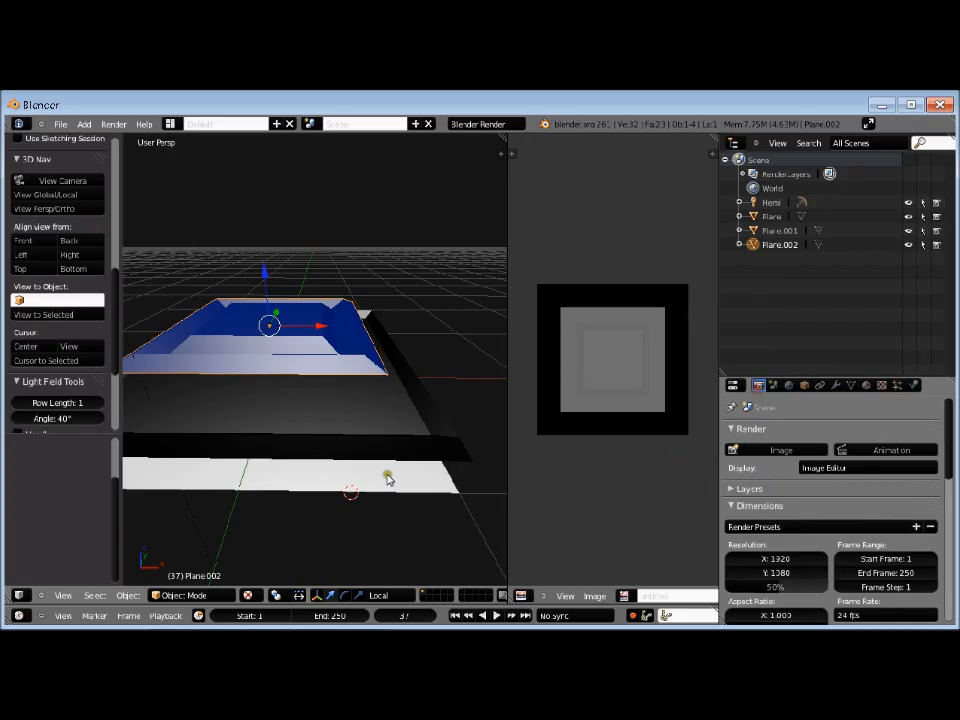
{"action": "key", "text": "a"}
{"action": "key", "text": "a"}
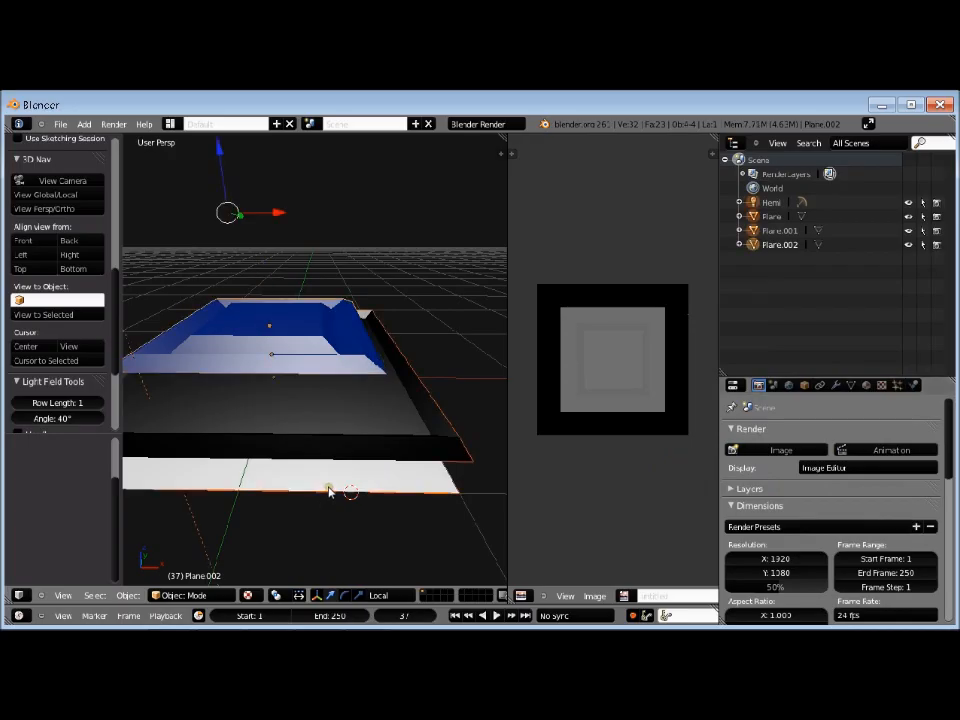
{"action": "right_click", "coordinate": [330, 491], "text": "shift"}
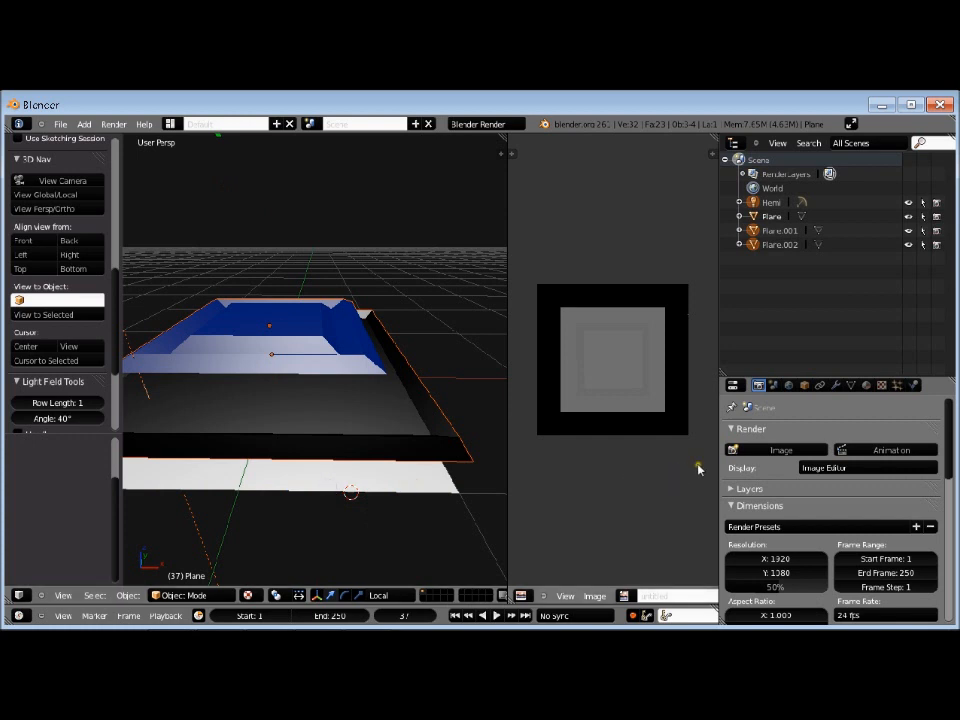
{"action": "scroll", "coordinate": [795, 469], "scroll_direction": "down", "scroll_amount": 10}
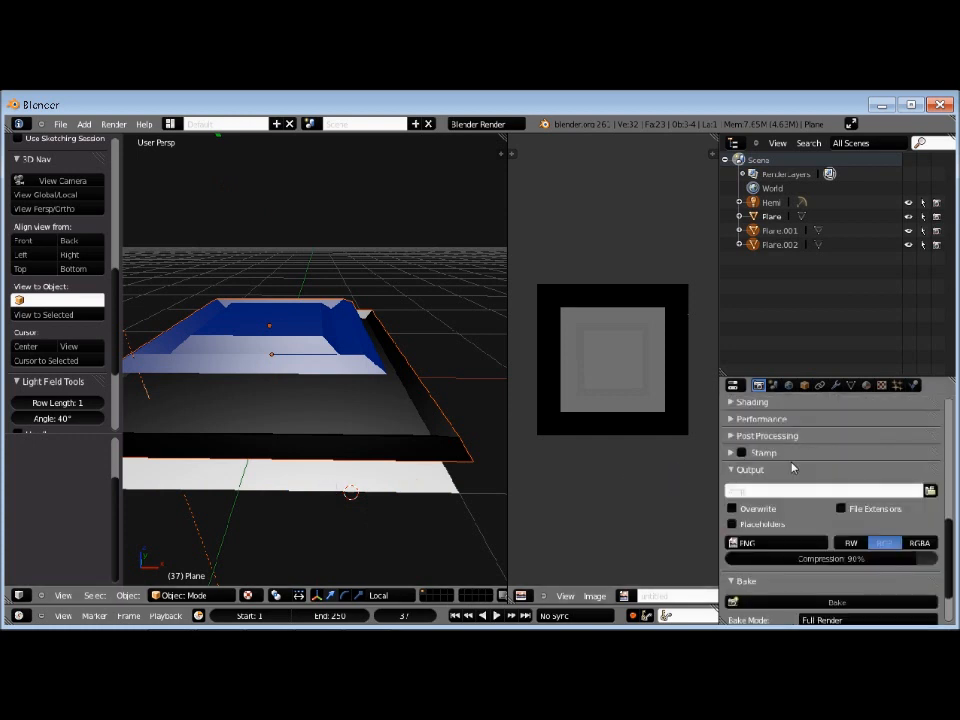
{"action": "scroll", "coordinate": [793, 469], "scroll_direction": "down", "scroll_amount": 3}
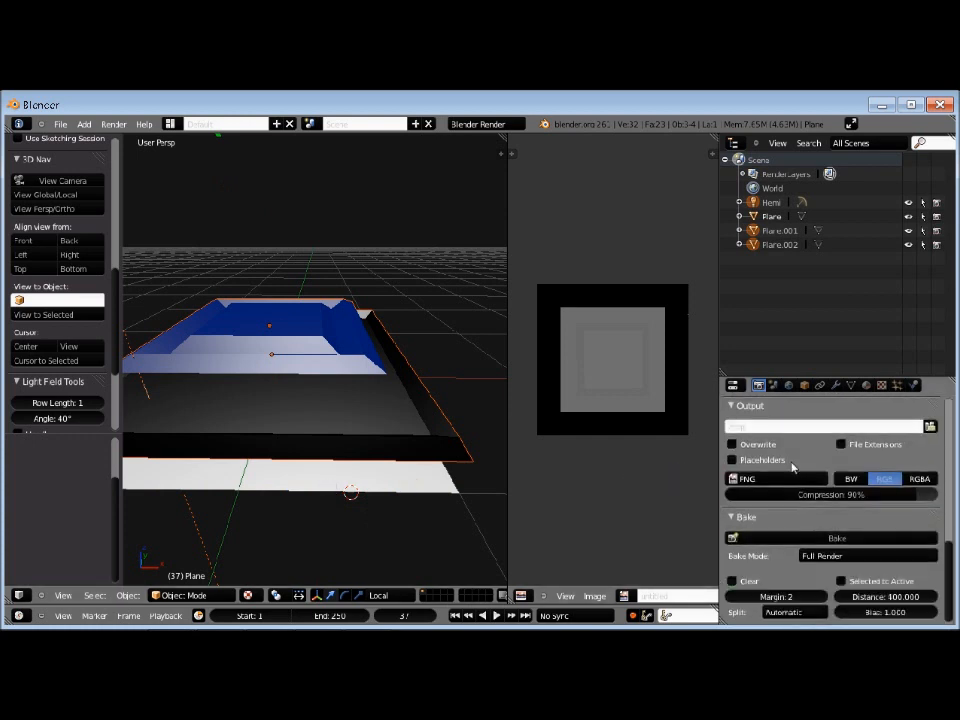
{"action": "left_click", "coordinate": [794, 540]}
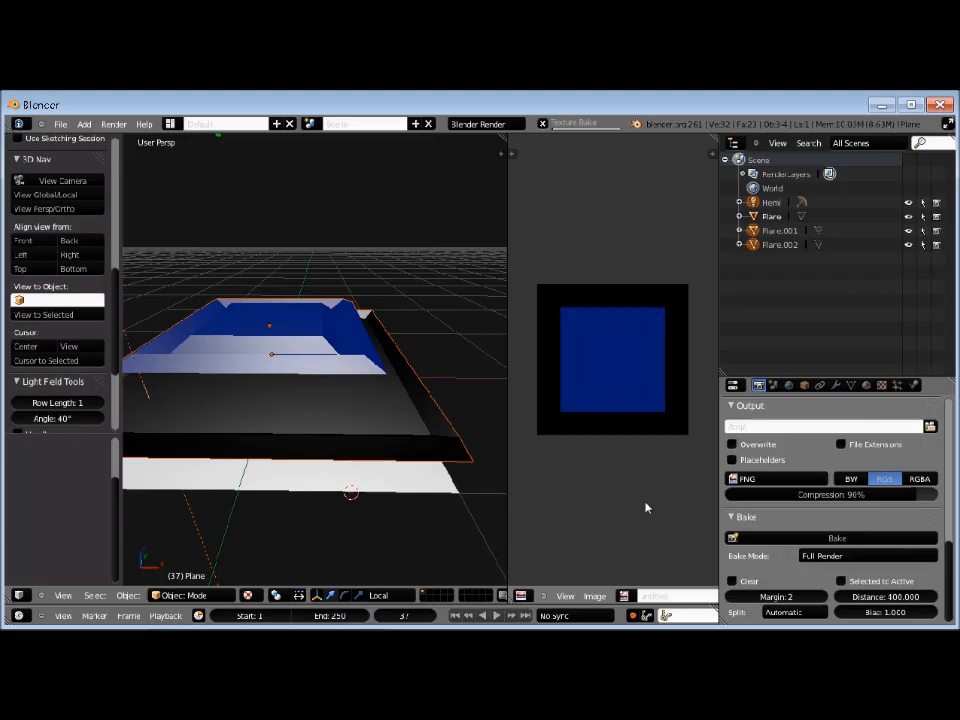
Save the blue Full Render bake as floo2c2.png in the walls folder.
{"action": "left_click", "coordinate": [597, 596]}
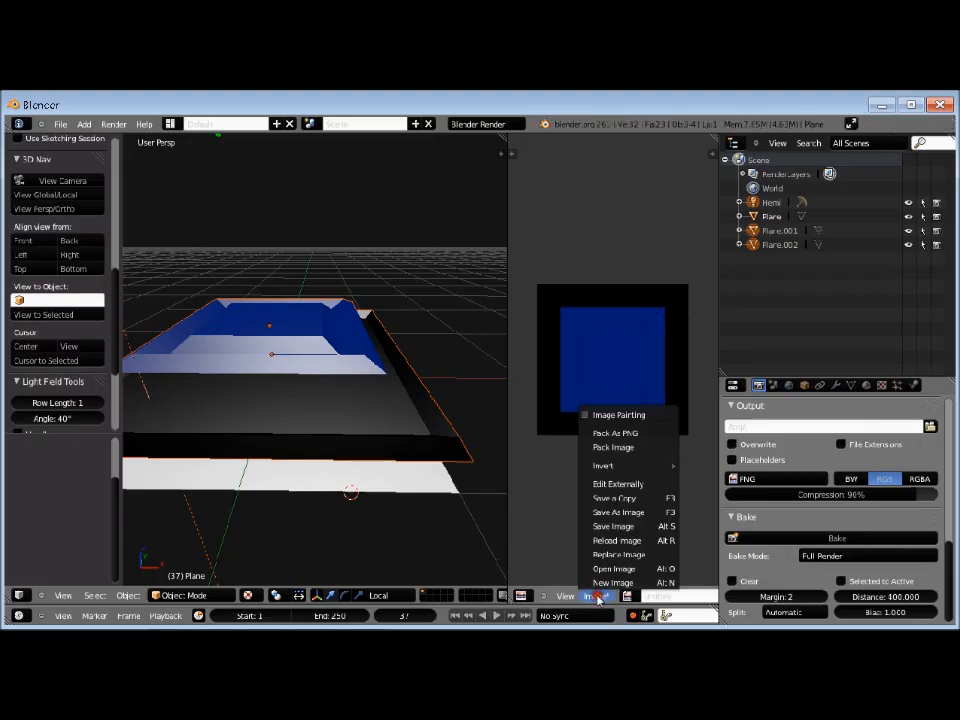
{"action": "left_click", "coordinate": [618, 518]}
{"action": "left_click", "coordinate": [209, 178]}
{"action": "left_click", "coordinate": [210, 177]}
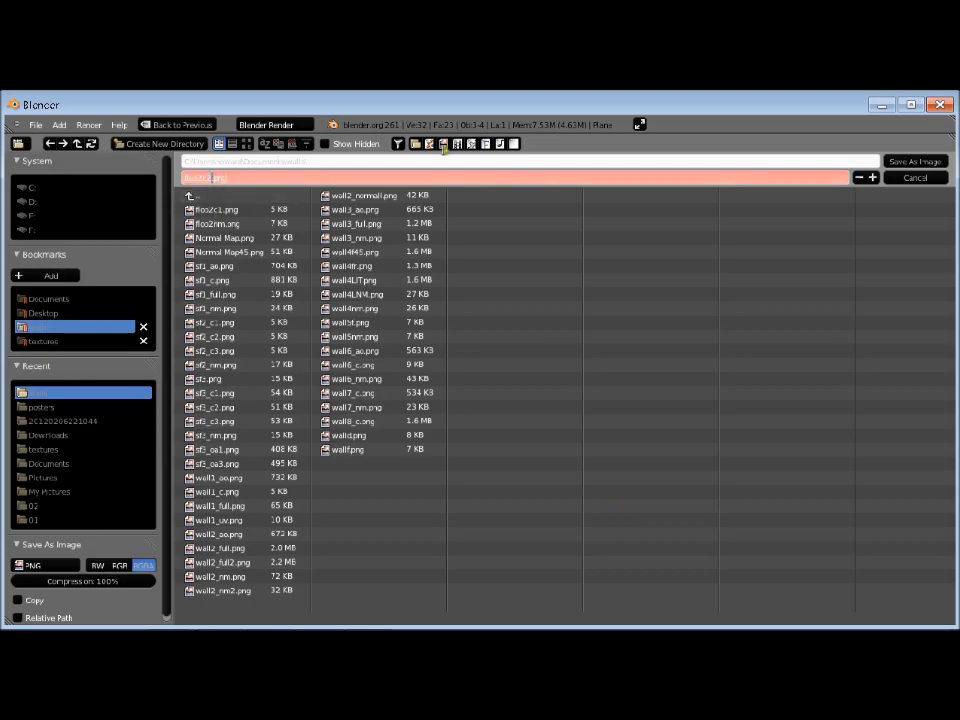
{"action": "left_click", "coordinate": [913, 163]}
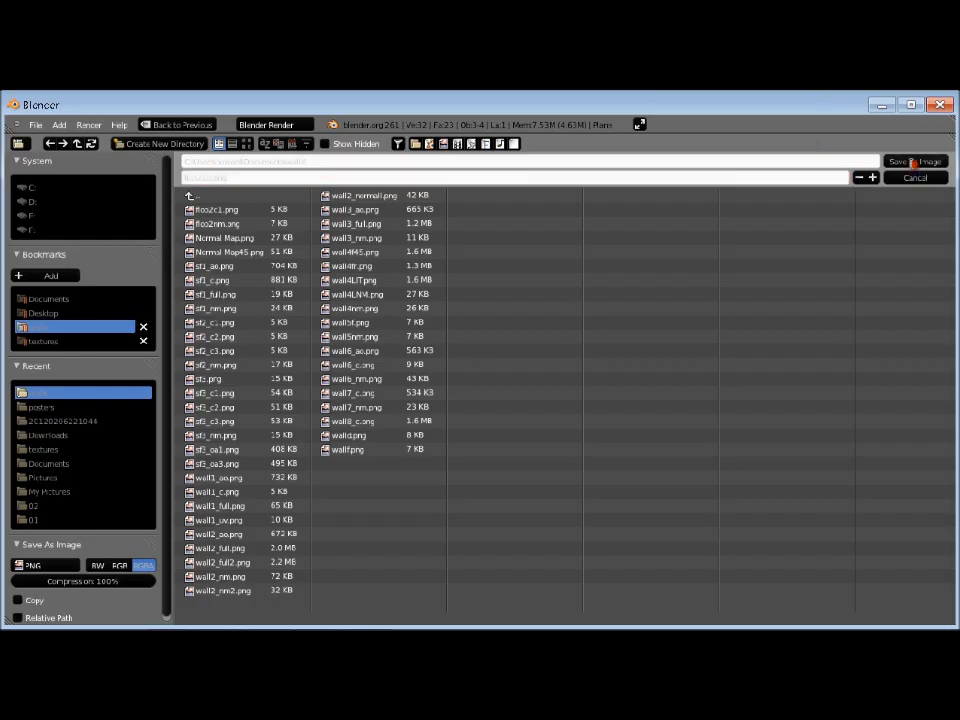
{"action": "left_click", "coordinate": [909, 161]}
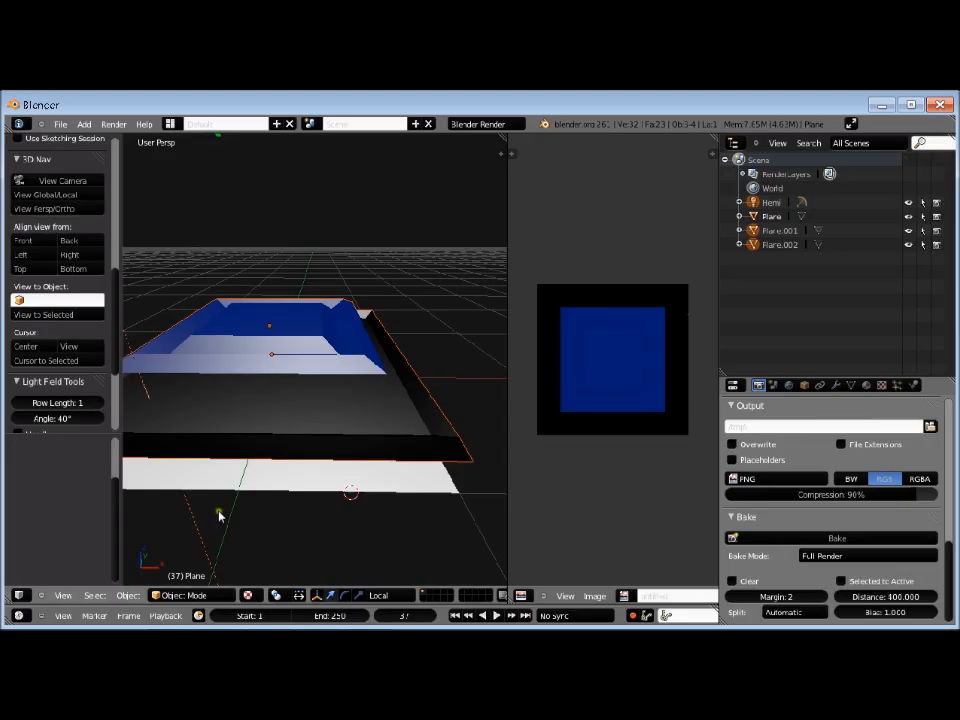
Switch to Unity and apply the Normal map texture type to floo2nm, with Generate from greyscale off.
{"action": "mouse_move", "coordinate": [357, 617]}
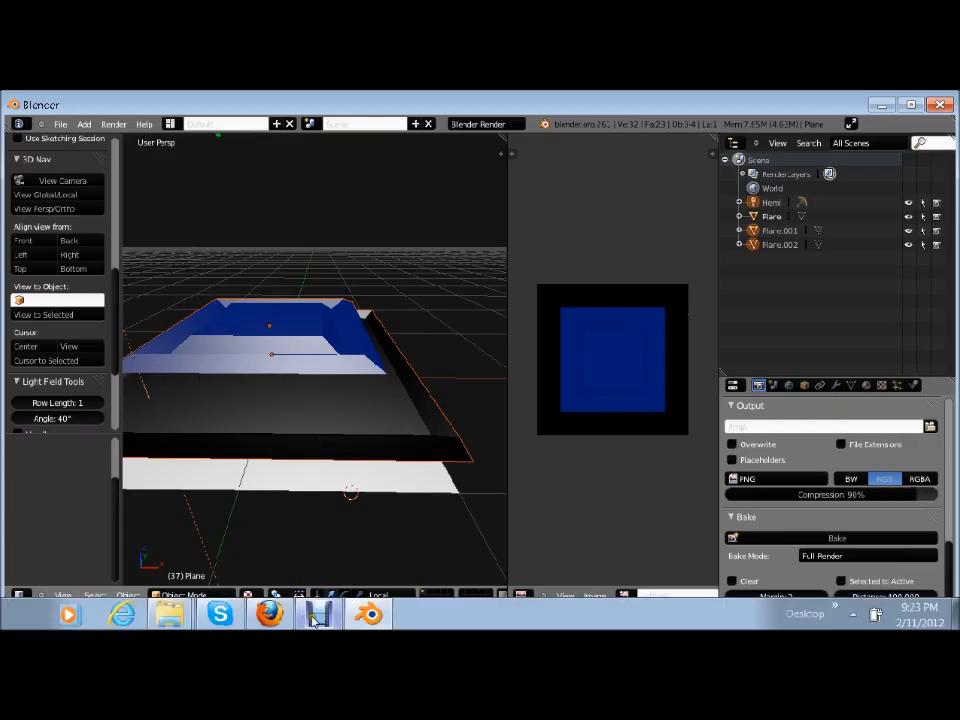
{"action": "left_click", "coordinate": [320, 615]}
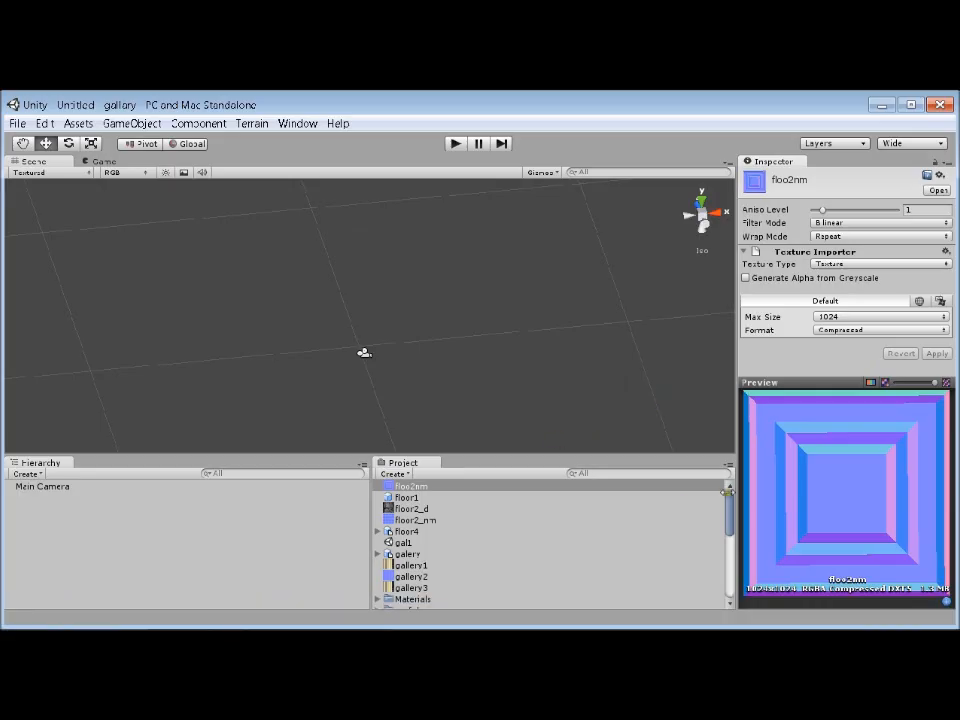
{"action": "left_click", "coordinate": [848, 265]}
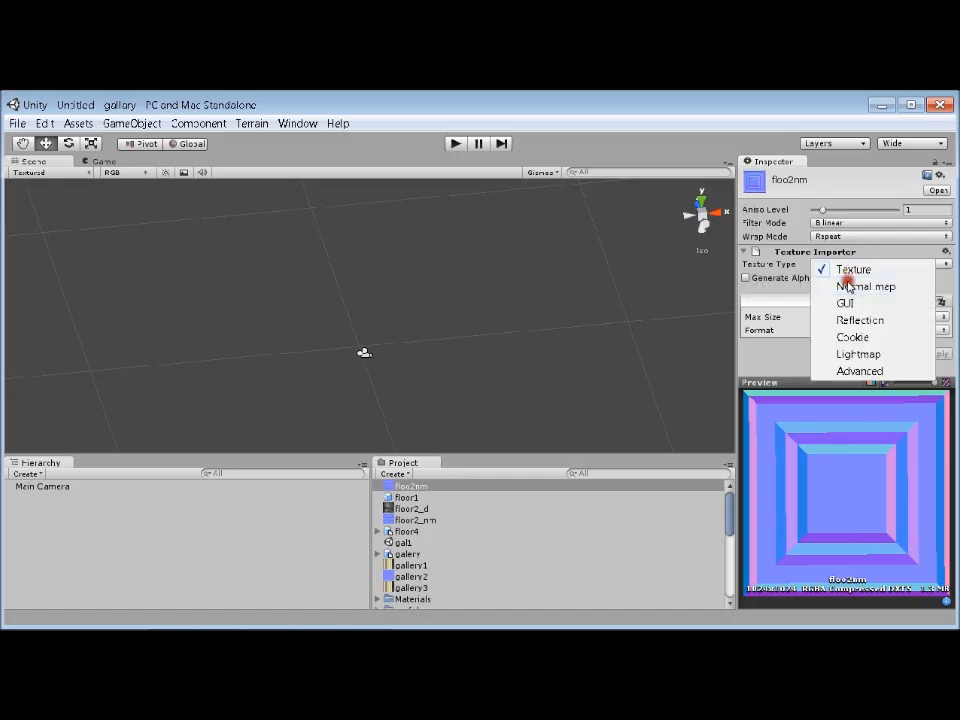
{"action": "left_click", "coordinate": [847, 287]}
{"action": "left_click", "coordinate": [745, 278]}
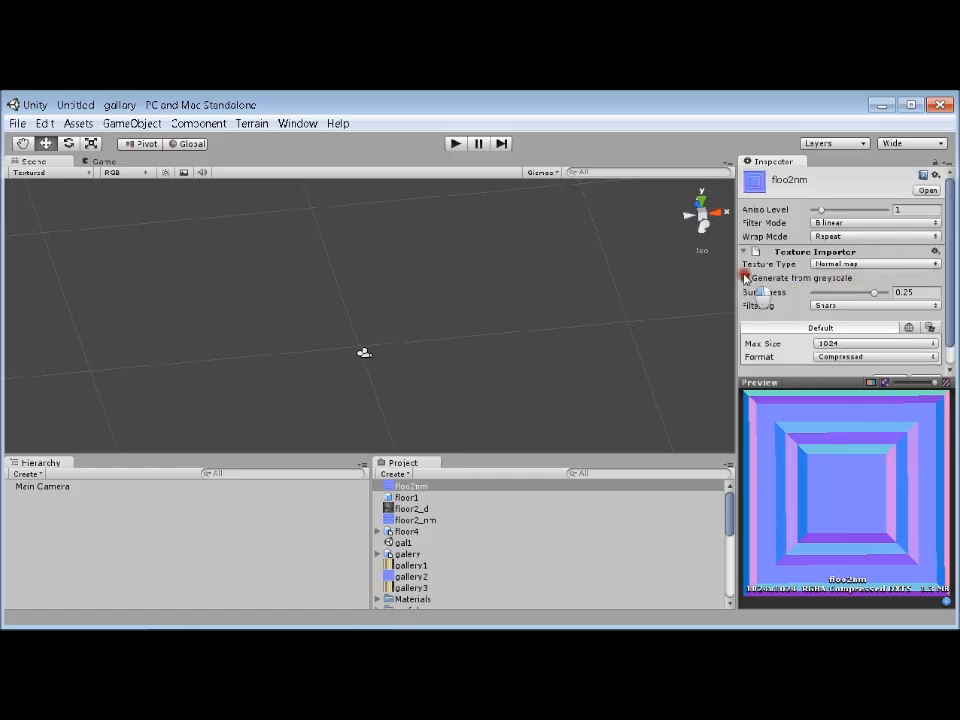
{"action": "left_click", "coordinate": [745, 278]}
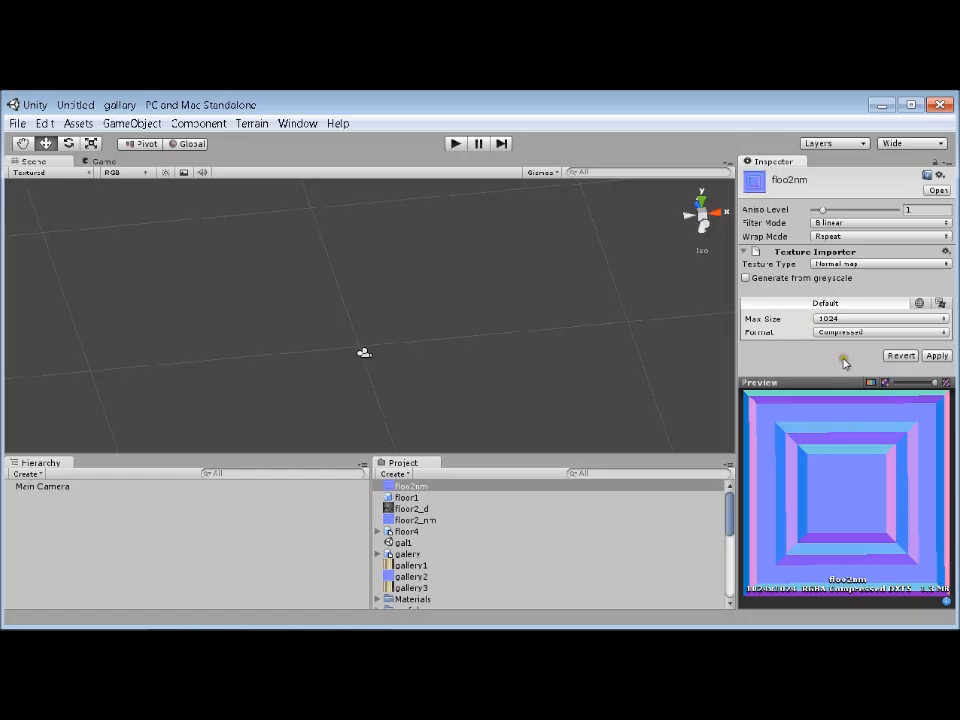
{"action": "left_click", "coordinate": [936, 356]}
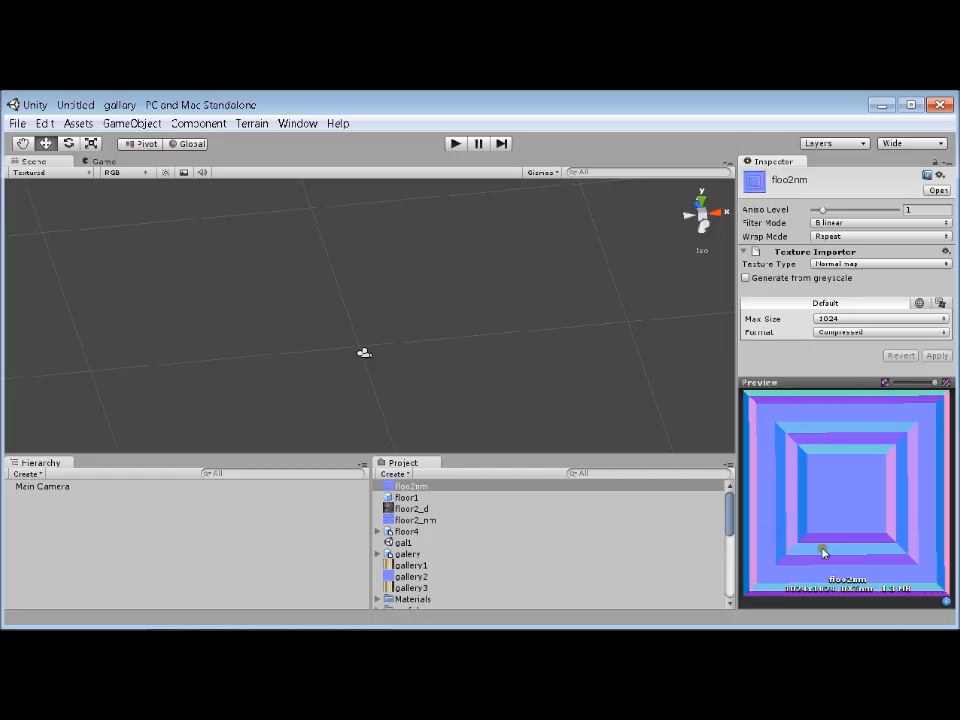
Import the gray color texture floo2c1 from the walls folder as a new asset.
{"action": "left_click", "coordinate": [80, 124]}
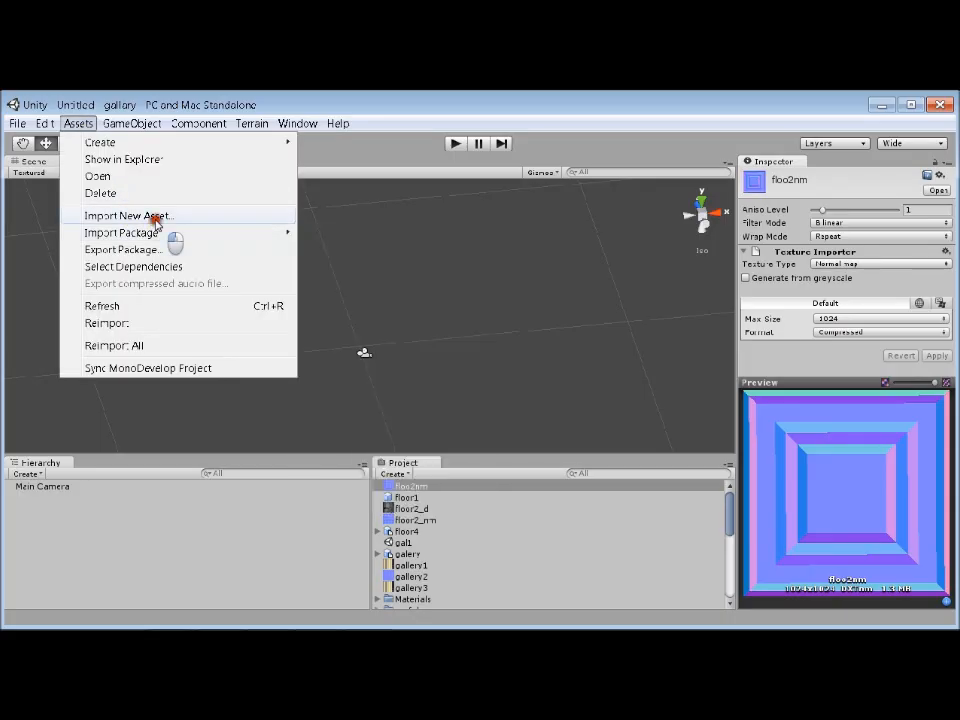
{"action": "left_click", "coordinate": [157, 216]}
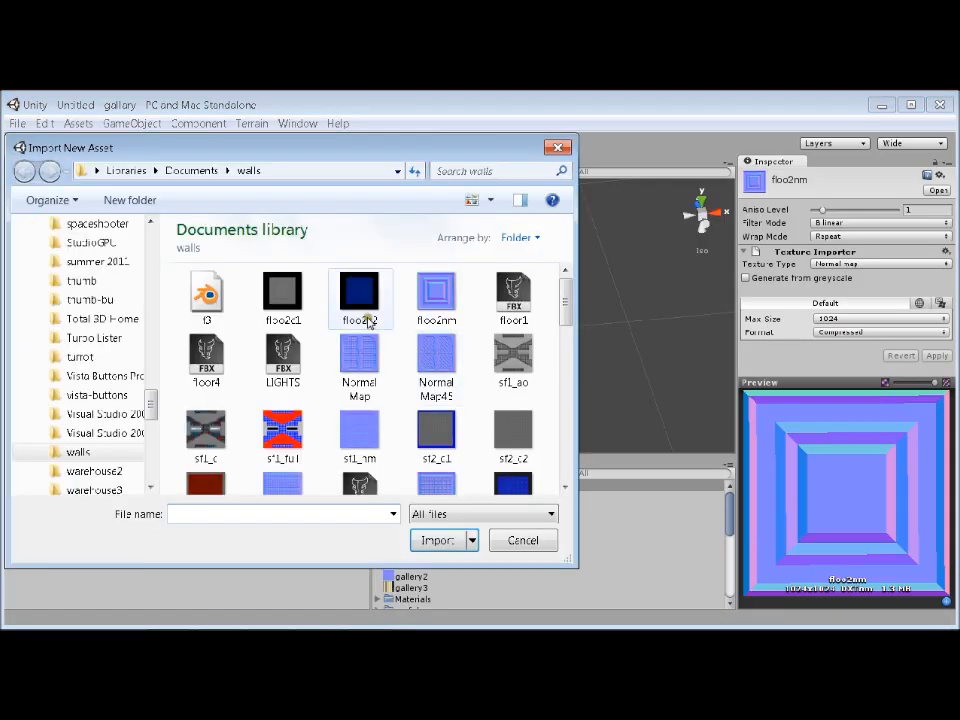
{"action": "left_click", "coordinate": [282, 286]}
{"action": "double_click", "coordinate": [282, 286]}
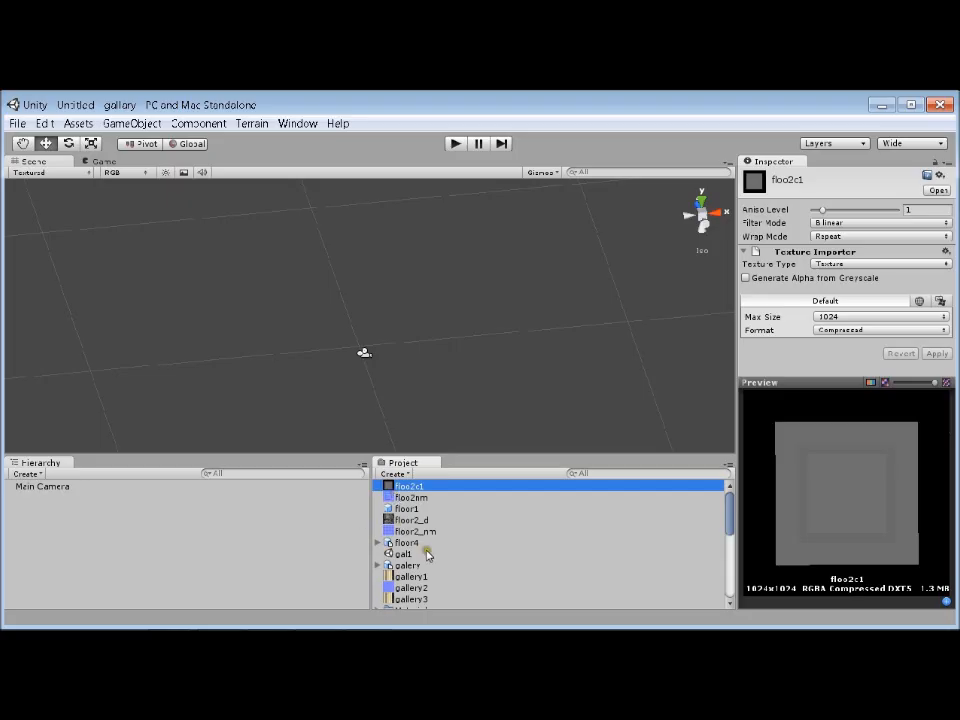
Place the sf3 plane model in the scene at about X -35.1, Y 91.4, Z -149.7 and review its import settings.
{"action": "scroll", "coordinate": [442, 535], "scroll_direction": "down", "scroll_amount": 2}
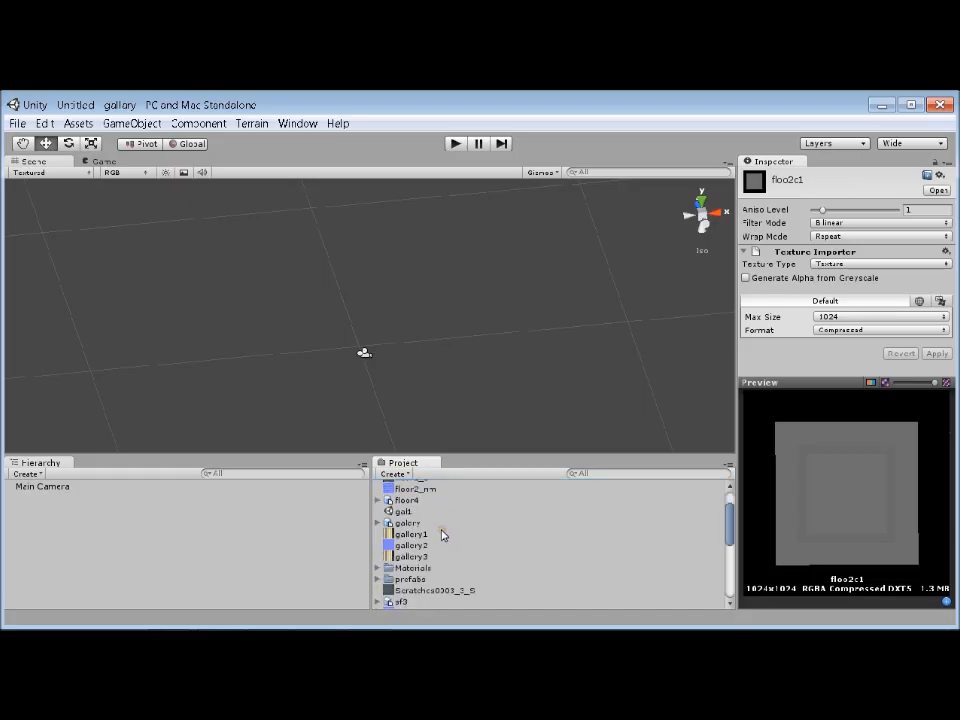
{"action": "scroll", "coordinate": [442, 535], "scroll_direction": "down", "scroll_amount": 2}
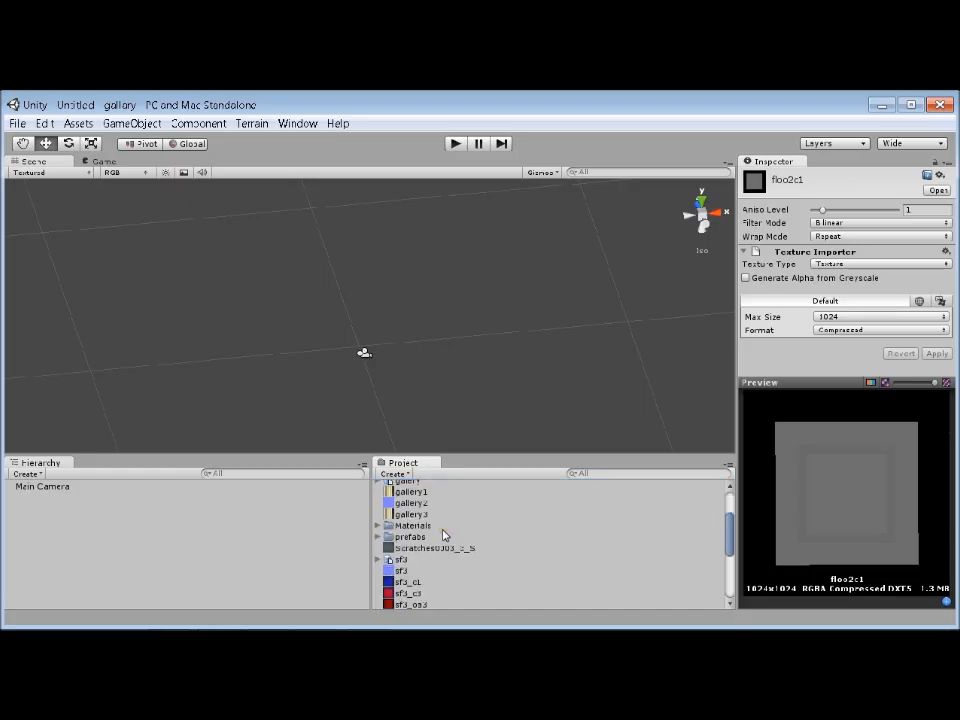
{"action": "left_click", "coordinate": [393, 560]}
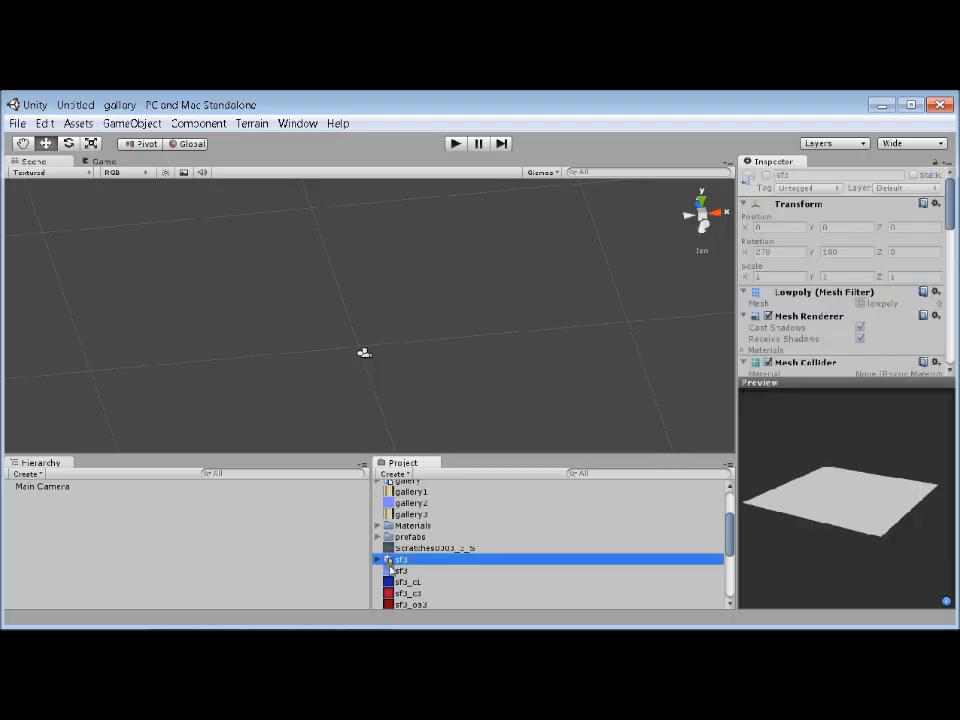
{"action": "left_click_drag", "start_coordinate": [390, 562], "coordinate": [337, 350]}
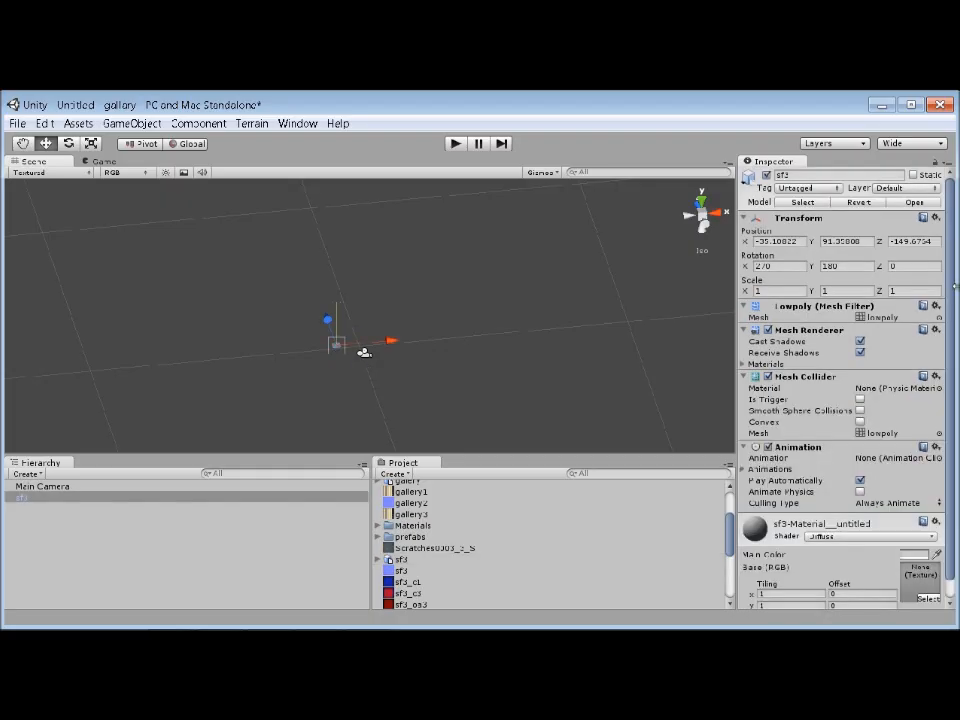
{"action": "scroll", "coordinate": [782, 392], "scroll_direction": "down", "scroll_amount": 1}
{"action": "left_click", "coordinate": [392, 560]}
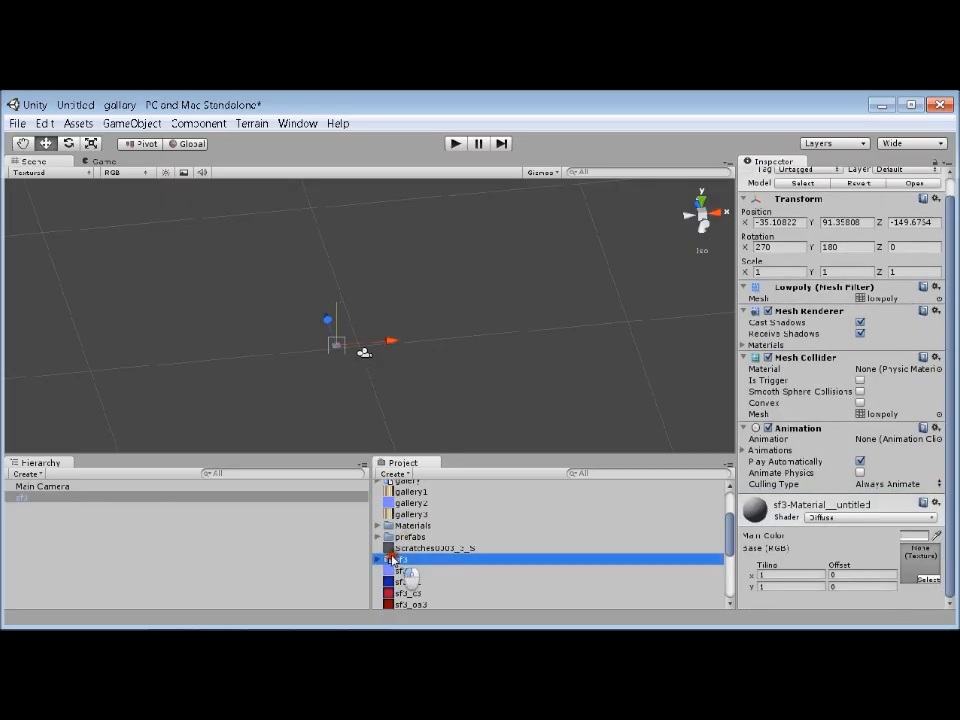
{"action": "scroll", "coordinate": [810, 330], "scroll_direction": "down", "scroll_amount": 3}
{"action": "scroll", "coordinate": [812, 326], "scroll_direction": "down", "scroll_amount": 4}
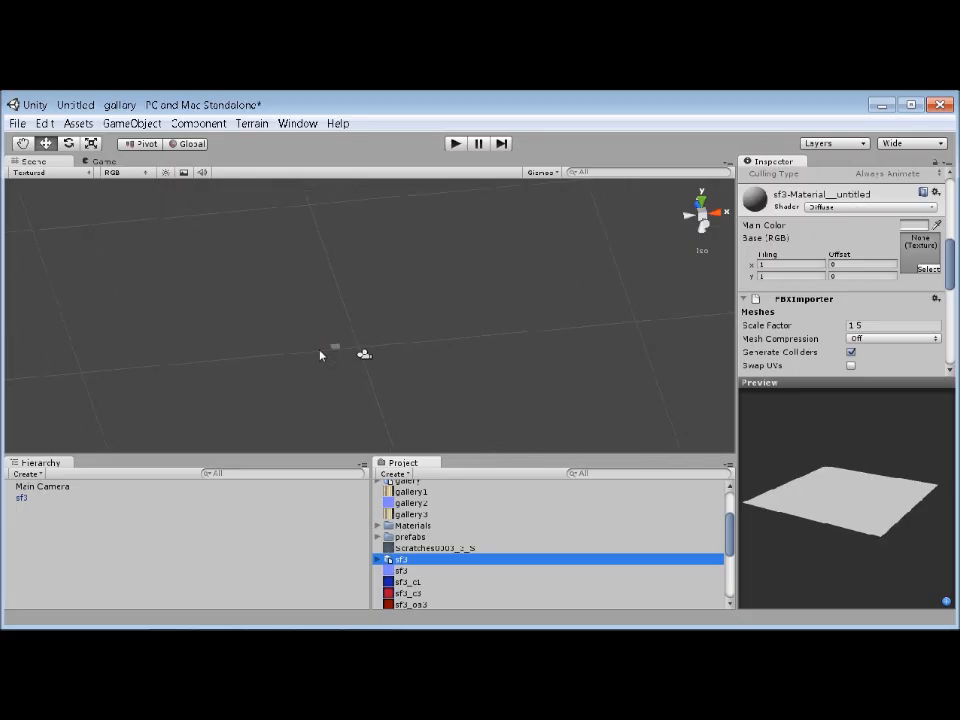
Delete the Main Camera from the scene and focus the view on the sf3 plane.
{"action": "left_click", "coordinate": [35, 485]}
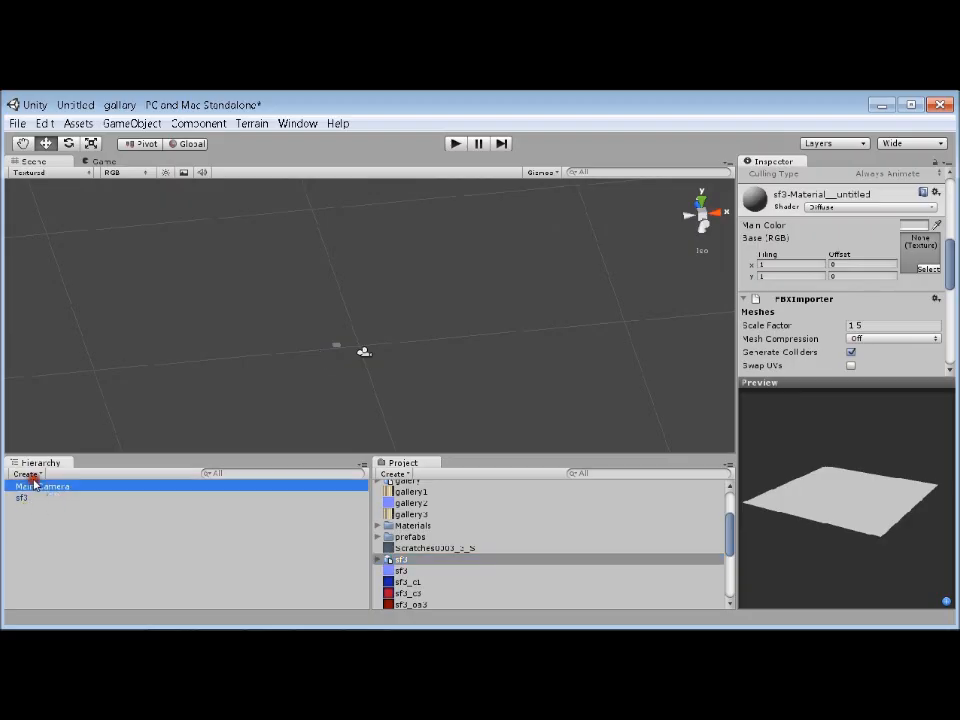
{"action": "key", "text": "Delete"}
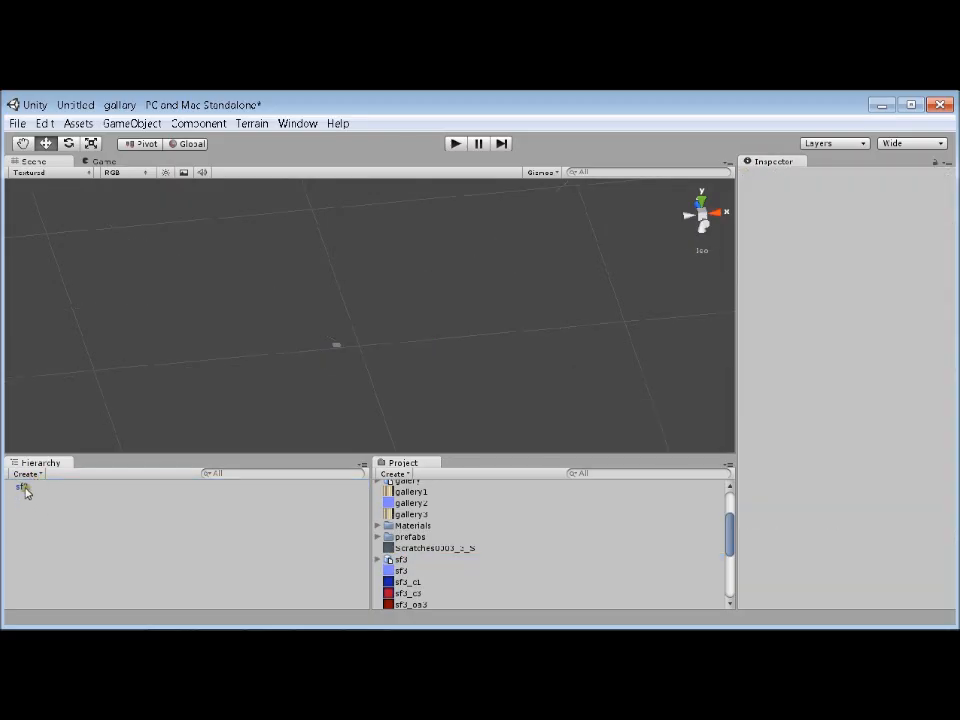
{"action": "left_click", "coordinate": [24, 486]}
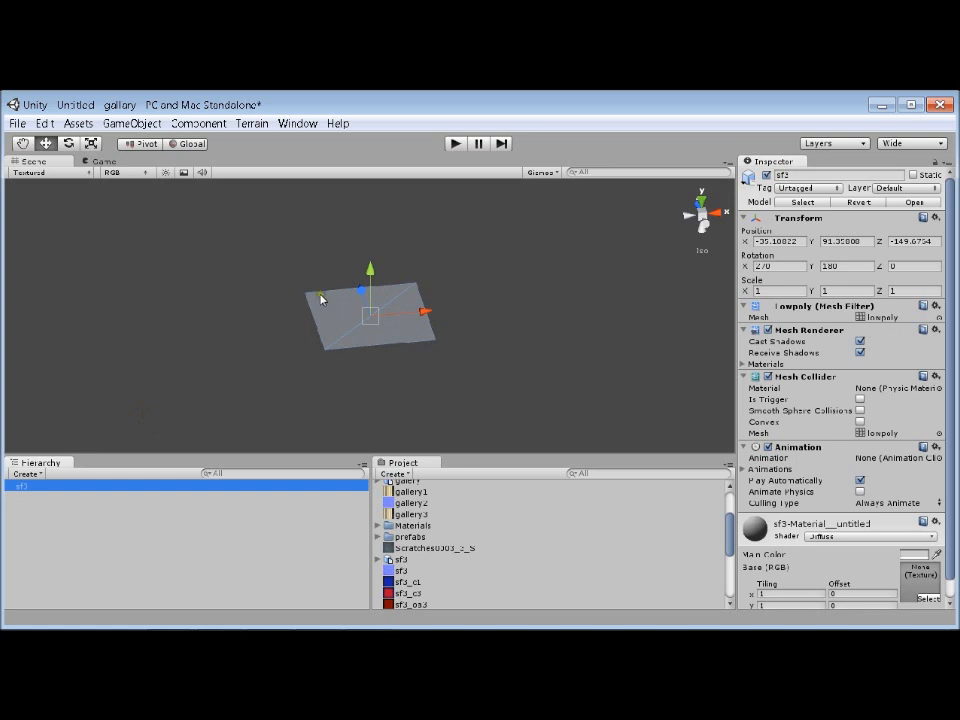
Apply the floo2c1 color texture to the sf3 plane in the scene.
{"action": "scroll", "coordinate": [455, 554], "scroll_direction": "up", "scroll_amount": 3}
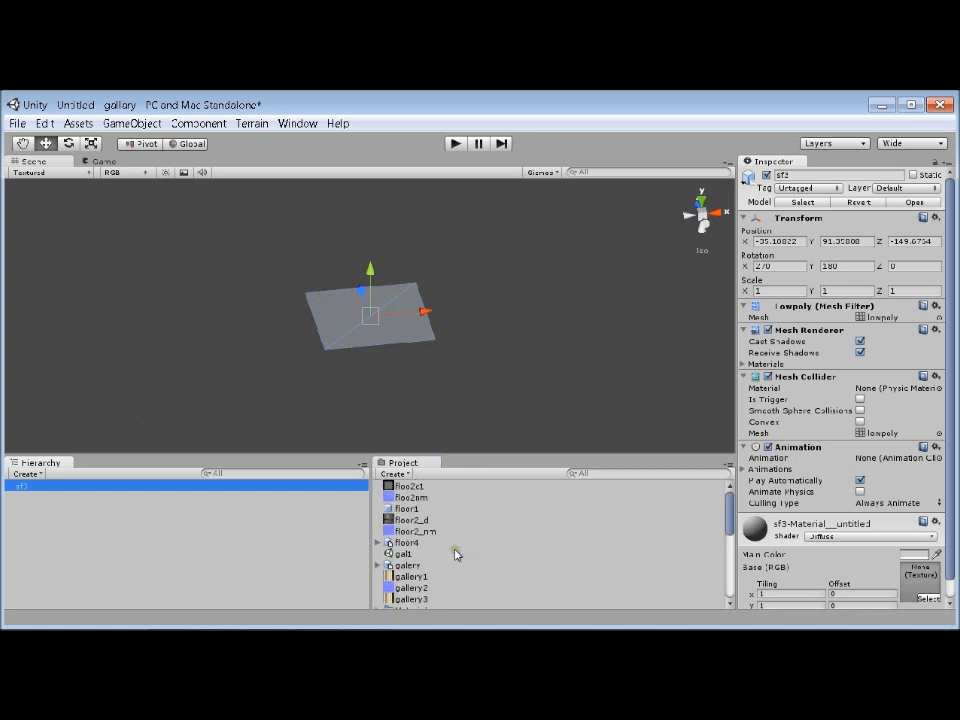
{"action": "left_click_drag", "start_coordinate": [395, 520], "coordinate": [204, 489]}
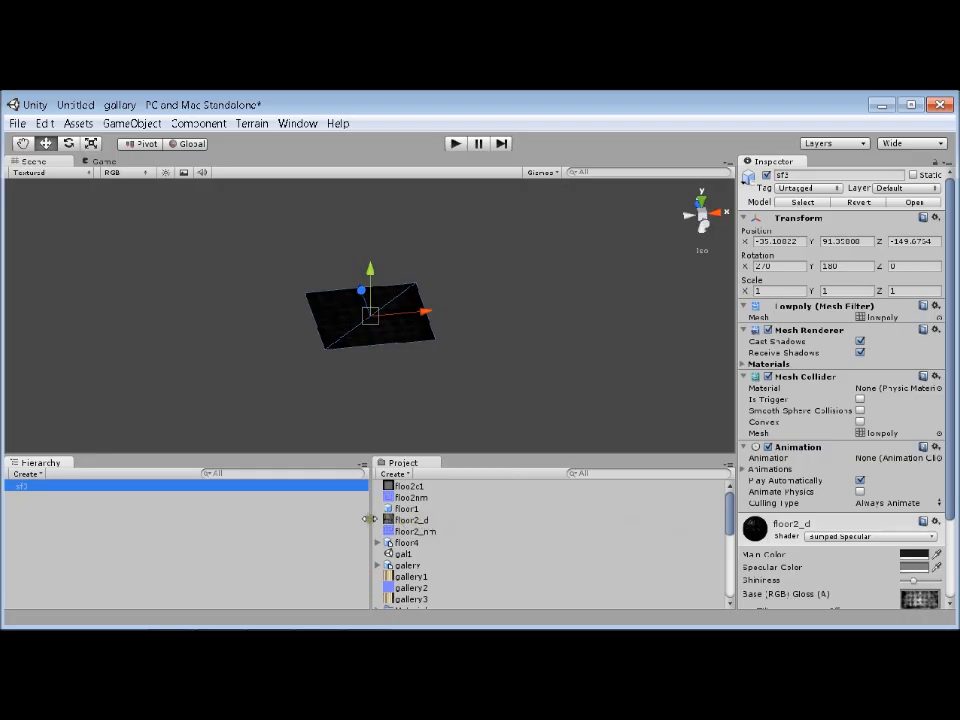
{"action": "left_click_drag", "start_coordinate": [397, 484], "coordinate": [70, 487]}
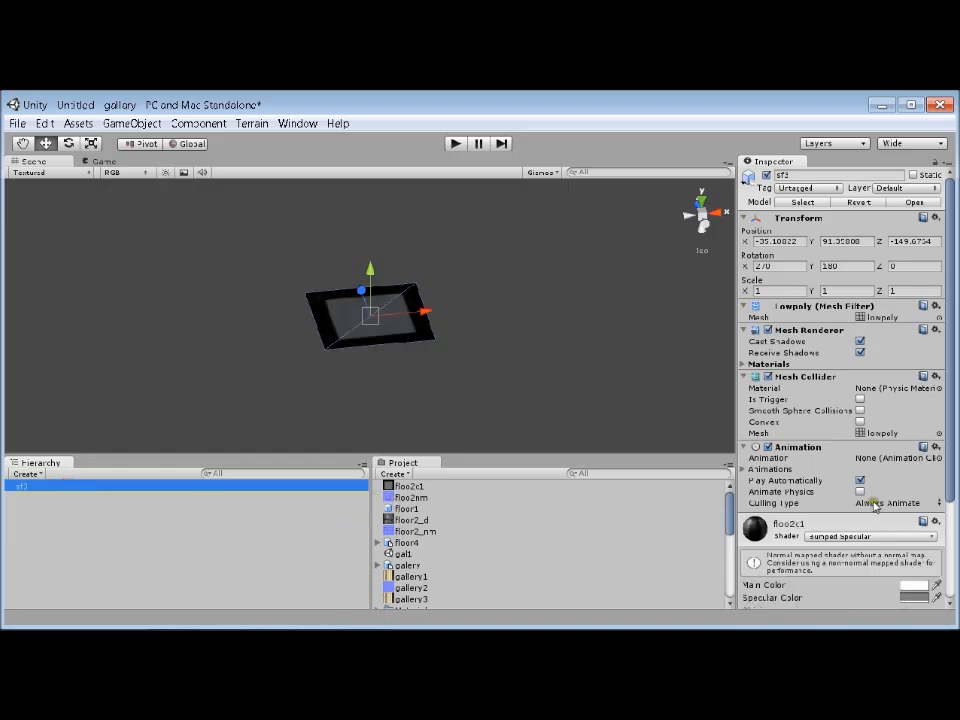
Use the Bumped Specular shader on the plane's floo2c1 material and assign floo2nm as its normal map.
{"action": "left_click", "coordinate": [928, 538]}
{"action": "left_click", "coordinate": [930, 570]}
{"action": "scroll", "coordinate": [912, 494], "scroll_direction": "down", "scroll_amount": 5}
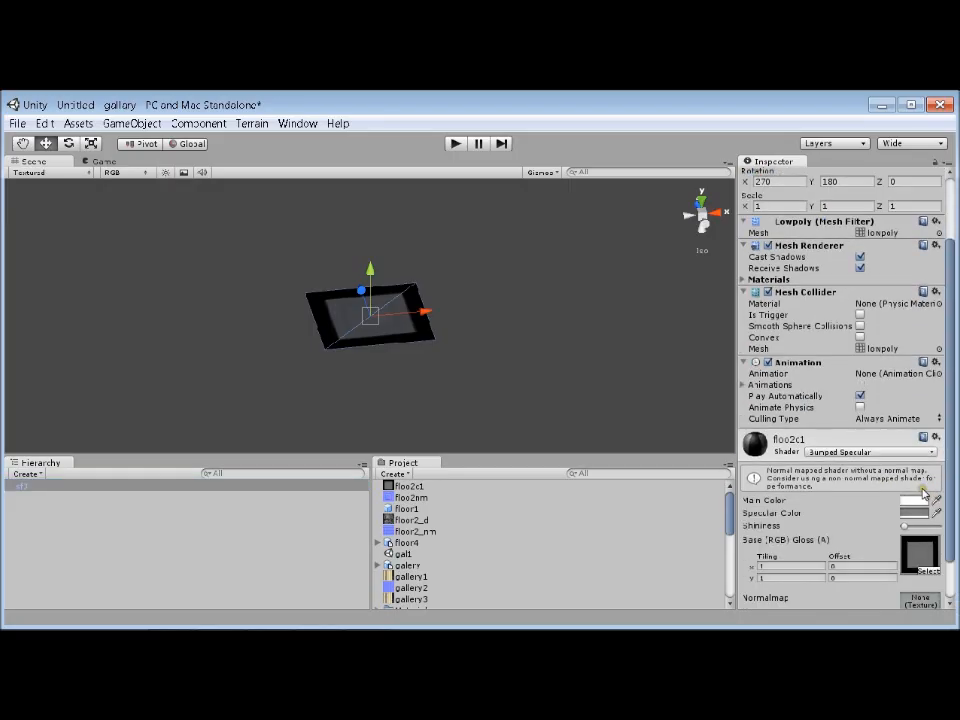
{"action": "mouse_move", "coordinate": [412, 509]}
{"action": "left_mouse_down"}
{"action": "mouse_move", "coordinate": [836, 574]}
{"action": "mouse_move", "coordinate": [912, 565]}
{"action": "left_mouse_up"}
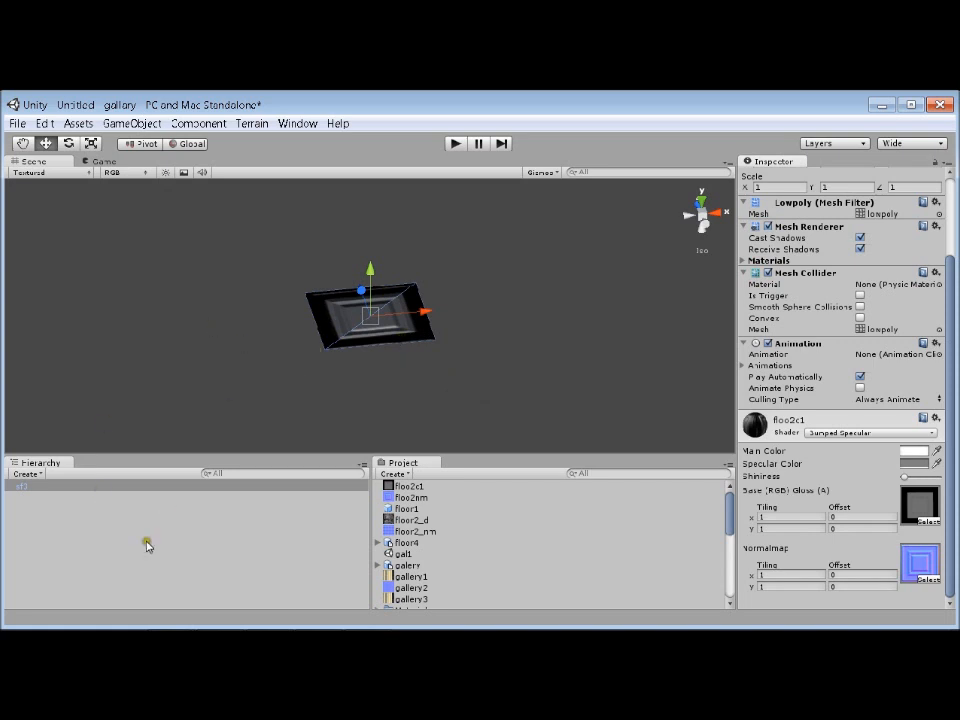
Duplicate the sf3 plane and place the copy edge to edge beside the original along the X axis.
{"action": "mouse_move", "coordinate": [917, 598]}
{"action": "left_click", "coordinate": [42, 489]}
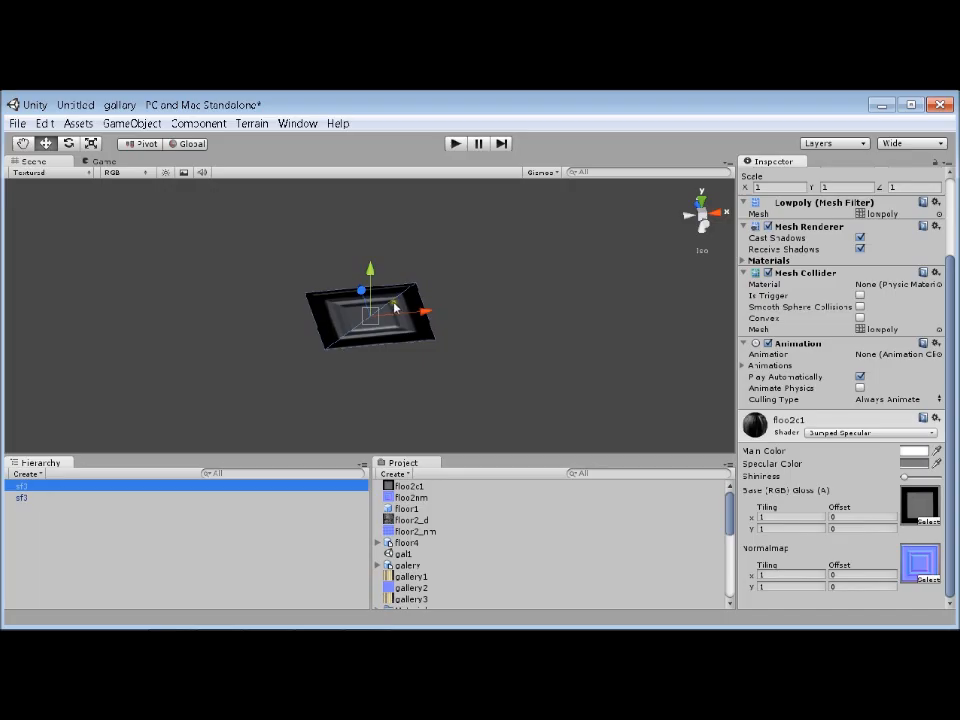
{"action": "left_click_drag", "start_coordinate": [407, 324], "coordinate": [535, 315]}
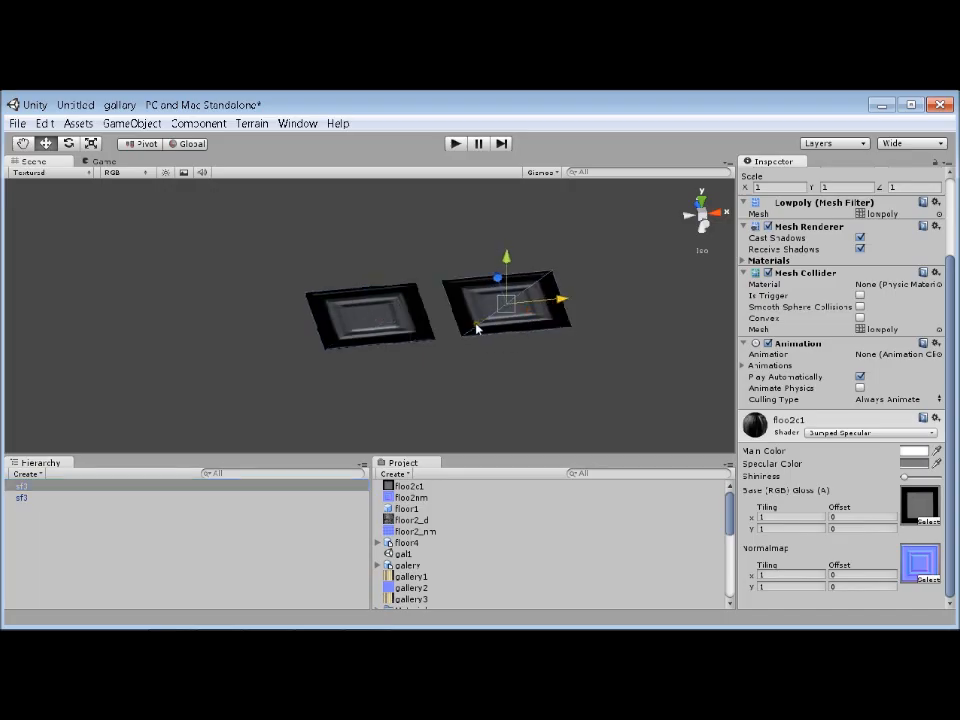
{"action": "left_click_drag", "start_coordinate": [477, 328], "coordinate": [316, 337]}
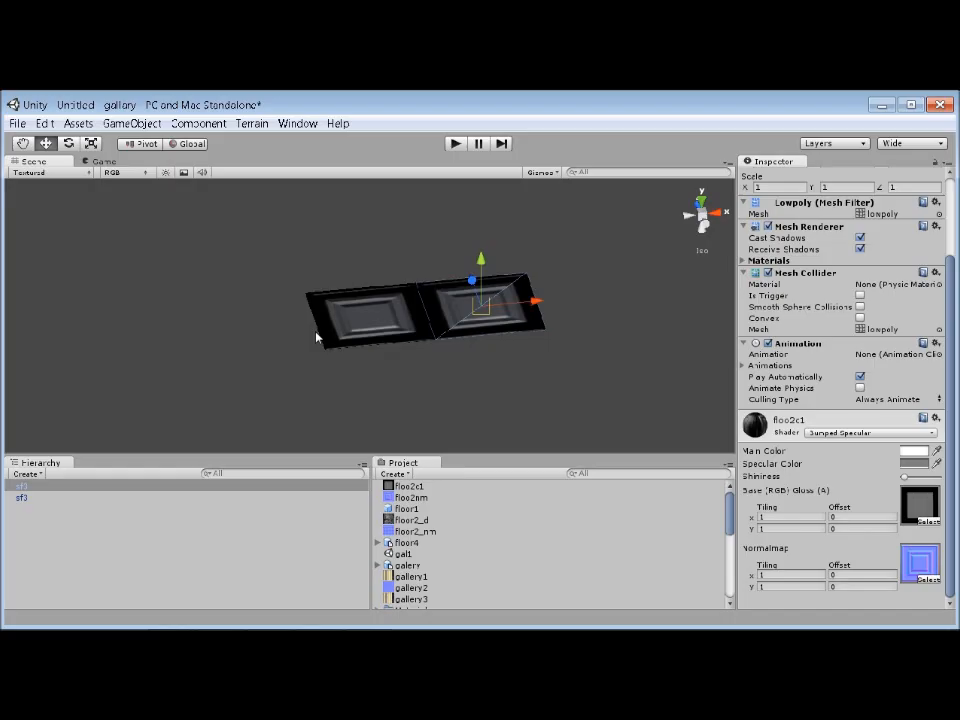
Duplicate both planes and vertex-snap the copied pair against the front edge of the first row, forming a two-by-two grid.
{"action": "left_click_drag", "start_coordinate": [261, 236], "coordinate": [530, 386]}
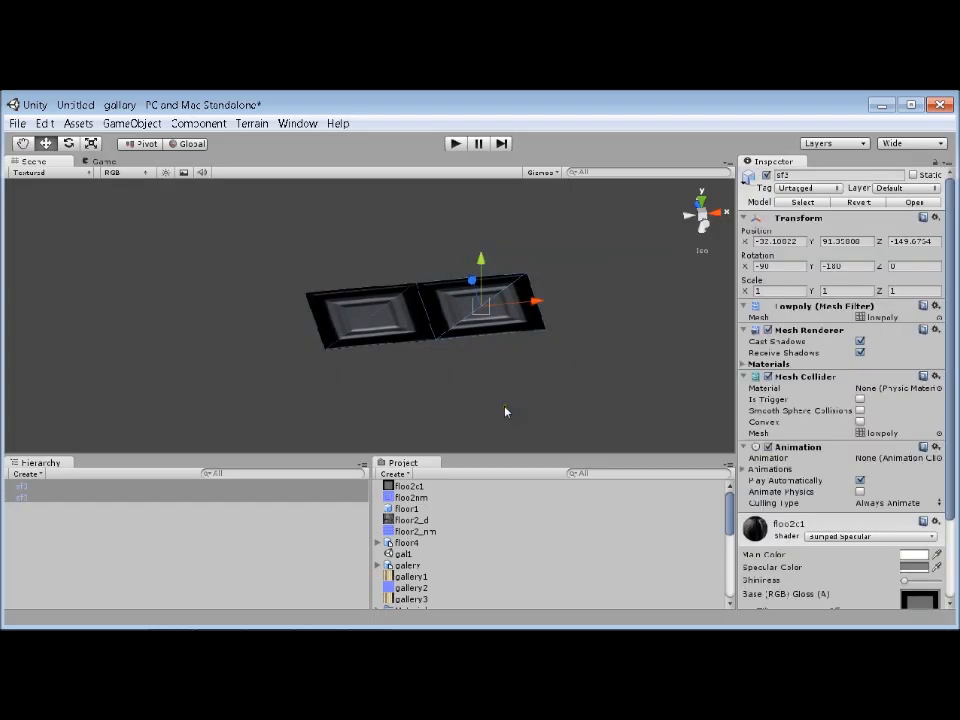
{"action": "key", "text": "ctrl+d"}
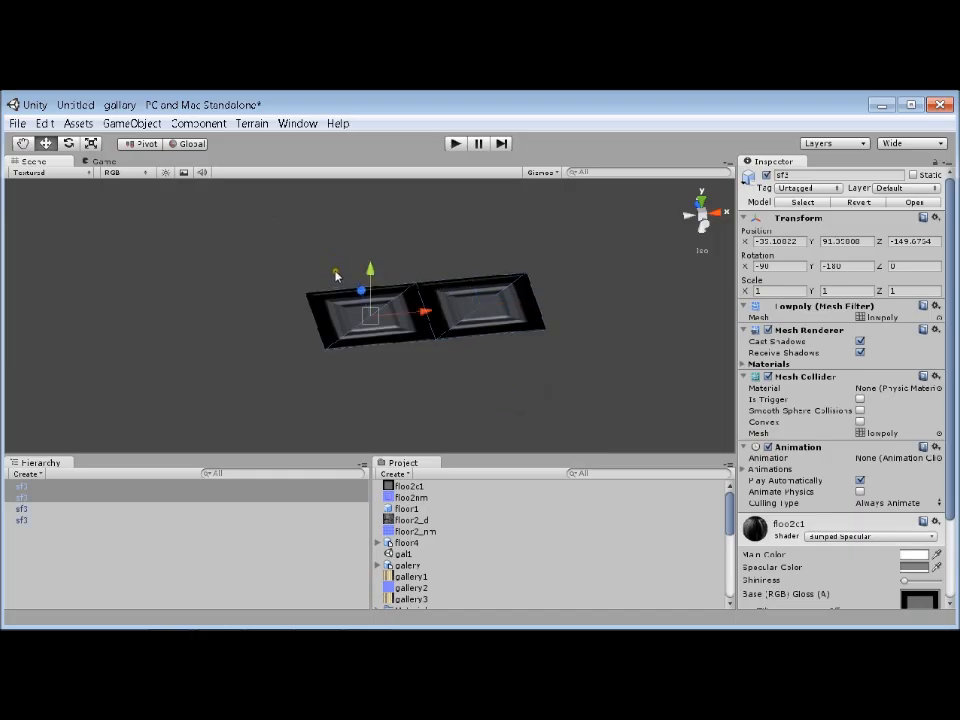
{"action": "left_click_drag", "start_coordinate": [392, 326], "coordinate": [396, 399]}
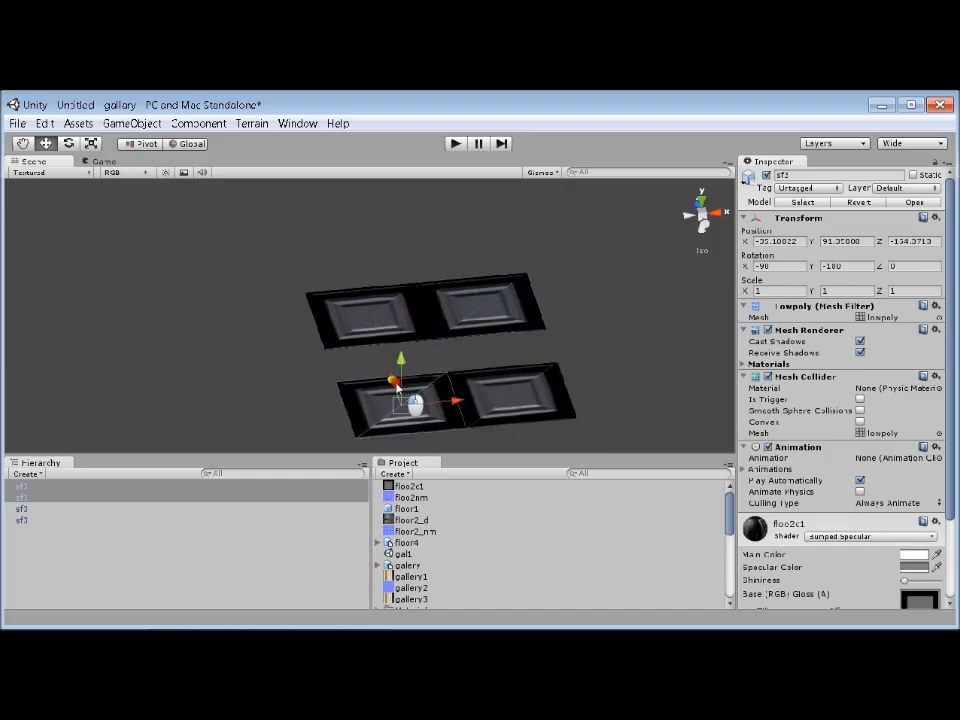
{"action": "key", "text": "v"}
{"action": "left_click_drag", "start_coordinate": [357, 382], "coordinate": [332, 352]}
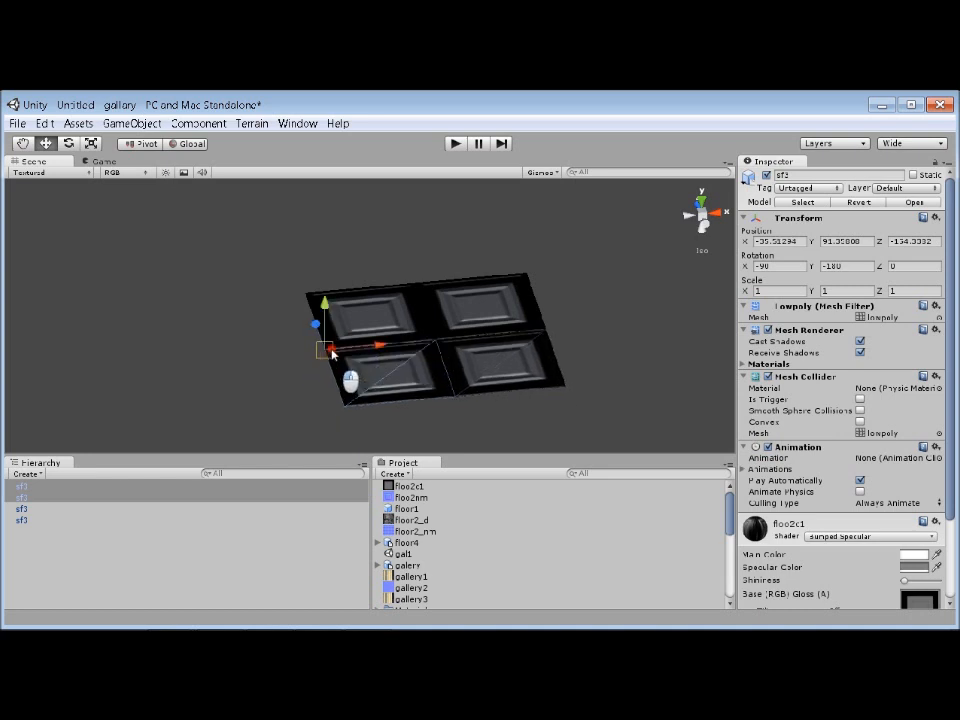
Duplicate the two-by-two block of planes and vertex-snap the copy beside the original along the X axis, forming a four-by-two grid.
{"action": "left_click_drag", "start_coordinate": [272, 261], "coordinate": [587, 367]}
{"action": "key", "text": "ctrl+d"}
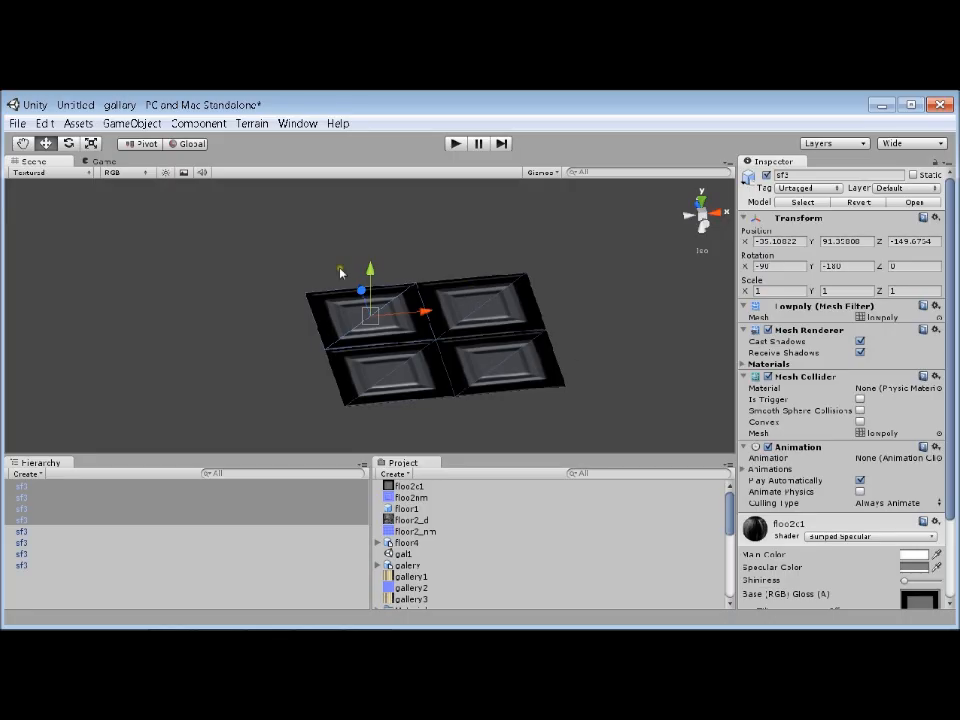
{"action": "left_click_drag", "start_coordinate": [408, 318], "coordinate": [655, 318]}
{"action": "scroll", "coordinate": [655, 340], "scroll_direction": "down", "scroll_amount": 1}
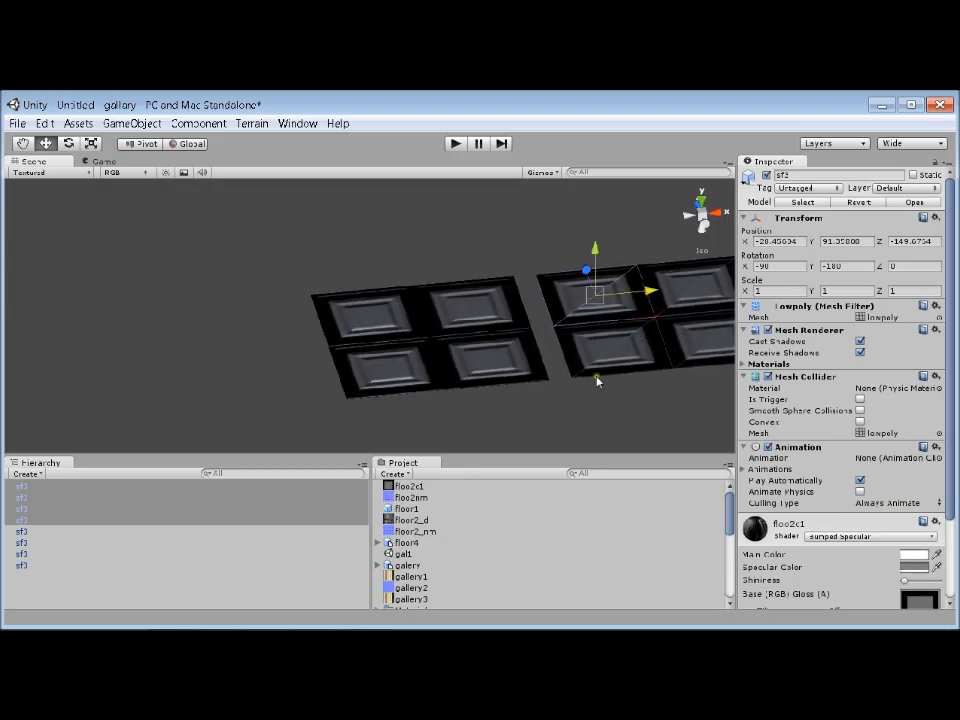
{"action": "left_click_drag", "start_coordinate": [576, 384], "coordinate": [549, 381]}
{"action": "scroll", "coordinate": [371, 256], "scroll_direction": "down", "scroll_amount": 2}
Duplicate all eight planes and snap the copied block against the grid's front edge along Z, forming a four-by-four floor.
{"action": "left_click_drag", "start_coordinate": [315, 237], "coordinate": [710, 416]}
{"action": "key", "text": "ctrl+d"}
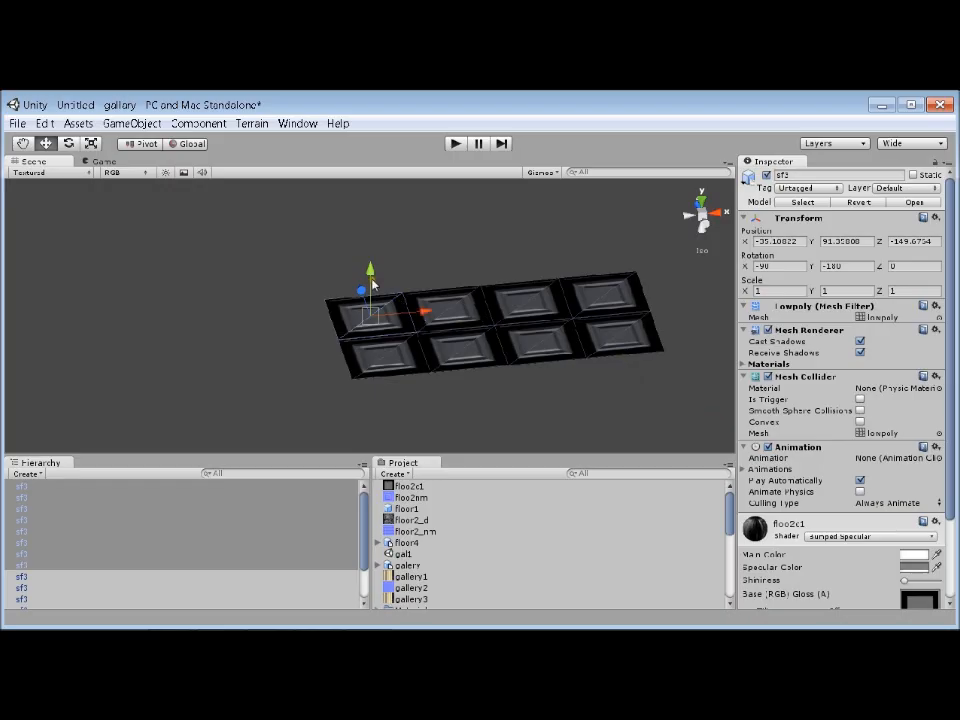
{"action": "left_click_drag", "start_coordinate": [361, 288], "coordinate": [355, 385]}
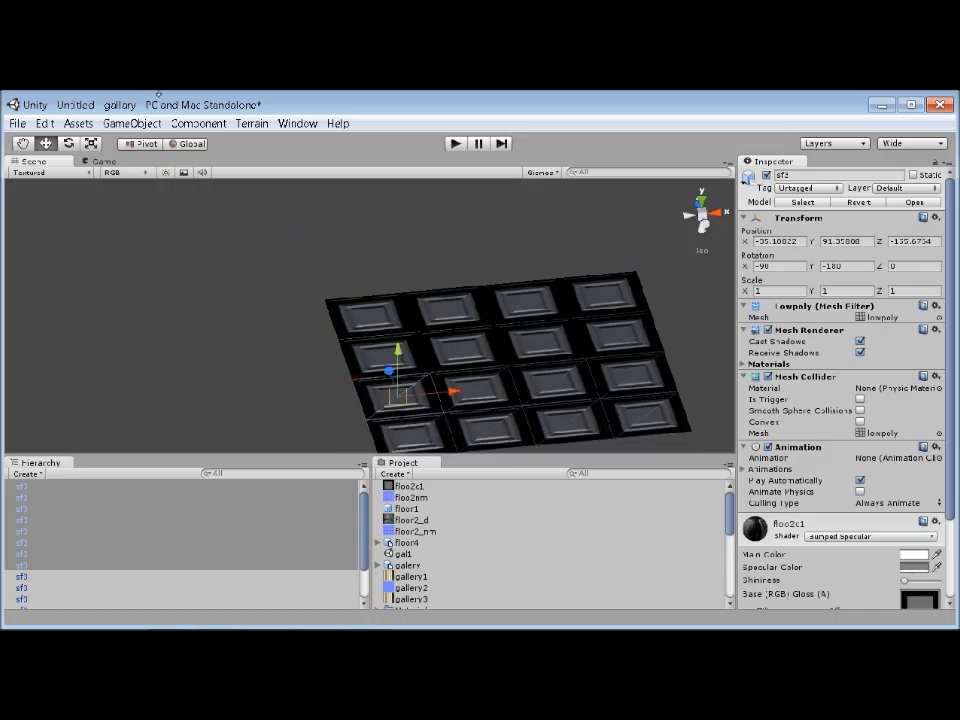
Add a point light and position it above the middle of the floor, at about X -29.9, Y 94.6, Z -154.2.
{"action": "left_click", "coordinate": [143, 124]}
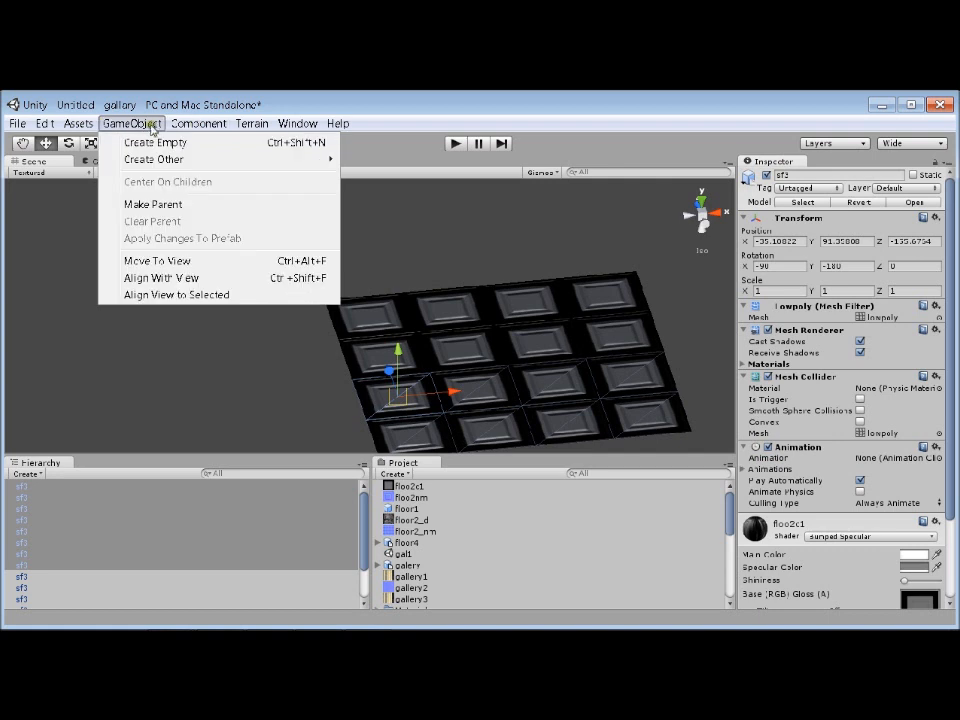
{"action": "mouse_move", "coordinate": [154, 159]}
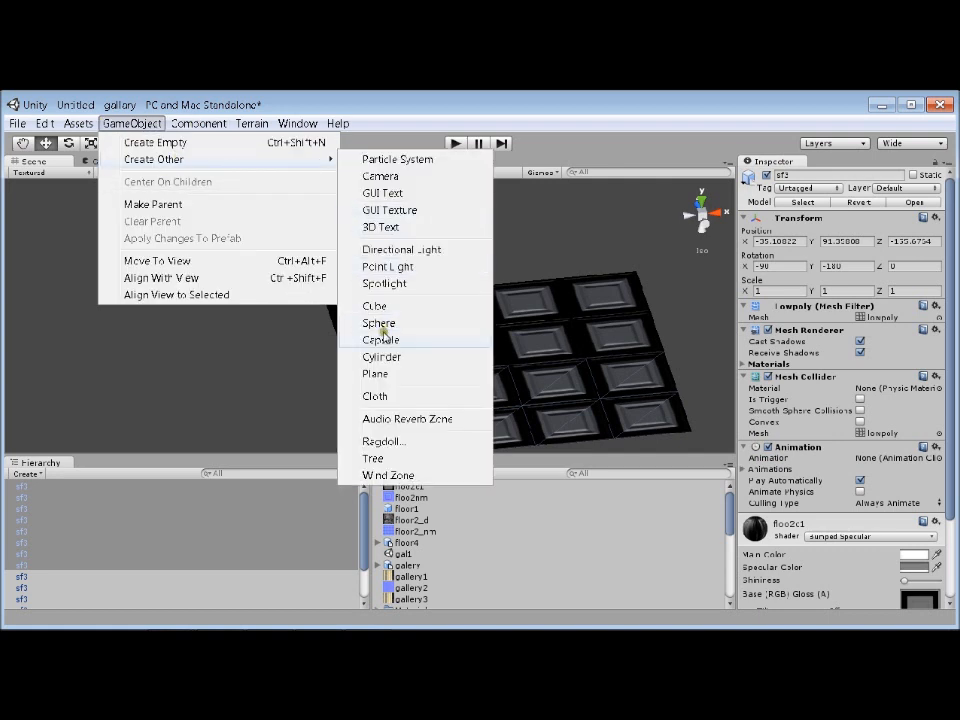
{"action": "left_click", "coordinate": [391, 267]}
{"action": "left_click_drag", "start_coordinate": [389, 296], "coordinate": [379, 249]}
{"action": "left_click_drag", "start_coordinate": [435, 270], "coordinate": [576, 278]}
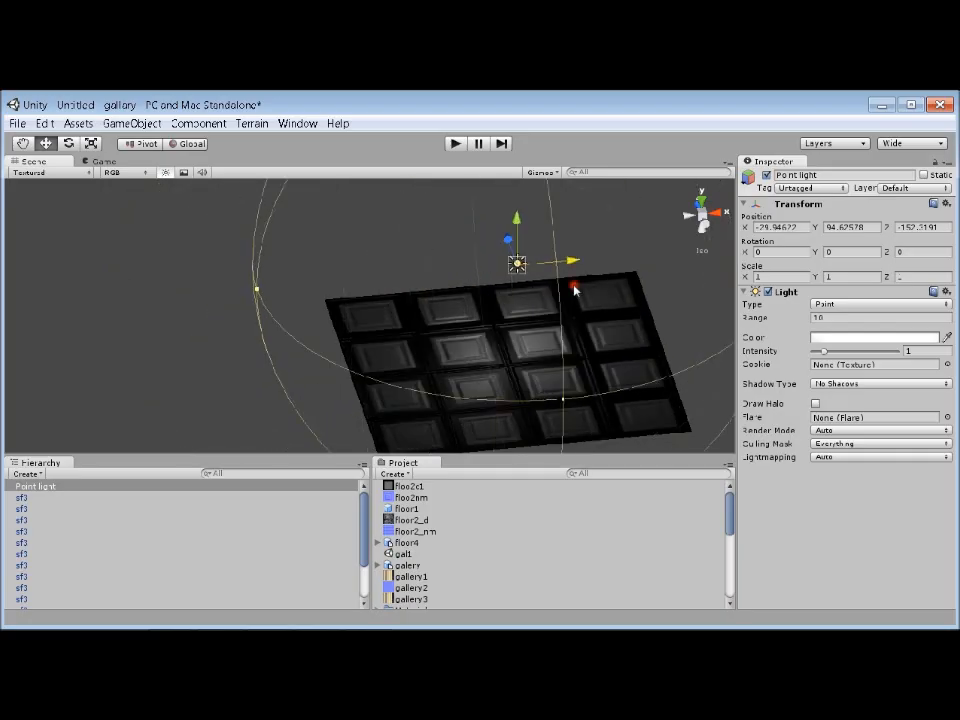
{"action": "left_click_drag", "start_coordinate": [519, 262], "coordinate": [527, 283]}
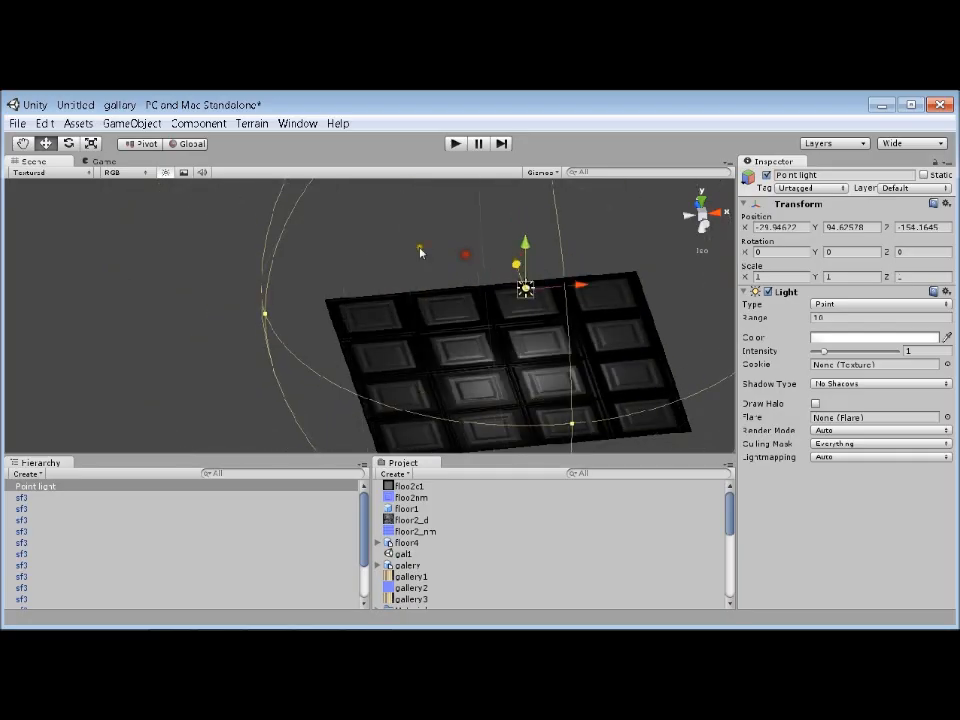
Place the First Person Controller from Standard Assets' Character Controllers above the tiled floor.
{"action": "scroll", "coordinate": [369, 316], "scroll_direction": "up", "scroll_amount": 1}
{"action": "scroll", "coordinate": [388, 522], "scroll_direction": "down", "scroll_amount": 5}
{"action": "scroll", "coordinate": [424, 546], "scroll_direction": "up", "scroll_amount": 3}
{"action": "scroll", "coordinate": [426, 546], "scroll_direction": "down", "scroll_amount": 5}
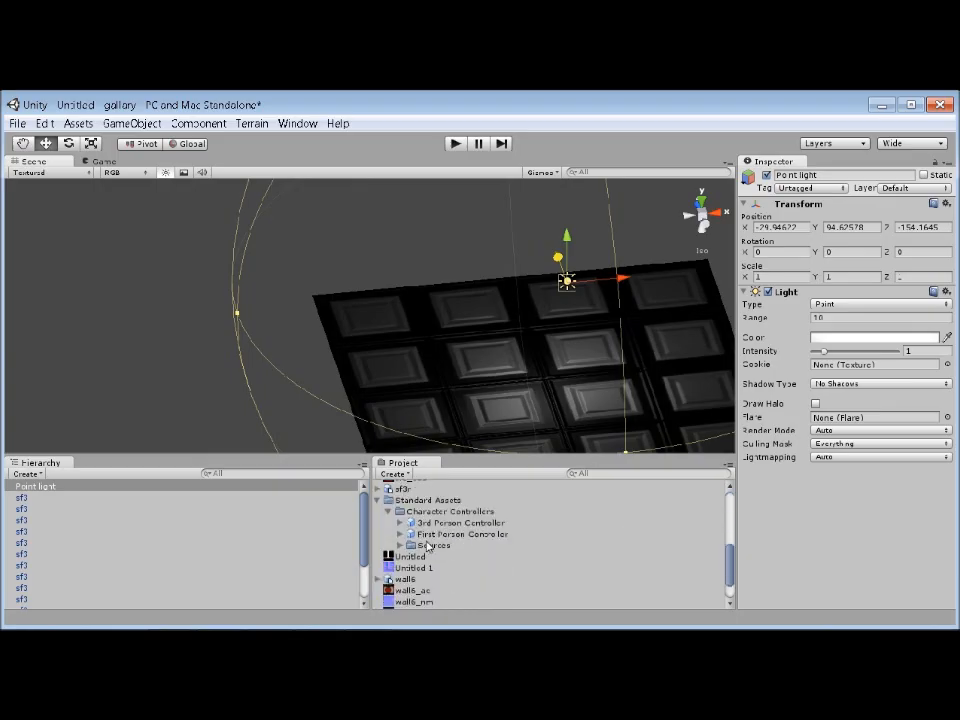
{"action": "left_click_drag", "start_coordinate": [430, 536], "coordinate": [488, 256]}
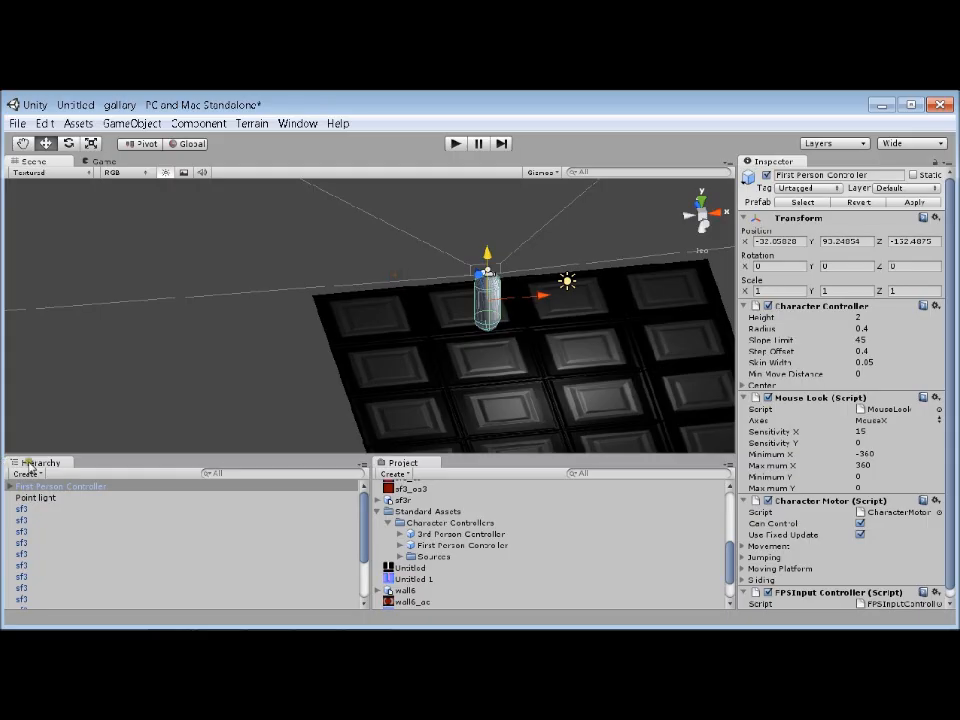
Set the background color of the First Person Controller's Main Camera to black.
{"action": "left_click", "coordinate": [9, 486]}
{"action": "left_click", "coordinate": [52, 509]}
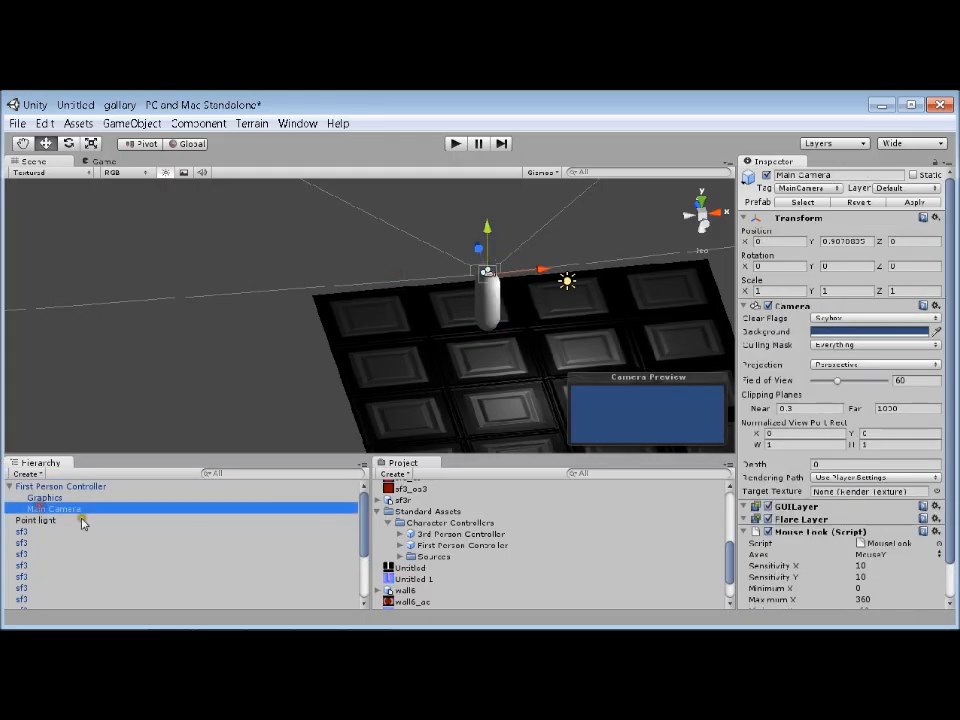
{"action": "left_click", "coordinate": [850, 331]}
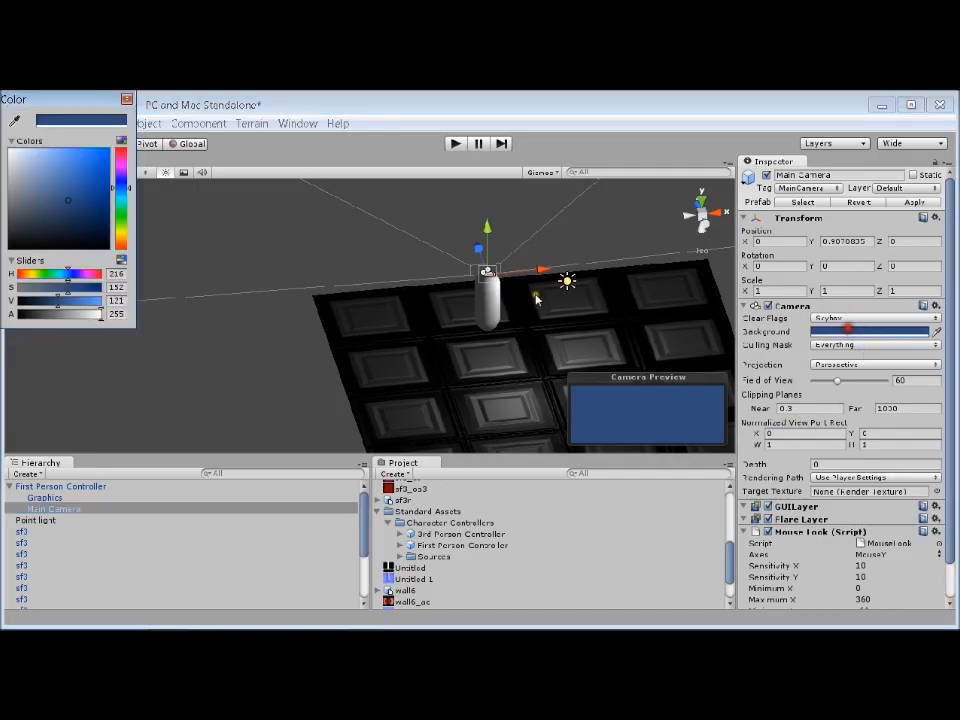
{"action": "left_click_drag", "start_coordinate": [28, 185], "coordinate": [12, 250]}
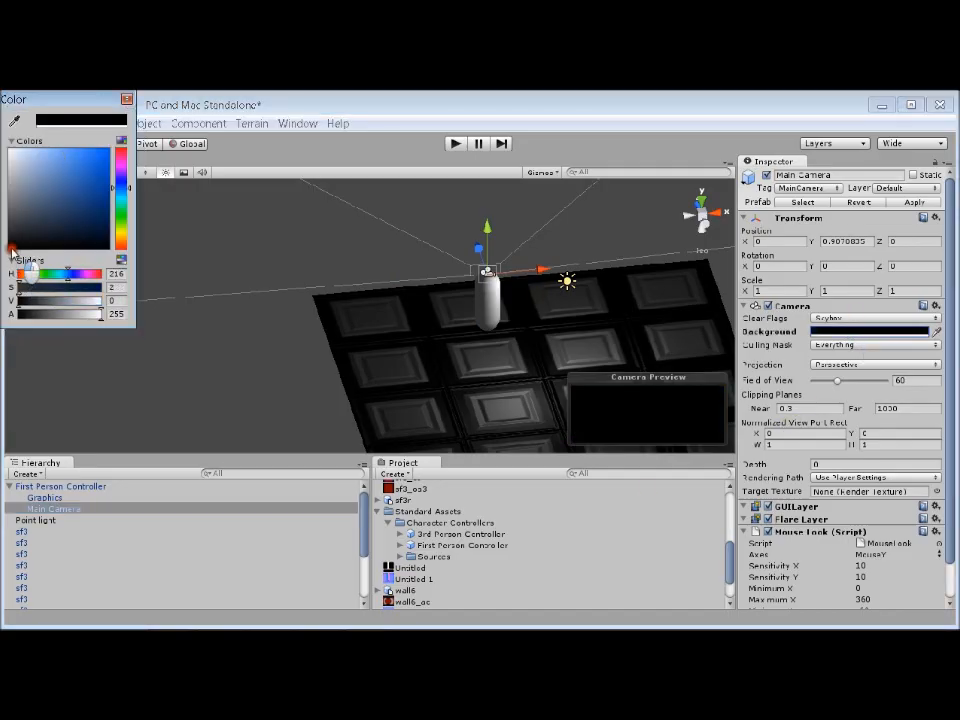
{"action": "left_click", "coordinate": [281, 310]}
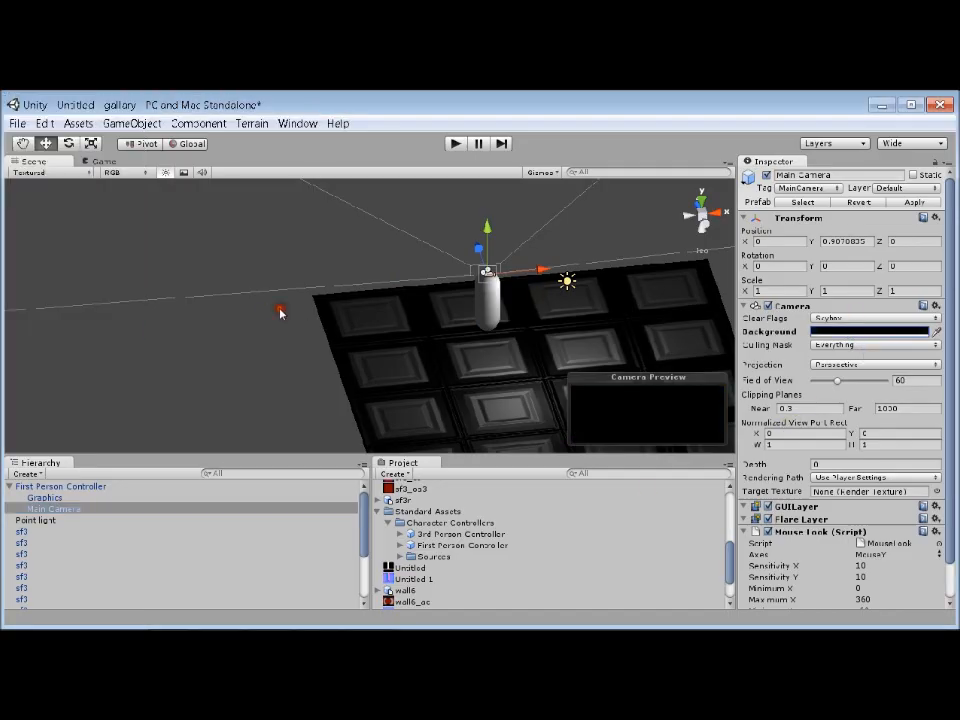
Play the scene to examine the floor in first person, and stop it again.
{"action": "left_click", "coordinate": [460, 144]}
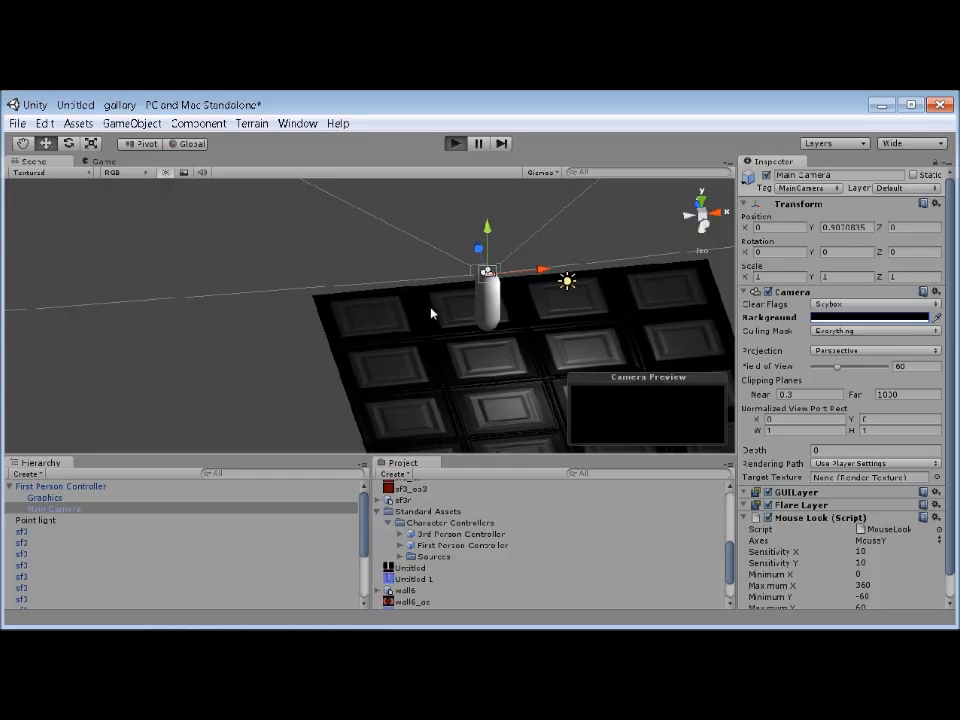
{"action": "key", "text": "ctrl+p"}
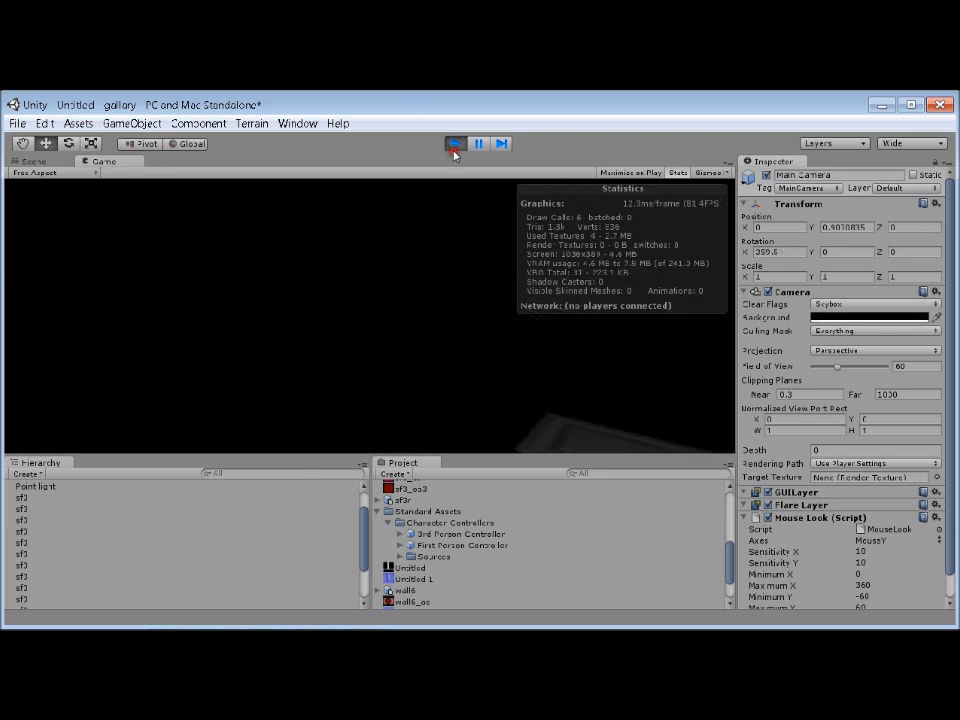
{"action": "left_click", "coordinate": [455, 147]}
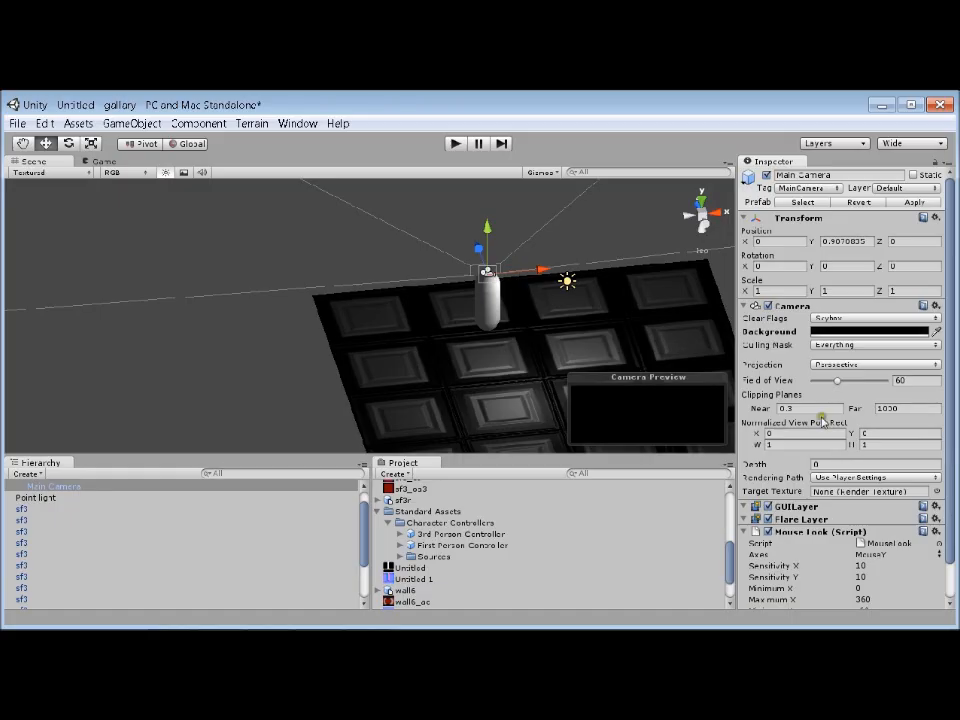
Set the floor planes' floo2c1 material to an orange-red main color and a white specular color.
{"action": "left_click", "coordinate": [438, 356]}
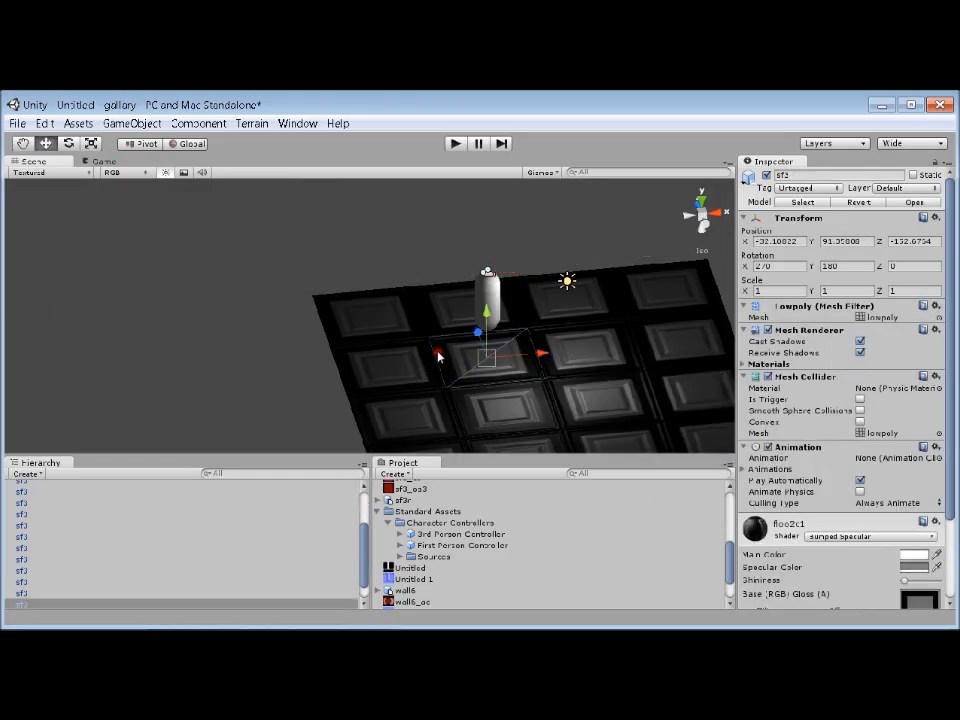
{"action": "scroll", "coordinate": [880, 450], "scroll_direction": "down", "scroll_amount": 3}
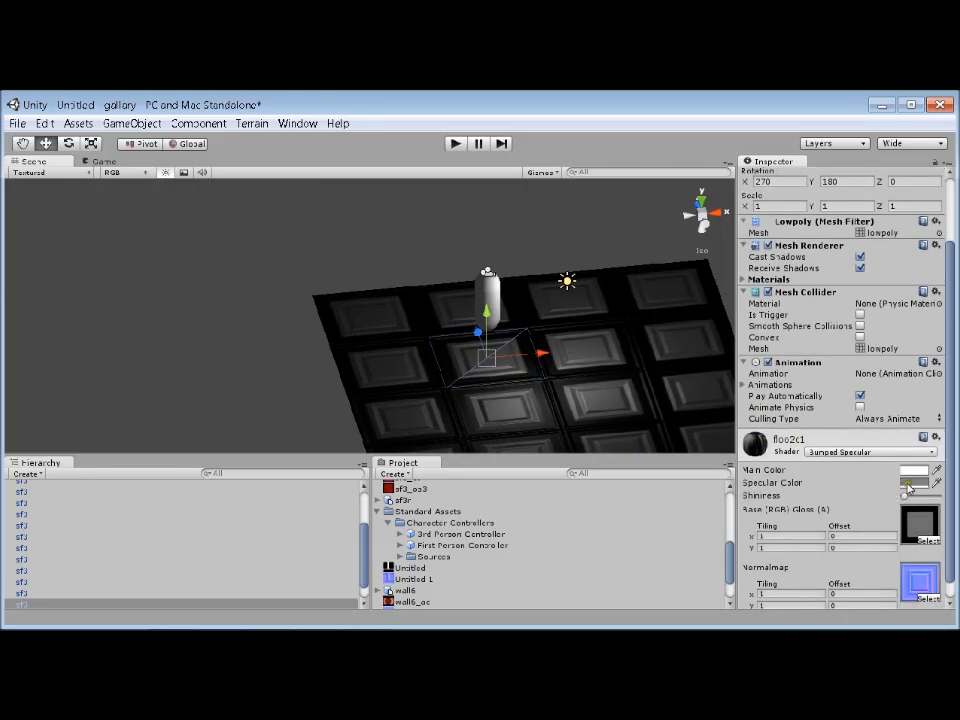
{"action": "left_click", "coordinate": [913, 470]}
{"action": "left_click_drag", "start_coordinate": [41, 158], "coordinate": [84, 156]}
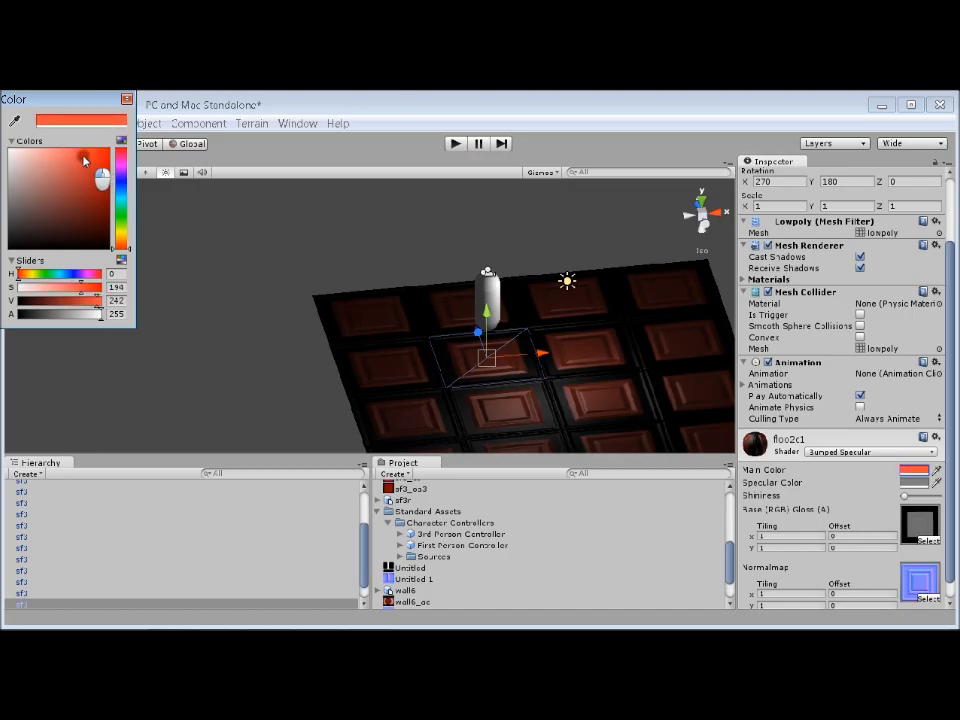
{"action": "left_click", "coordinate": [913, 482]}
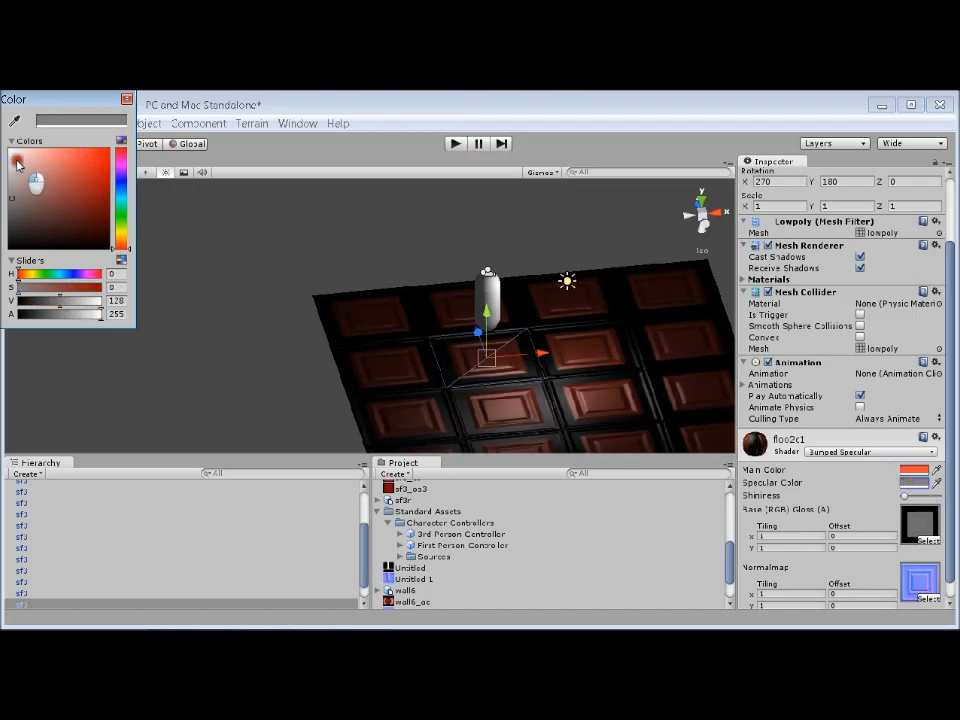
{"action": "left_click_drag", "start_coordinate": [17, 163], "coordinate": [10, 110]}
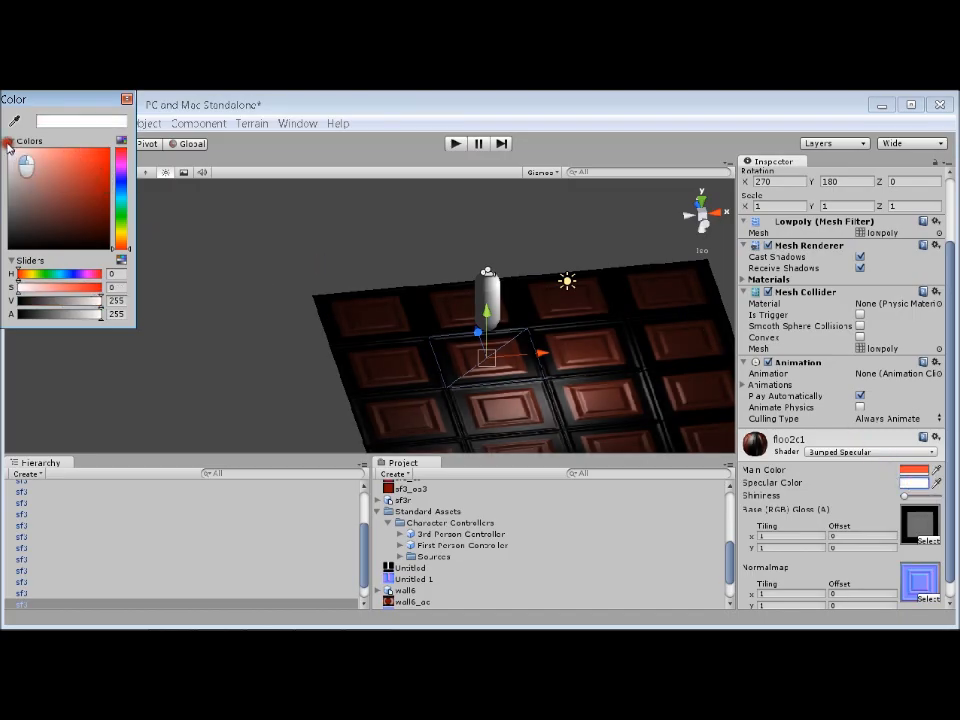
Run the scene again and look over the recolored floor in first person to check its lighting and specular highlights.
{"action": "left_click", "coordinate": [452, 145]}
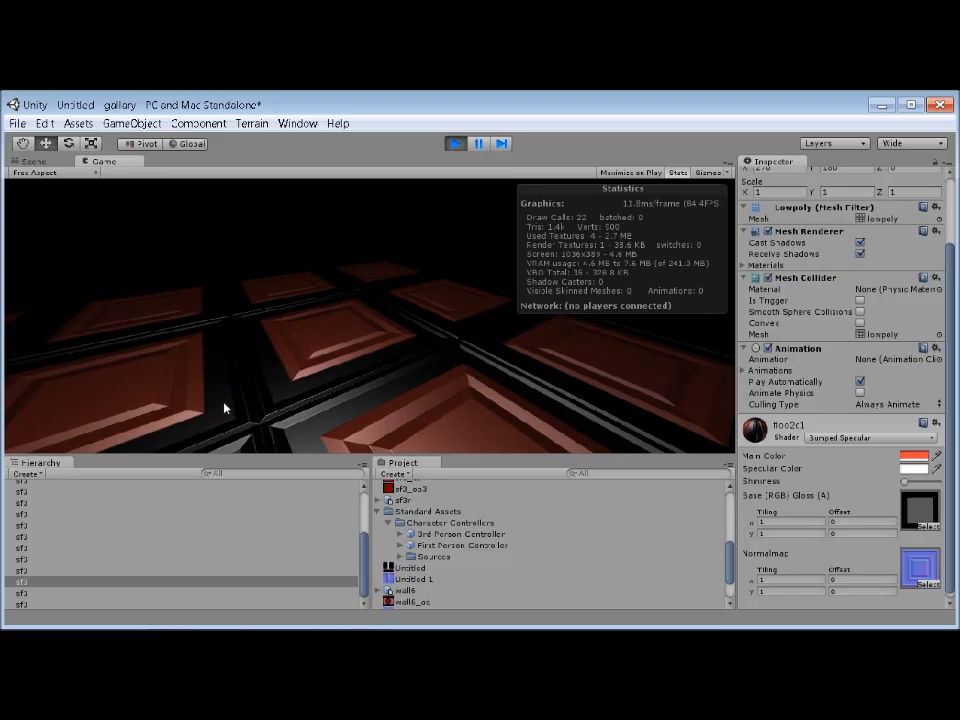
{"action": "left_click", "coordinate": [289, 406]}
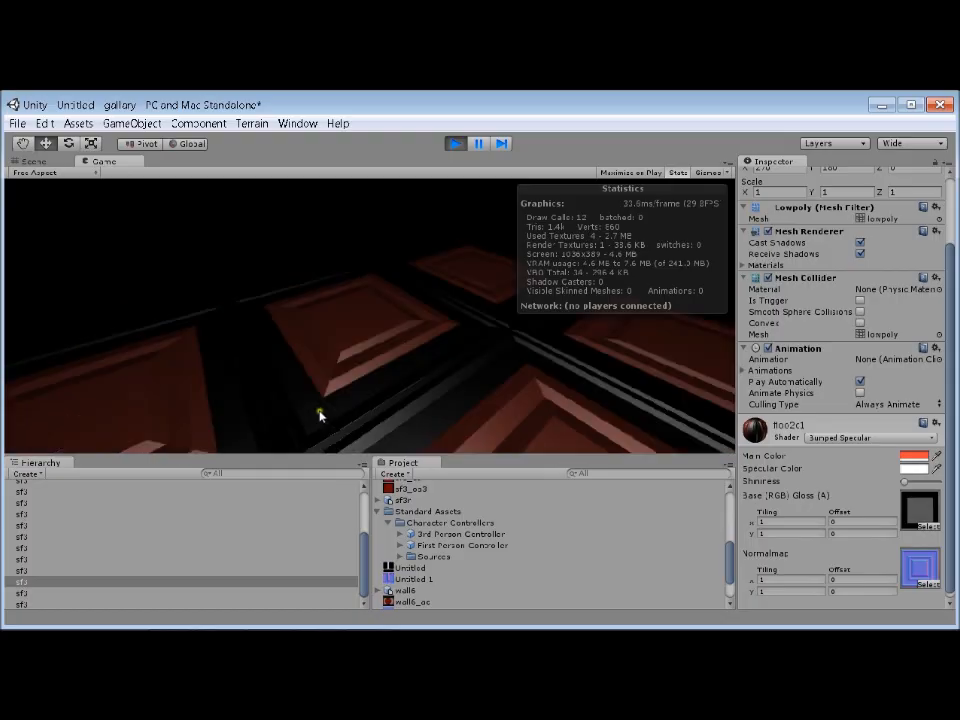